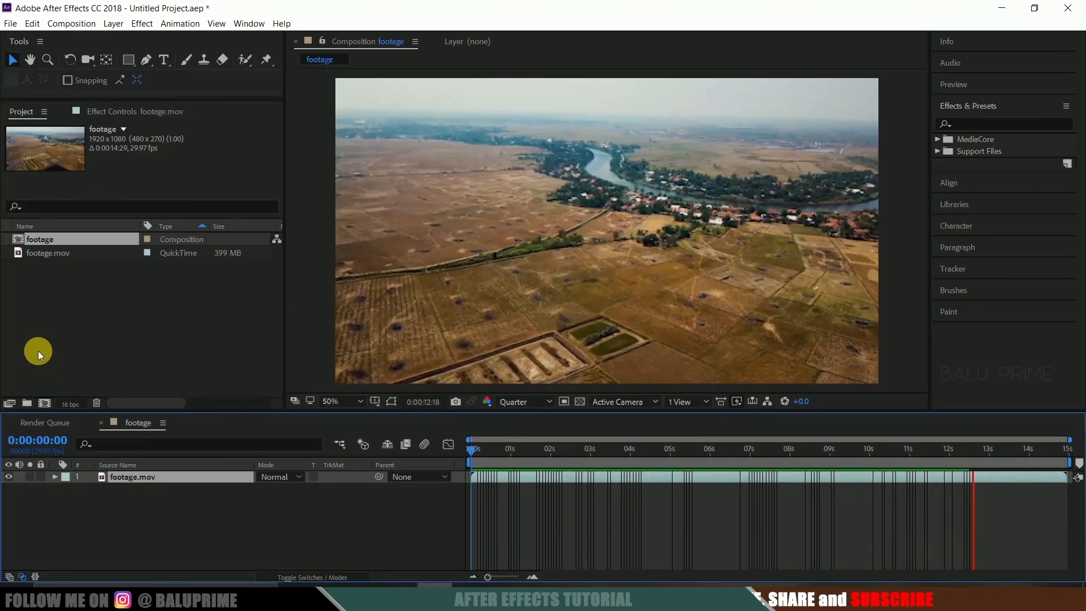
Step: Return to the start of the footage composition and run camera tracking on the footage.mov layer
click(486, 453)
drag(486, 453, 417, 450)
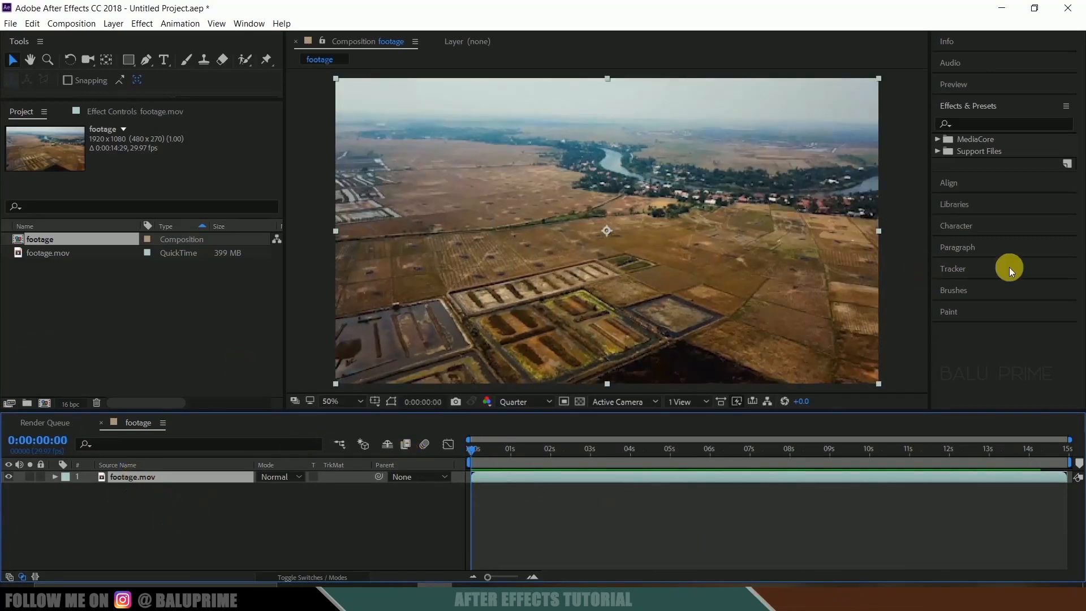
click(956, 269)
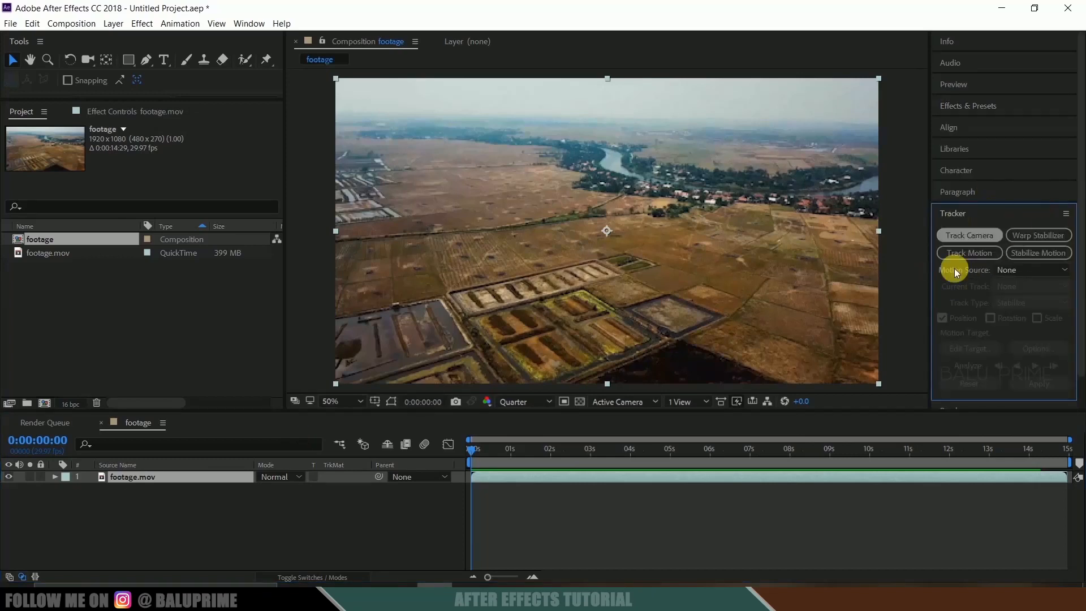
click(249, 23)
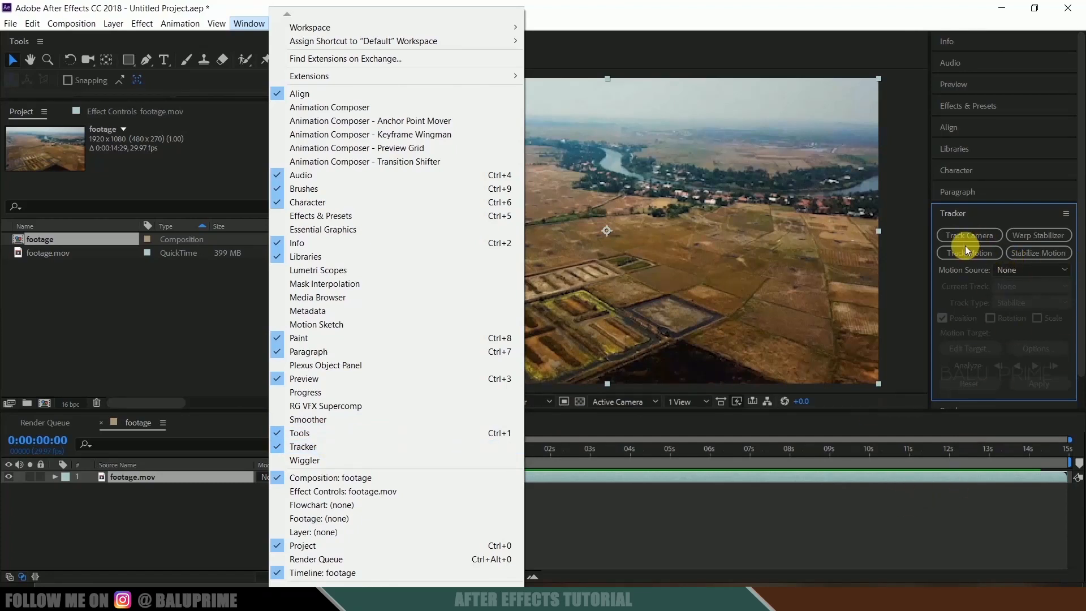
click(958, 233)
click(958, 233)
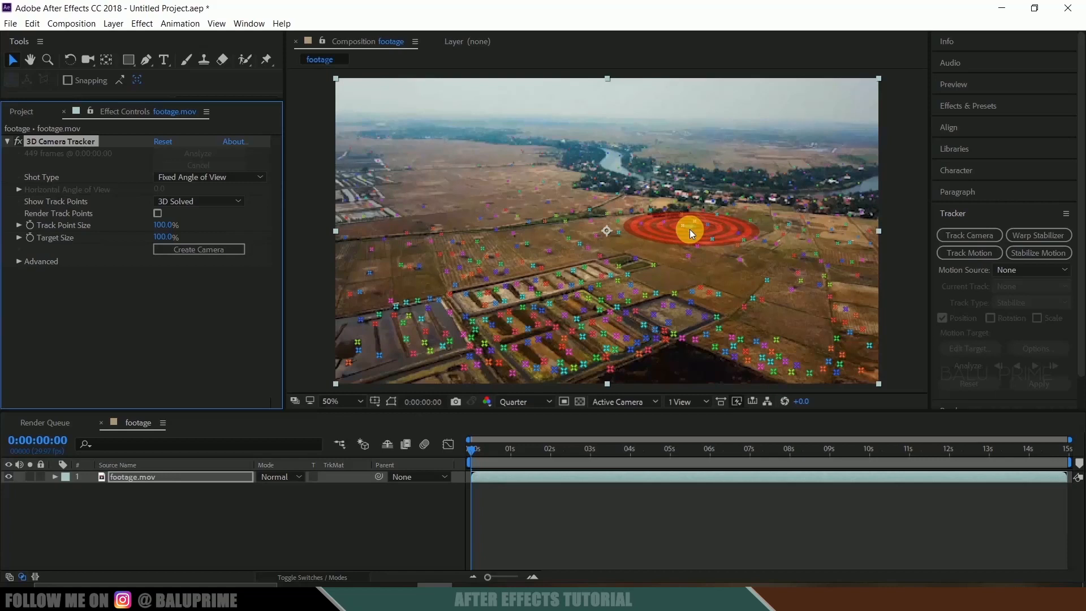
Step: Create a solid and camera from a group of track points on the open field behind the rectangular ponds
mouse_move(688, 229)
mouse_down()
mouse_move(622, 218)
mouse_move(542, 230)
mouse_move(517, 260)
mouse_move(518, 275)
mouse_move(665, 295)
mouse_move(715, 288)
mouse_move(736, 244)
mouse_move(650, 218)
mouse_move(667, 255)
mouse_up()
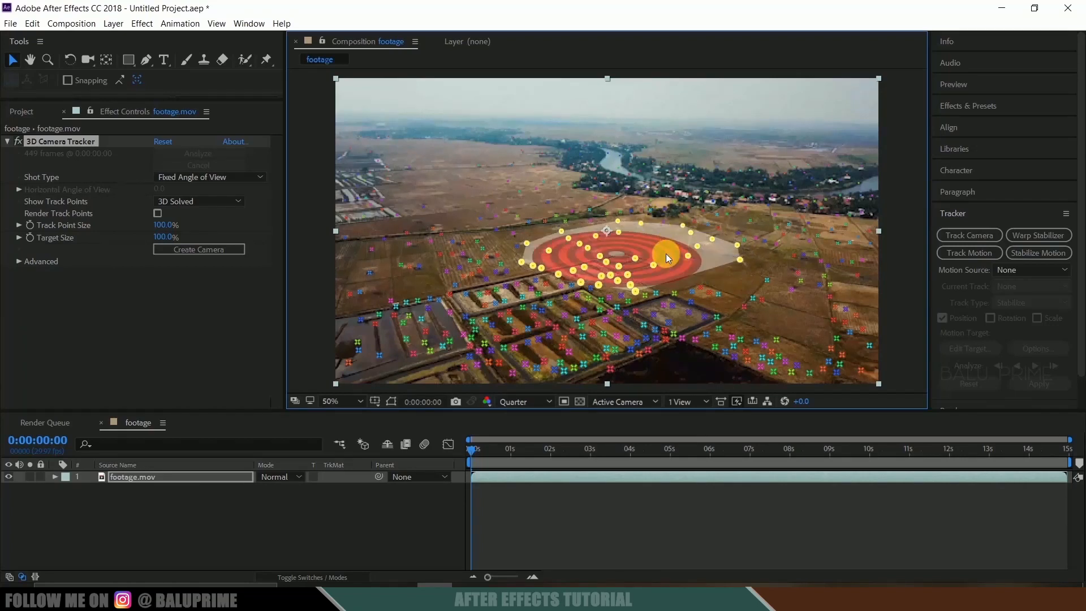
right_click(628, 245)
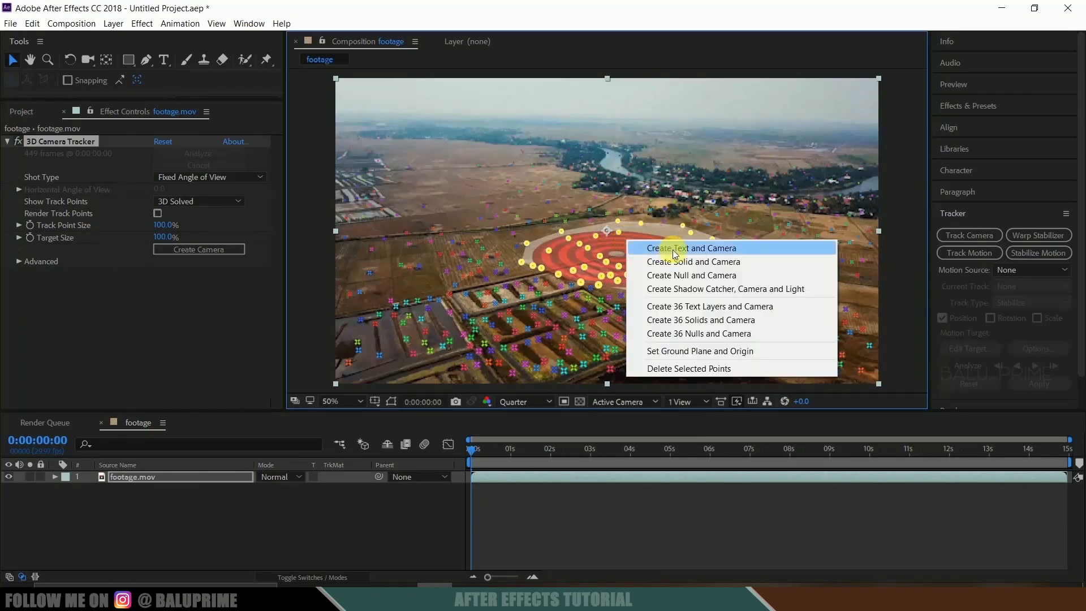
click(695, 262)
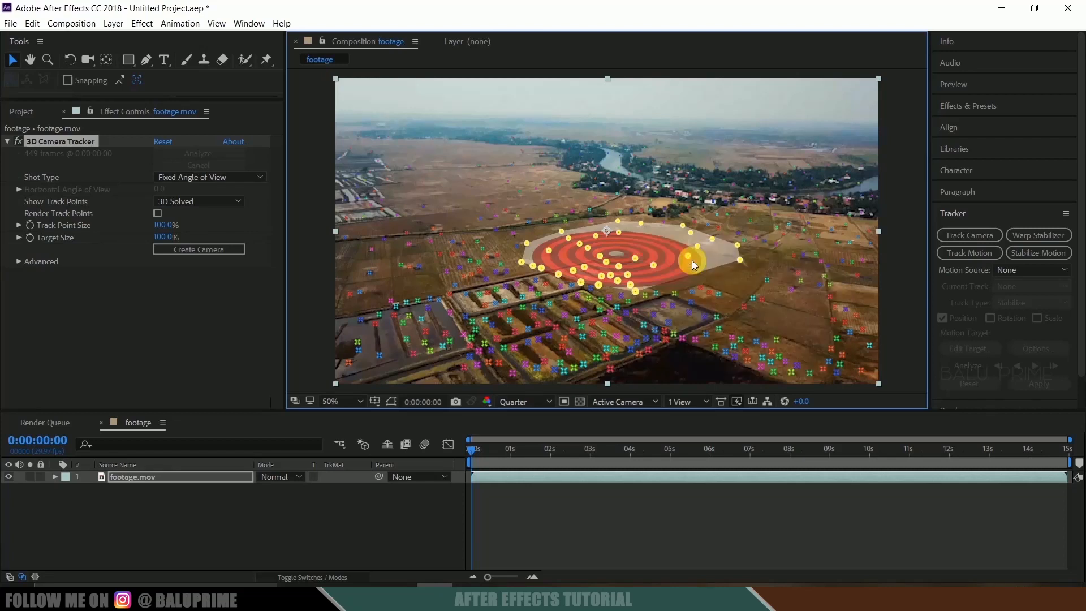
click(300, 547)
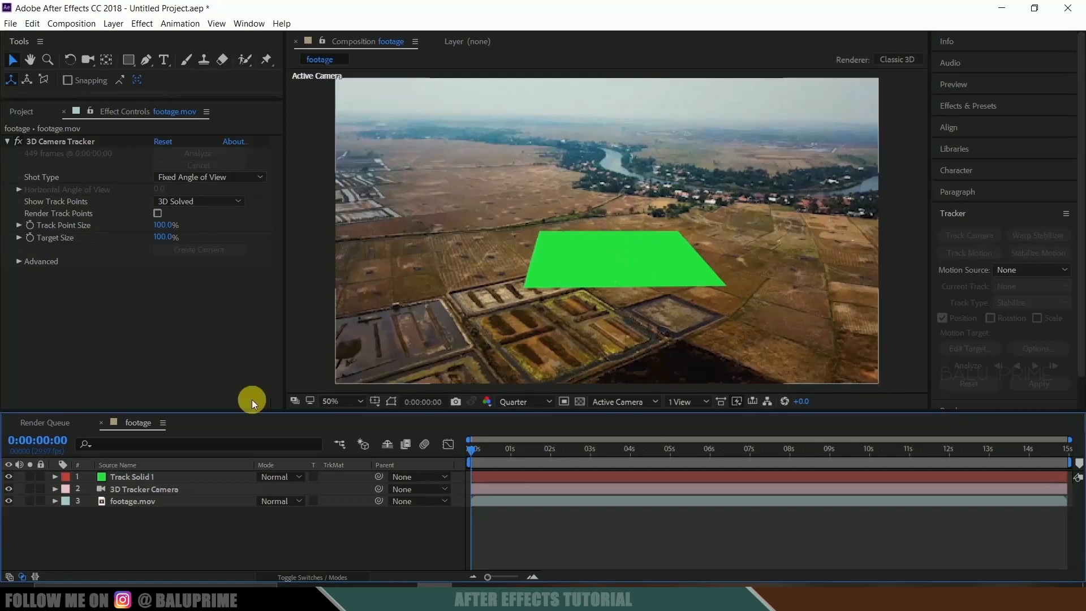
Step: Set Track Solid 1's X Rotation to 3° and play back the composition to check how the solid follows the ground
click(56, 478)
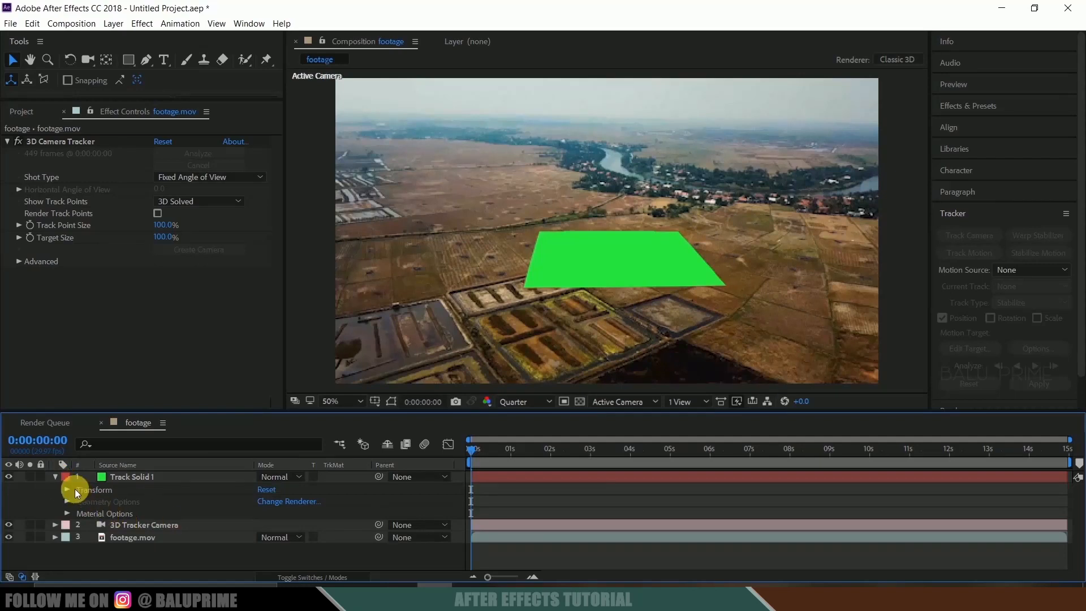
click(67, 490)
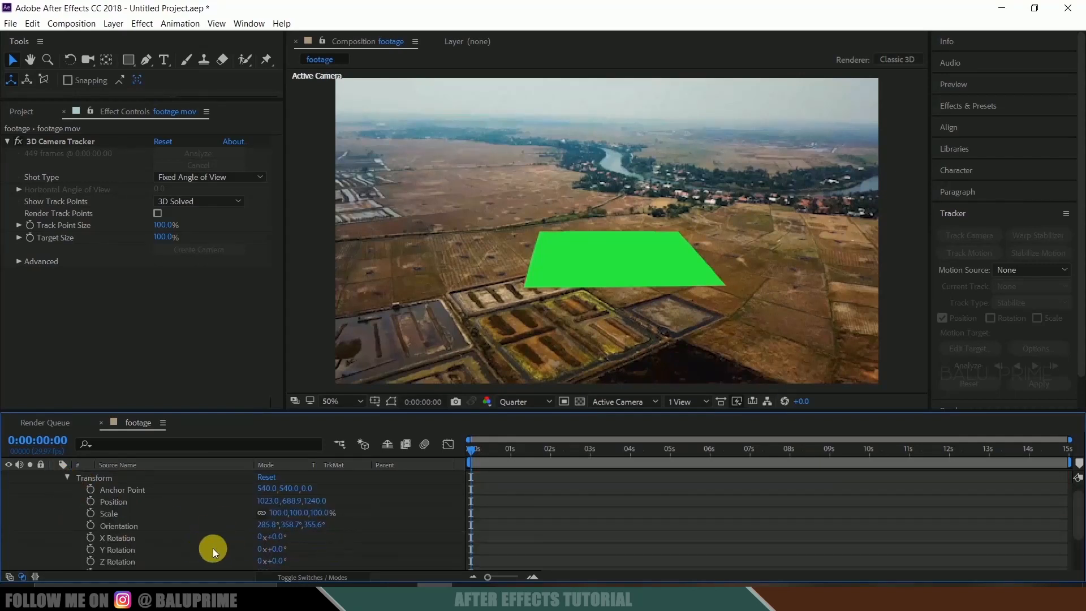
drag(279, 541, 281, 539)
click(276, 537)
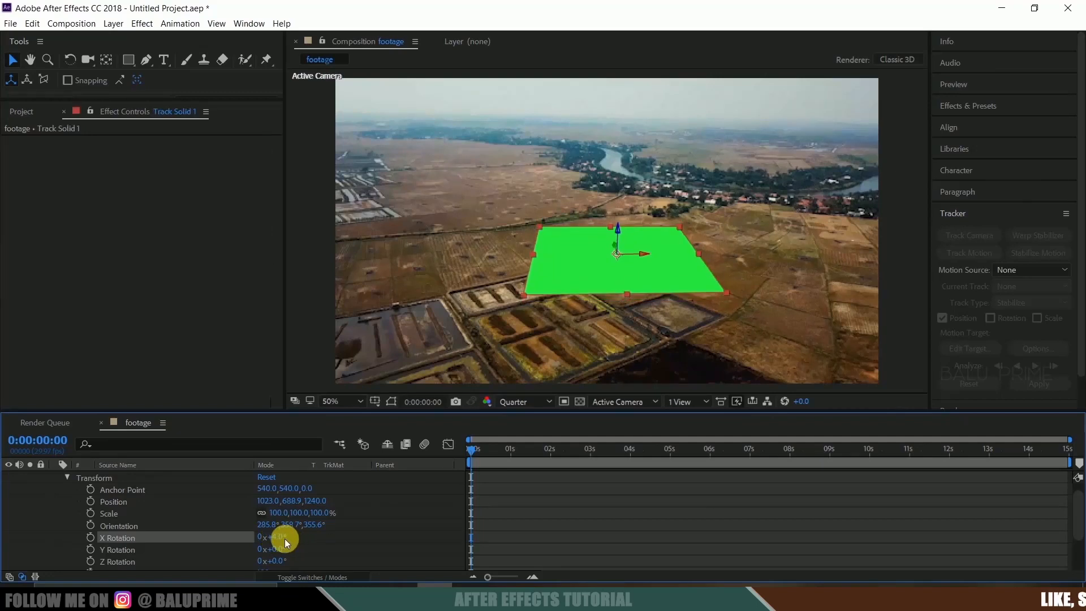
text(3)
key(Return)
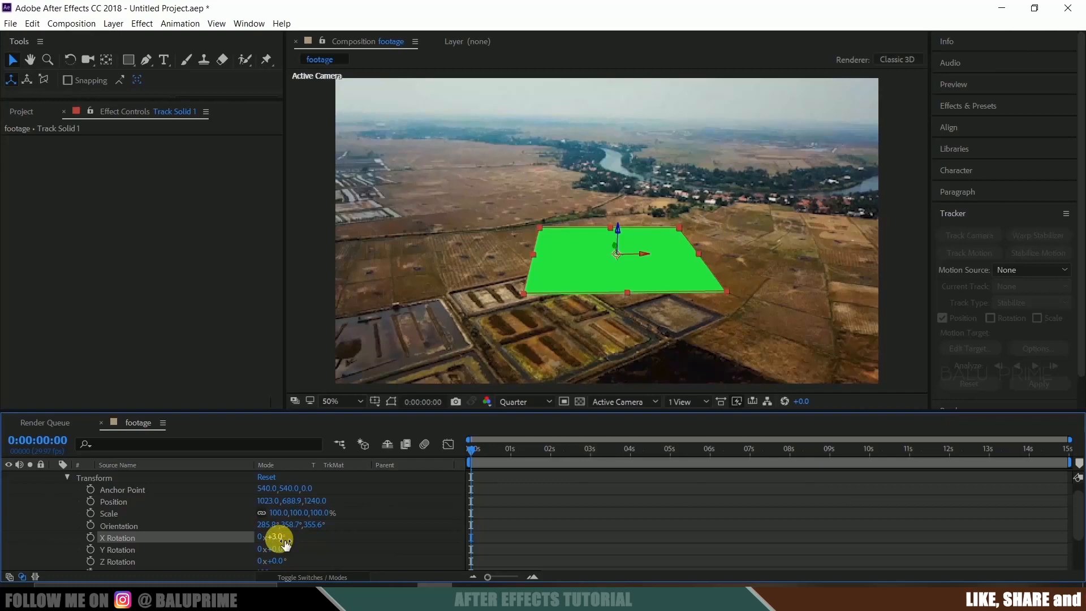
click(406, 526)
scroll(406, 526, up, 1)
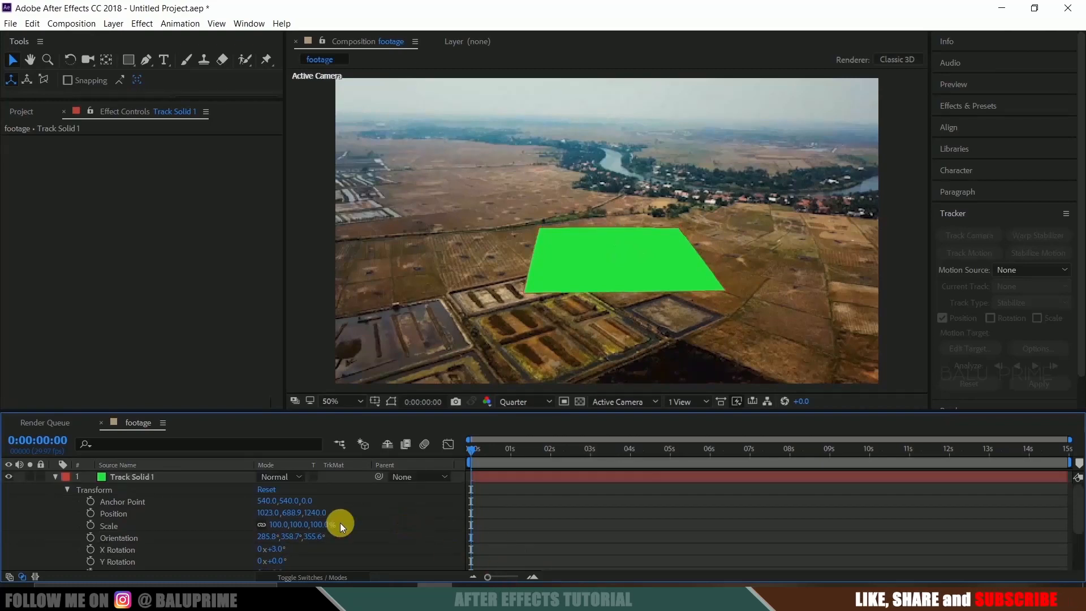
click(55, 479)
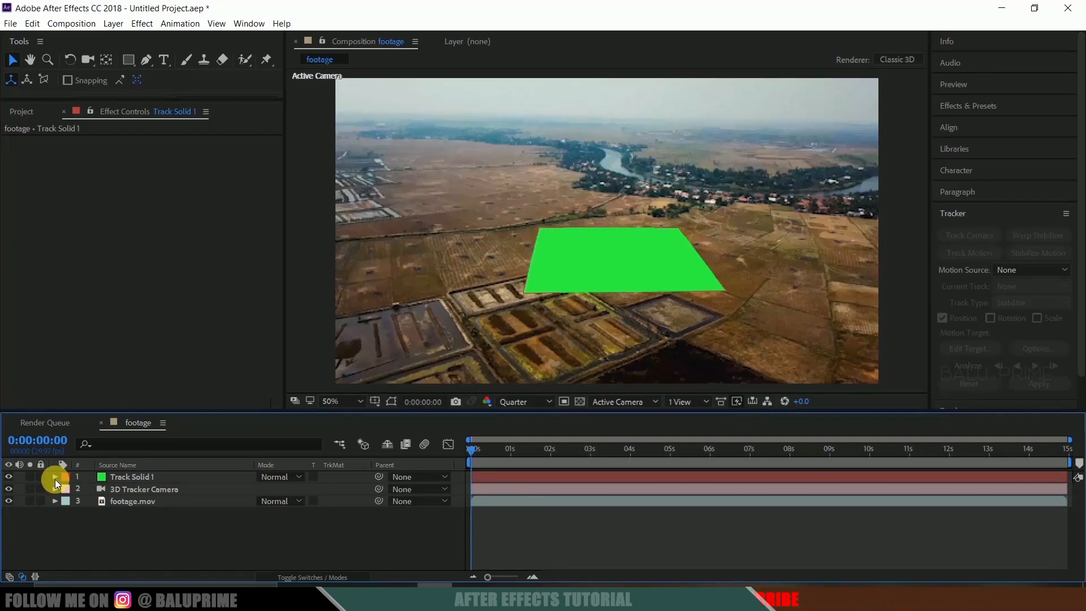
key(space)
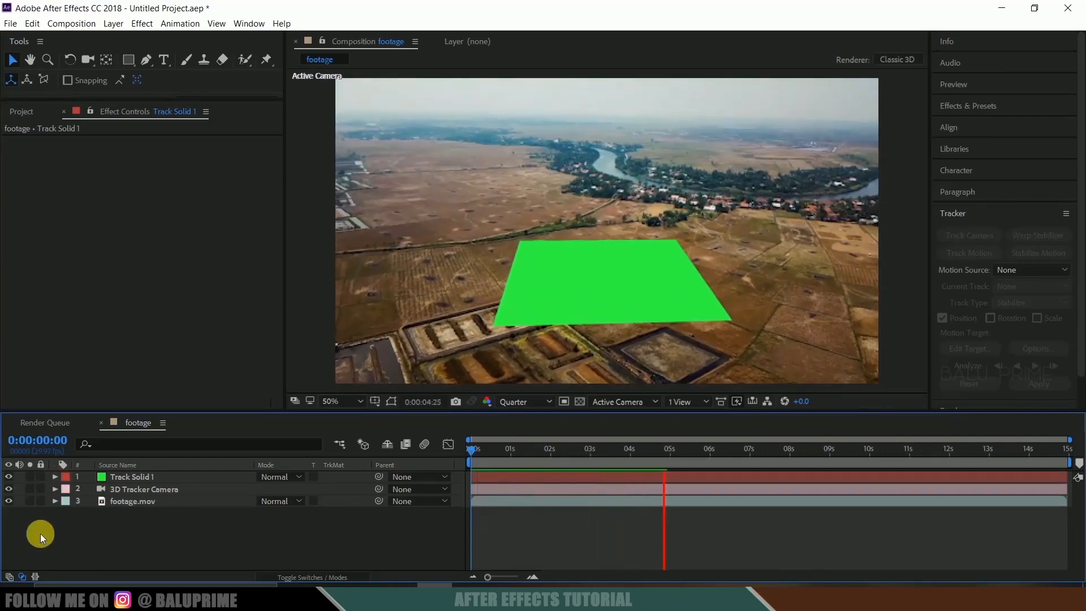
key(space)
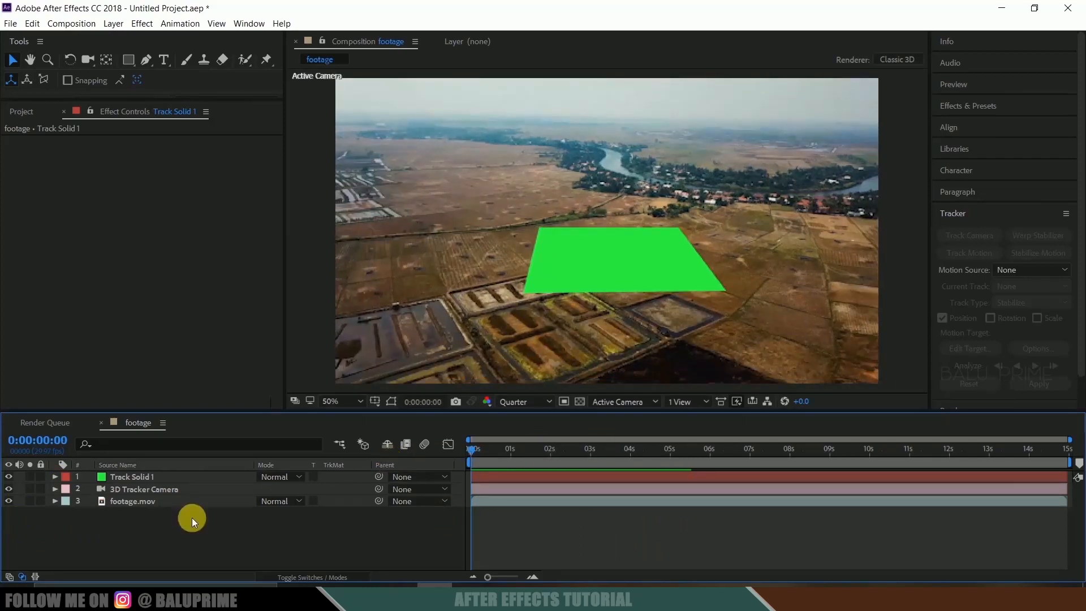
Step: Create a new 1920 x 1080 px black solid layer named element
click(115, 23)
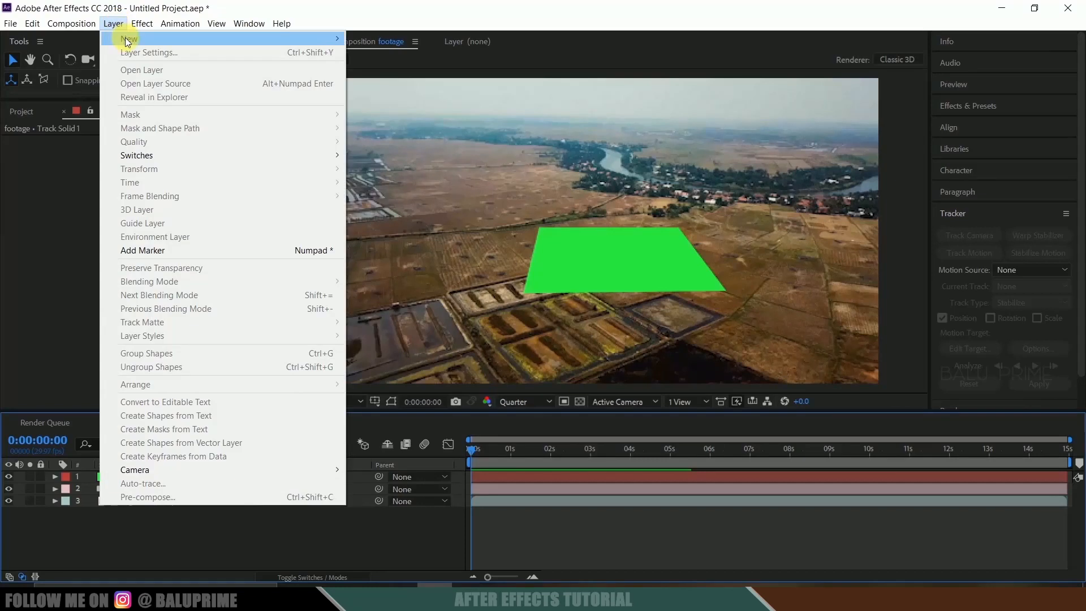
mouse_move(122, 35)
click(443, 52)
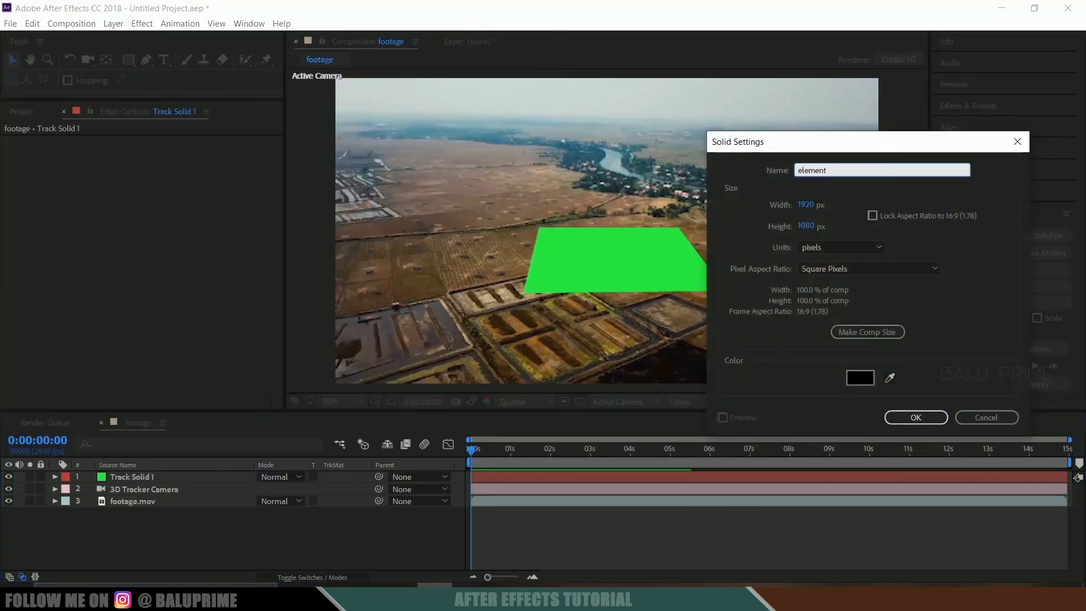
click(915, 415)
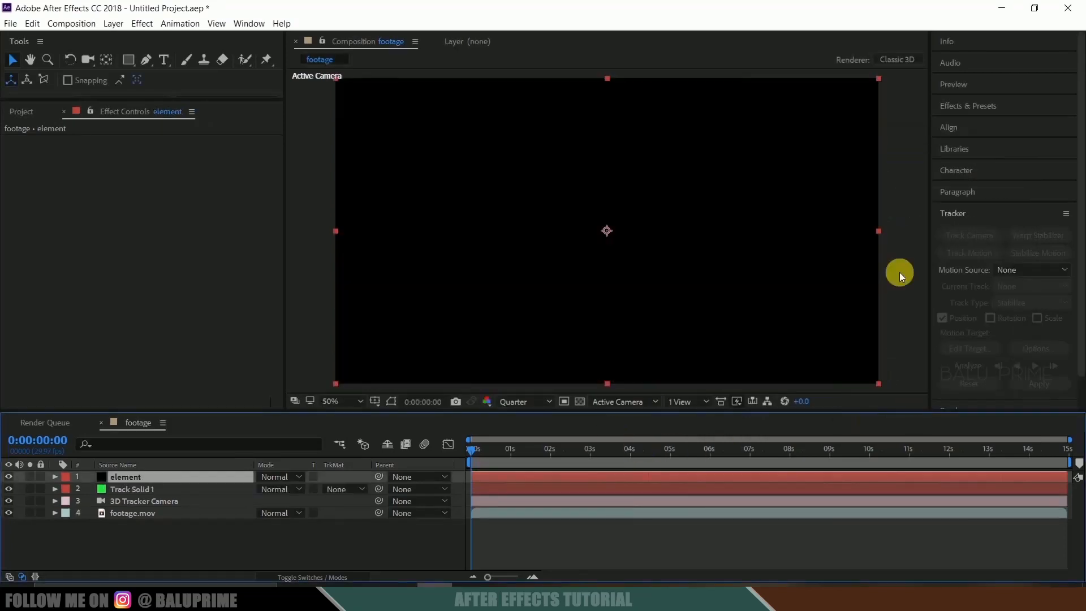
Step: Find the VideoCopilot Element effect and apply it to the element solid
click(972, 108)
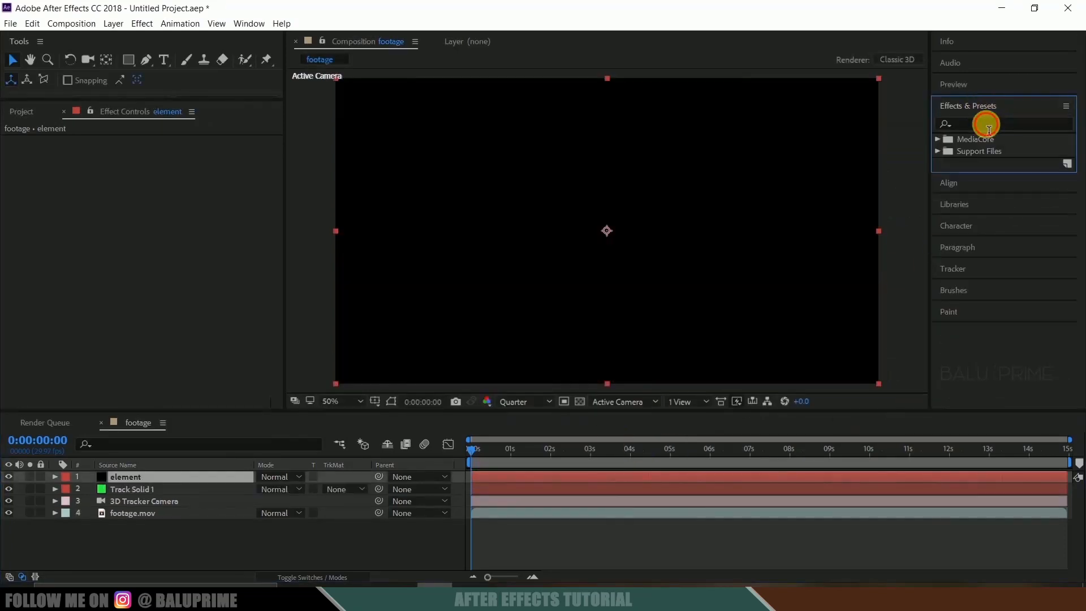
click(992, 124)
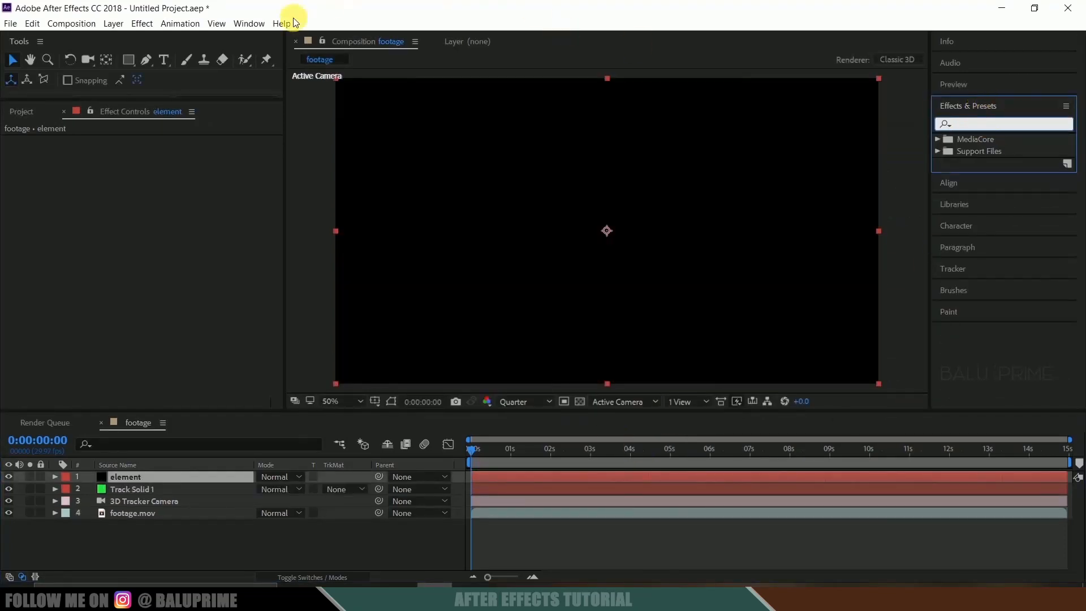
click(249, 24)
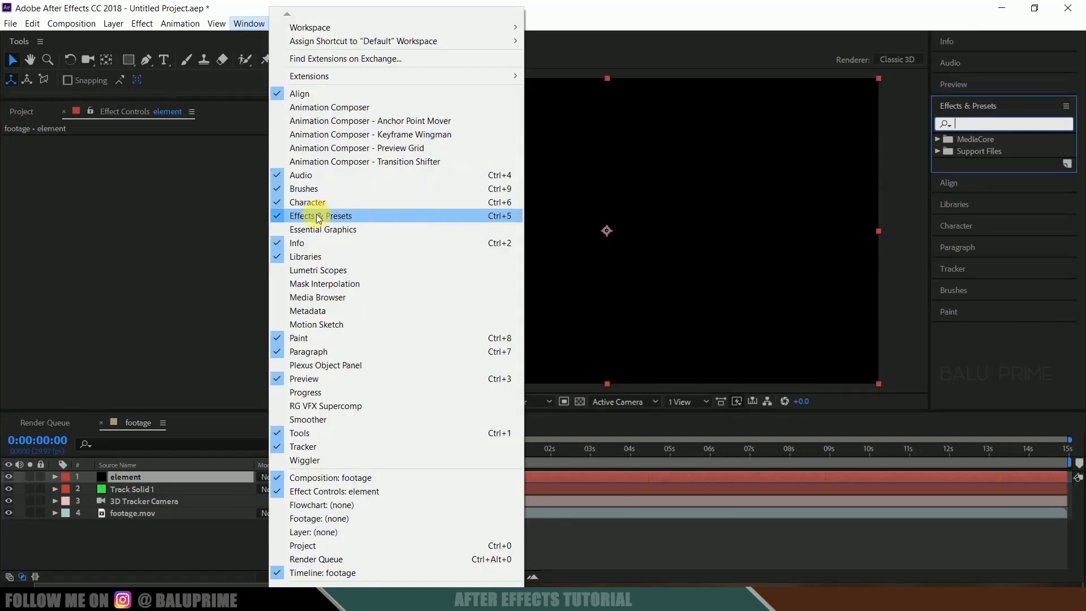
click(976, 124)
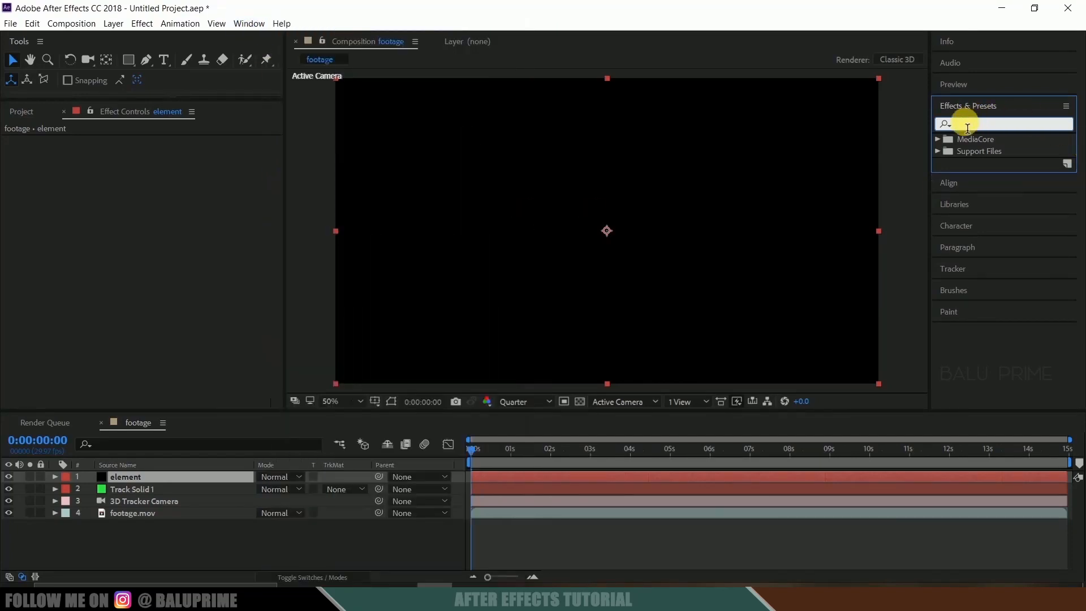
text(element)
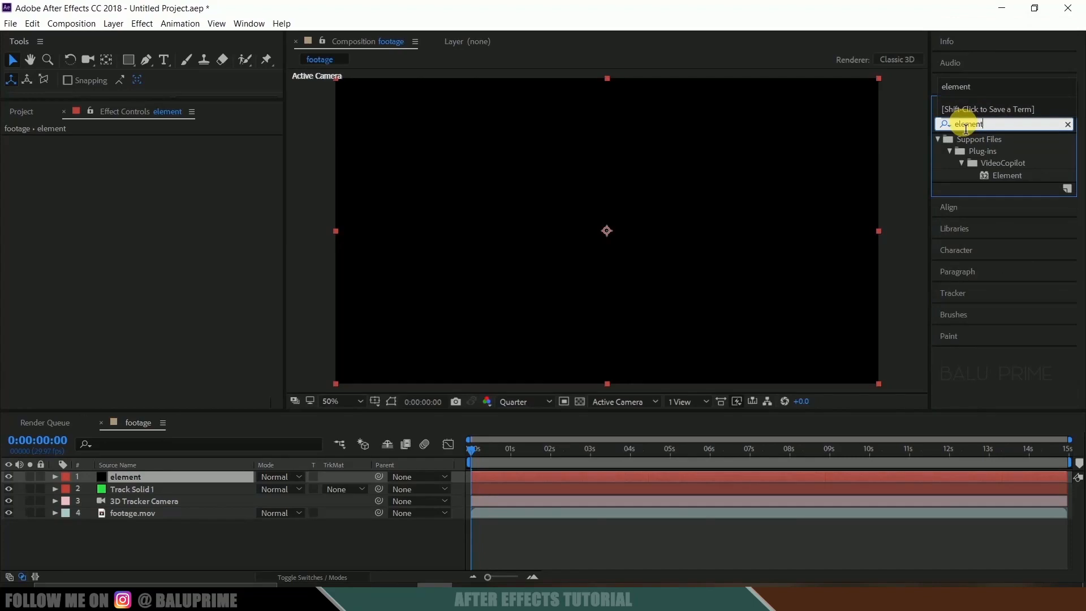
drag(1004, 175, 146, 485)
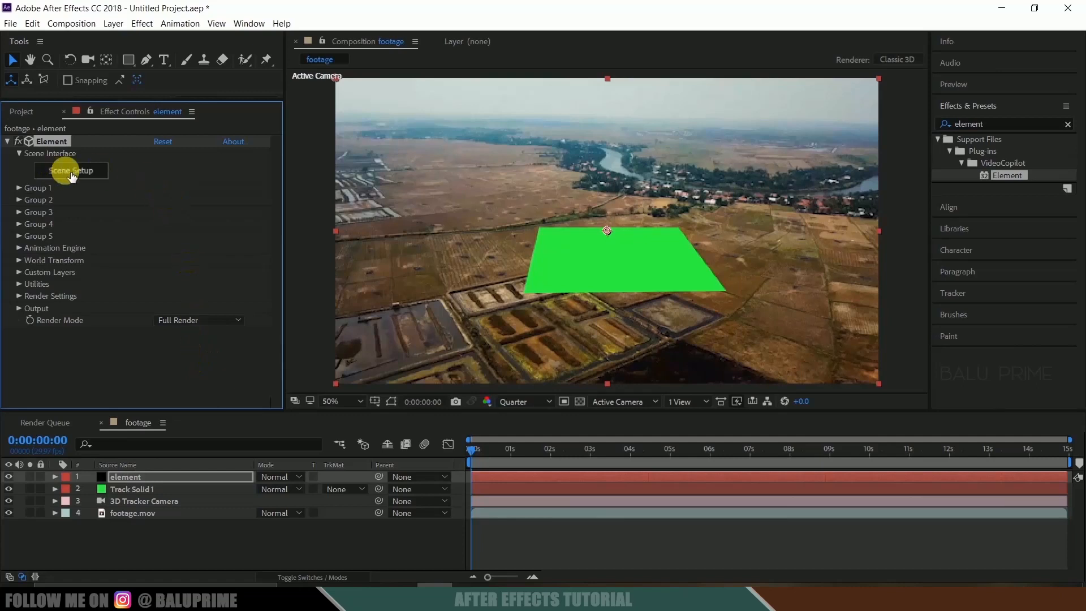
Step: Open Element's Scene Setup and add the Tech_Combustion_02 model from Motion_Design_2's Tech_Components folder
click(65, 175)
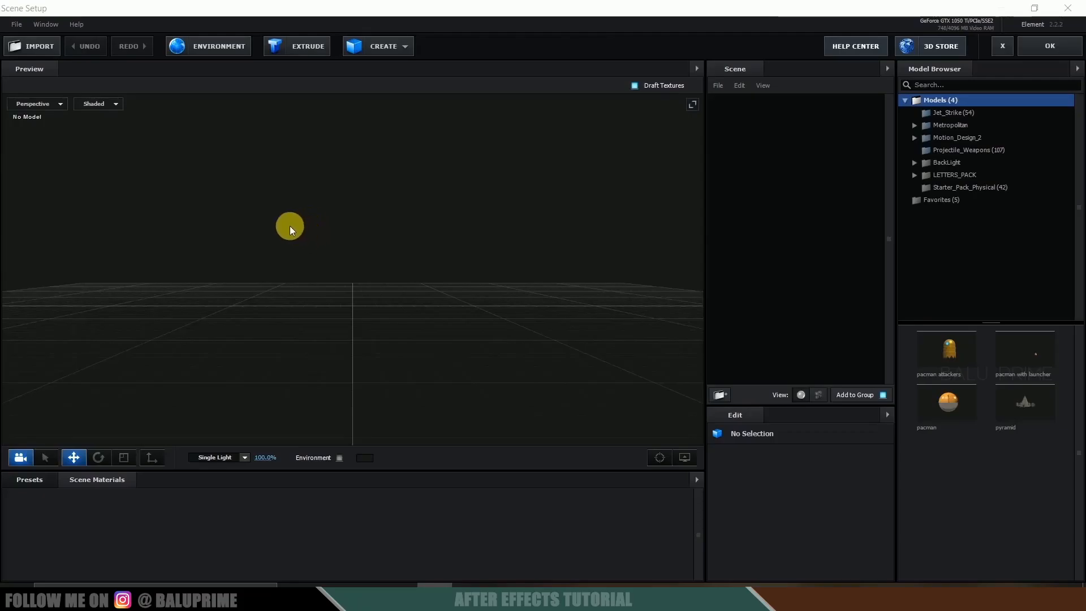
mouse_move(292, 226)
mouse_down()
mouse_move(316, 211)
mouse_move(299, 210)
mouse_move(288, 233)
mouse_move(301, 233)
mouse_up()
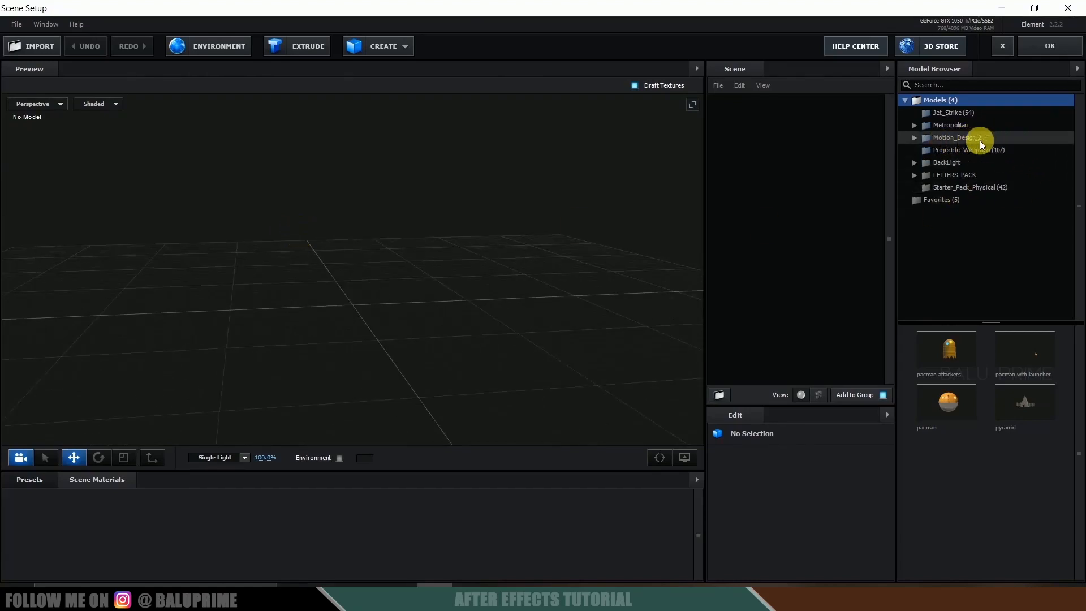
click(917, 137)
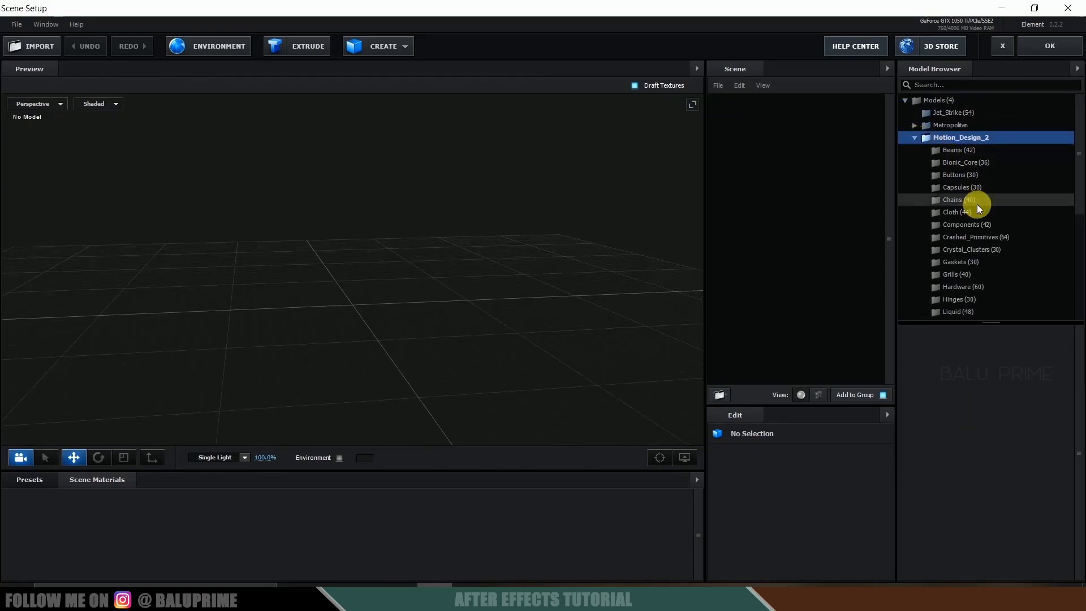
scroll(978, 211, down, 5)
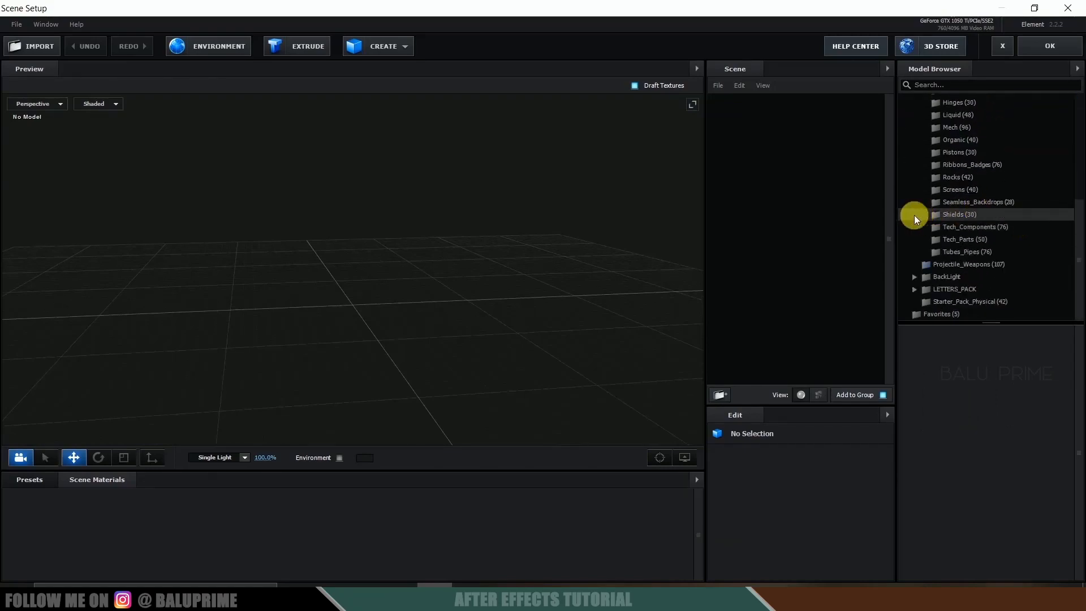
click(980, 226)
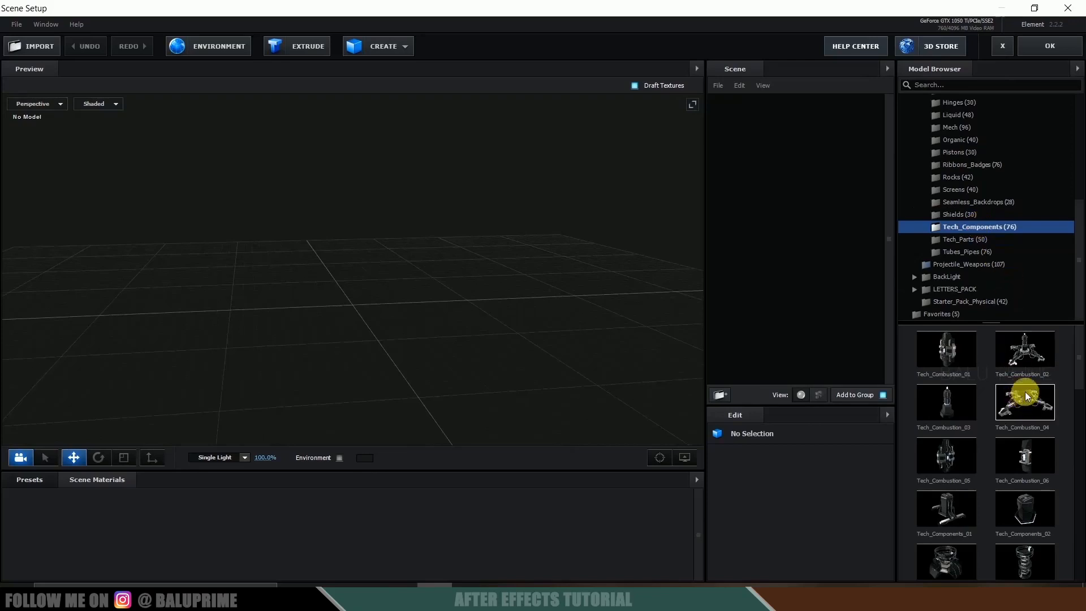
click(1023, 354)
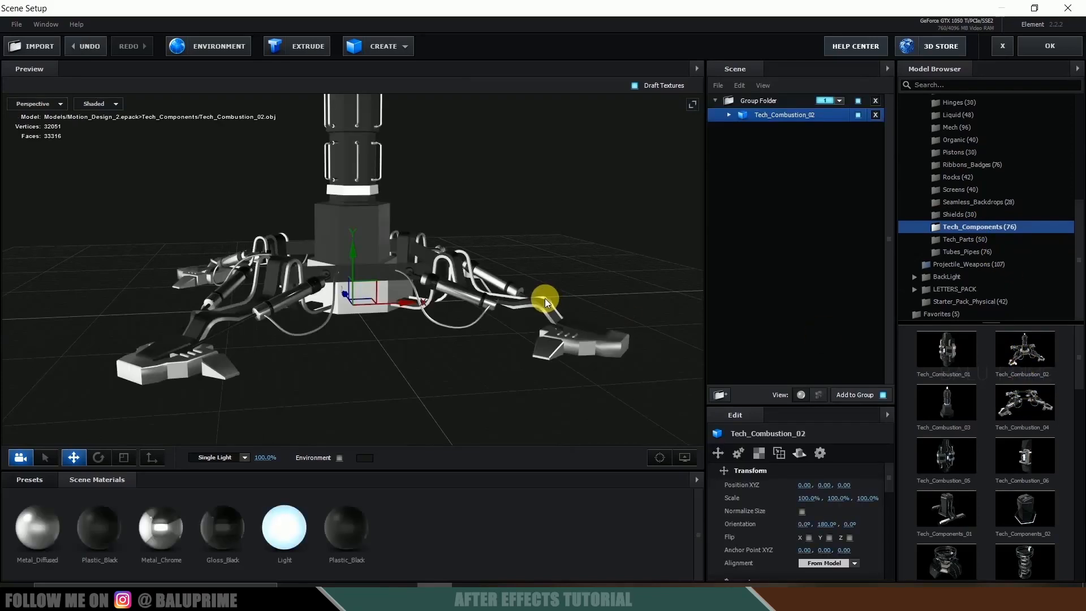
drag(545, 297, 566, 323)
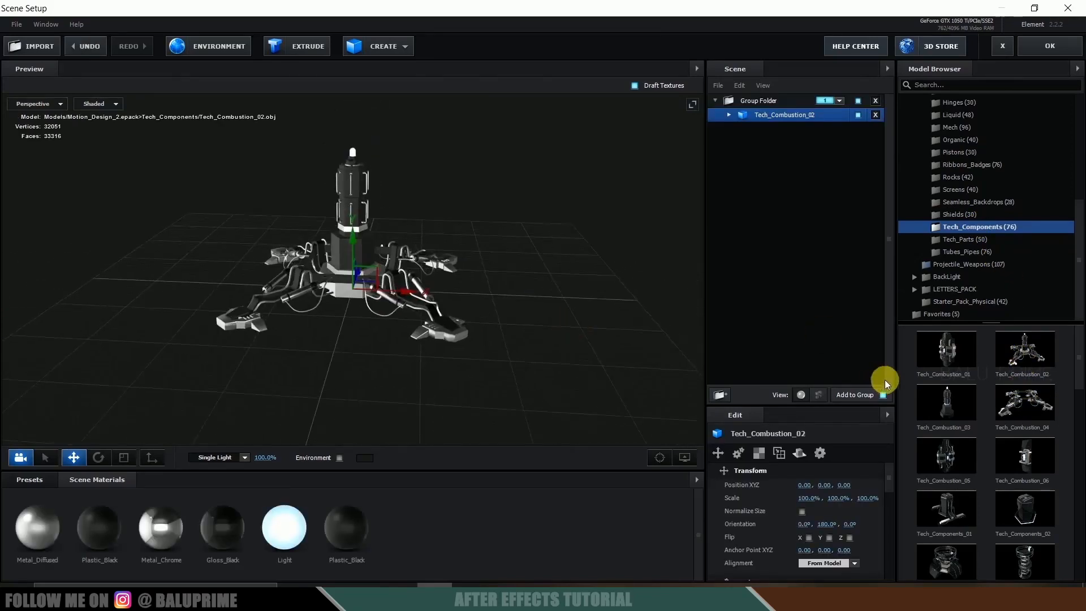
Step: Add the Tech_Mech_03 model to the scene and raise it along Y to about 2.08, above the legged base
scroll(953, 399, down, 6)
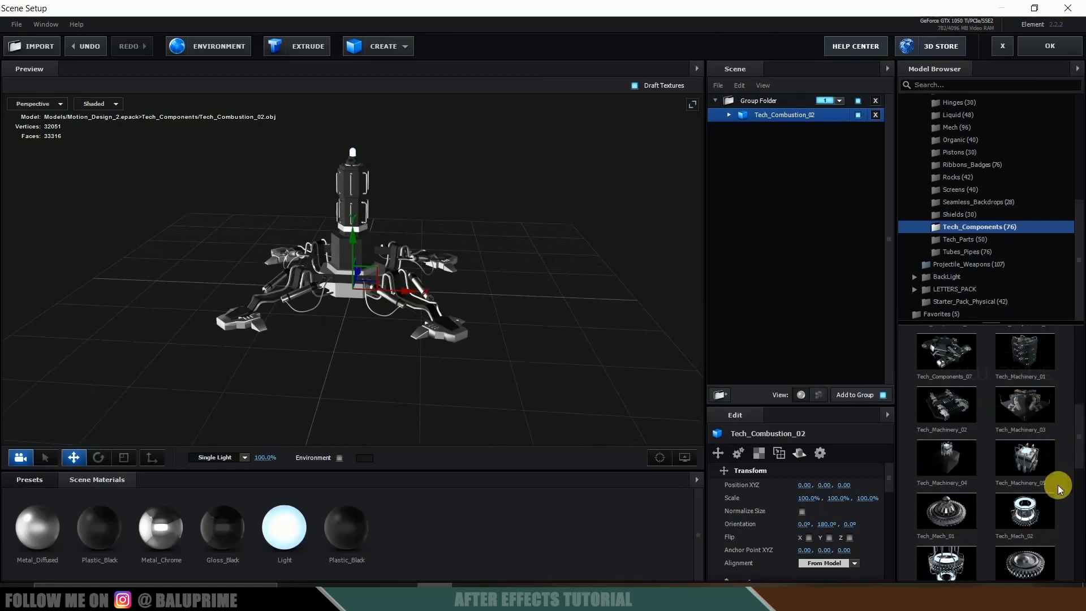
scroll(1055, 486, down, 2)
click(972, 487)
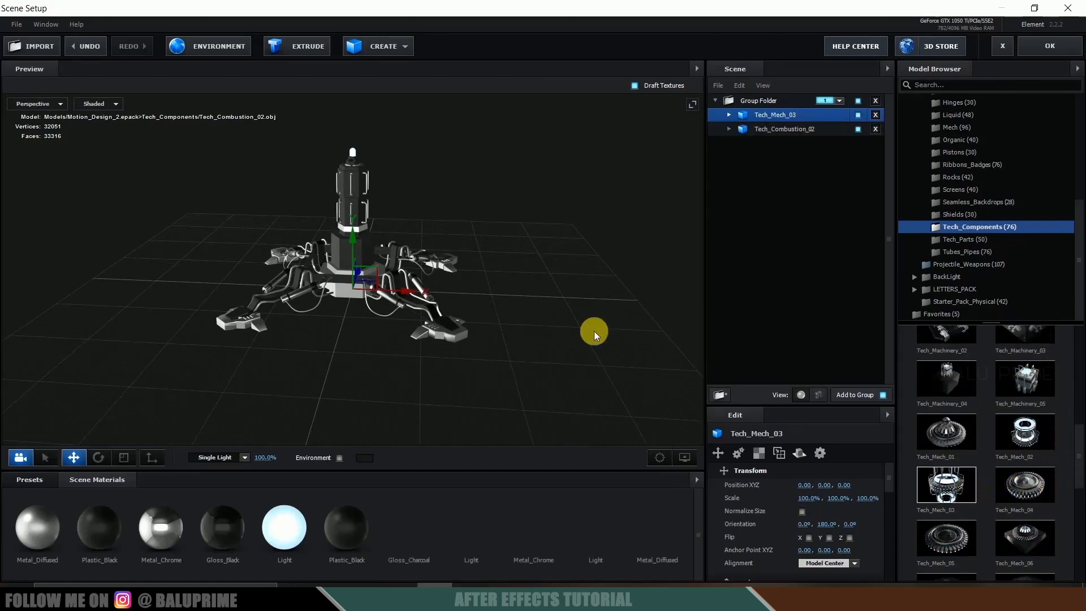
drag(352, 233, 358, 79)
drag(505, 172, 504, 287)
mouse_move(357, 215)
mouse_down()
mouse_move(356, 165)
mouse_move(358, 227)
mouse_up()
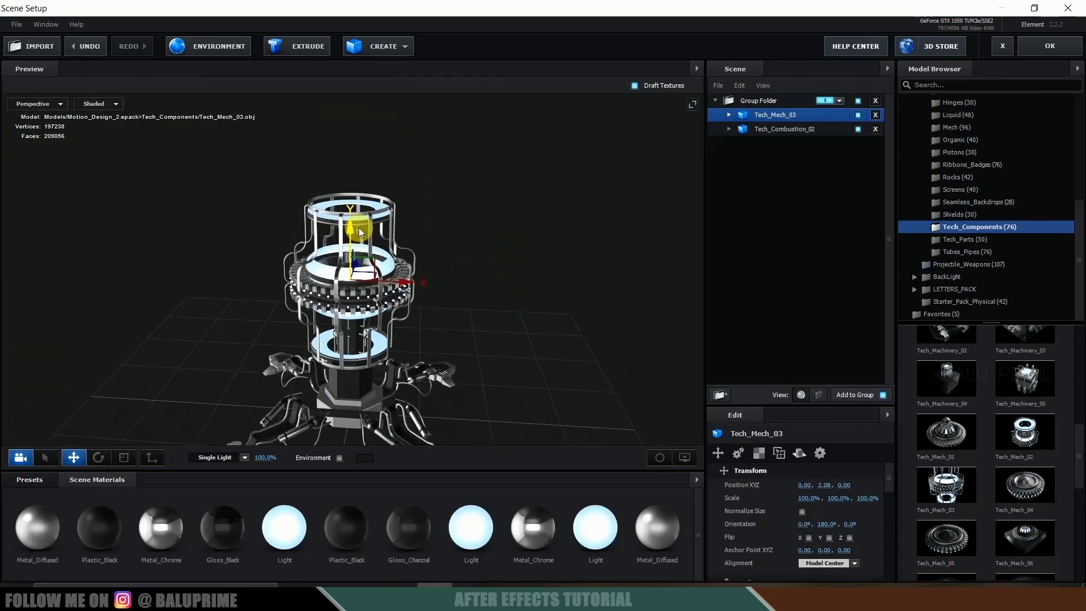
Step: Assign the Tech_Mech_03 model to auxiliary animation Channel 1
right_click(777, 113)
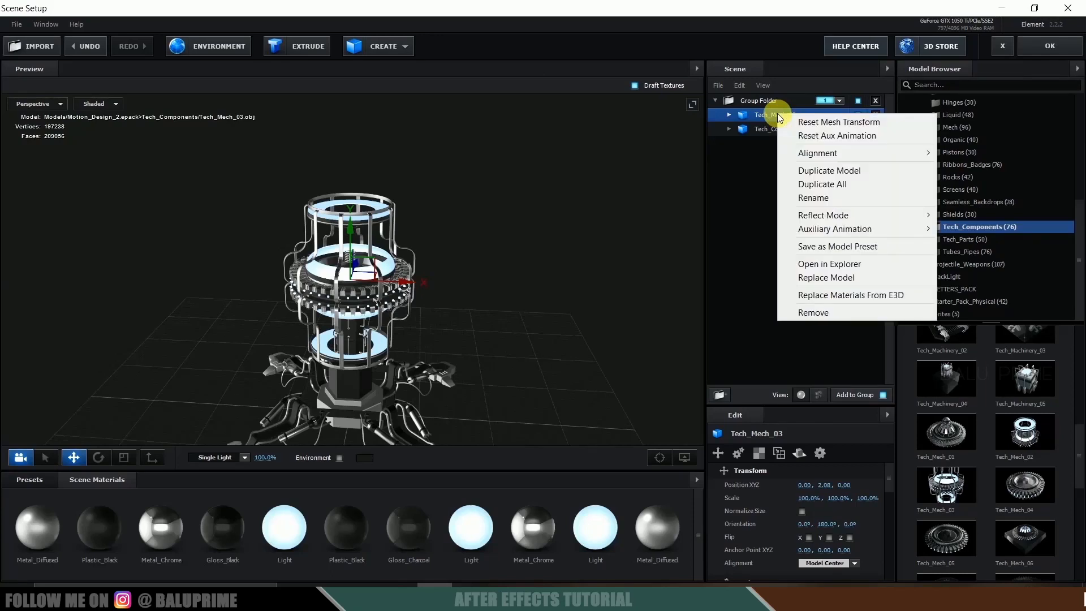
click(769, 114)
right_click(771, 114)
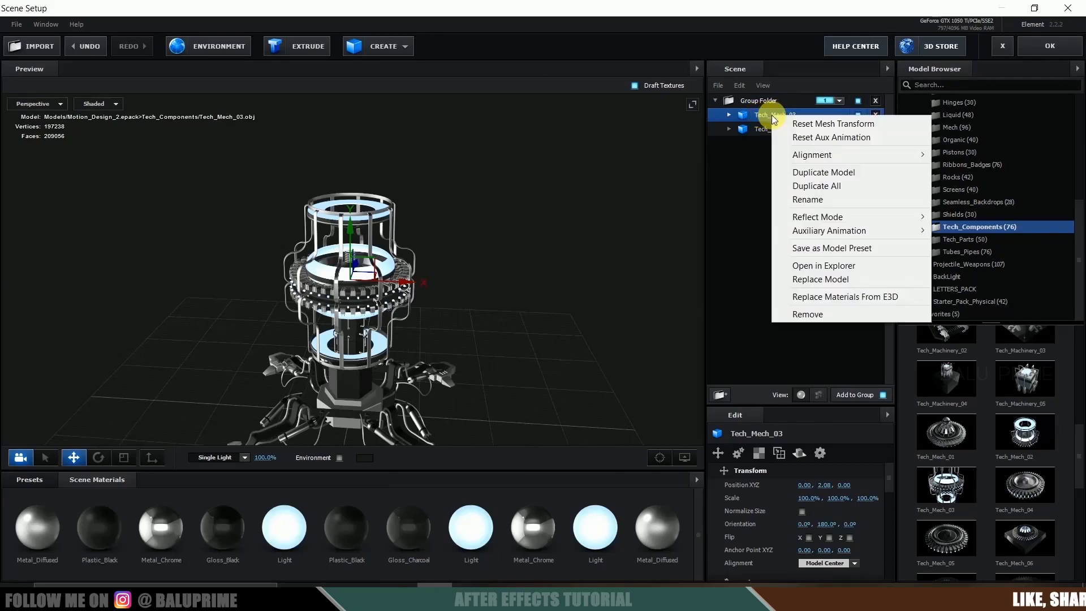
mouse_move(874, 228)
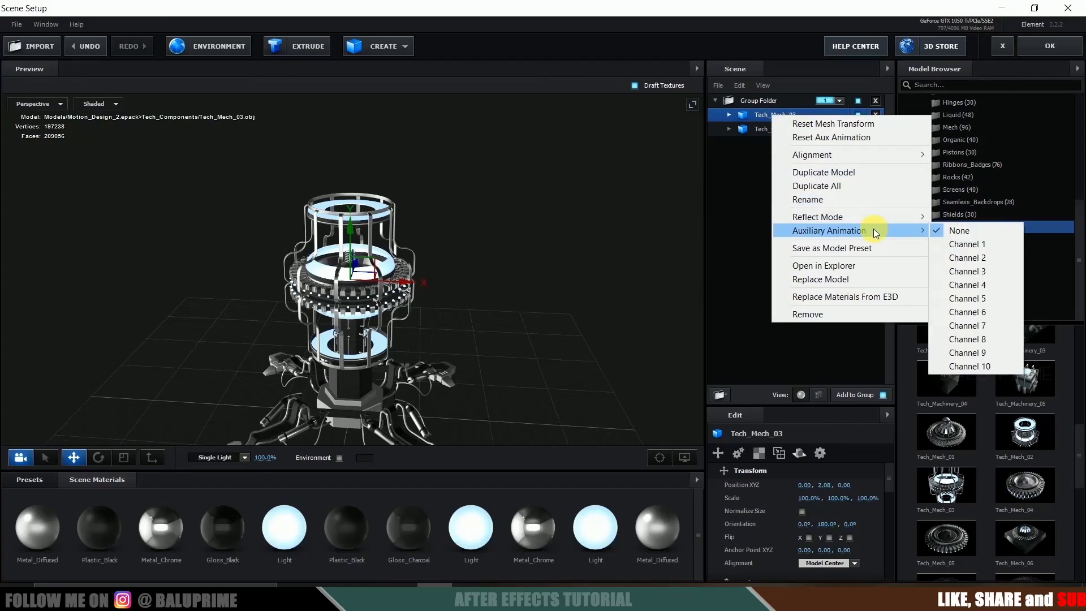
click(967, 241)
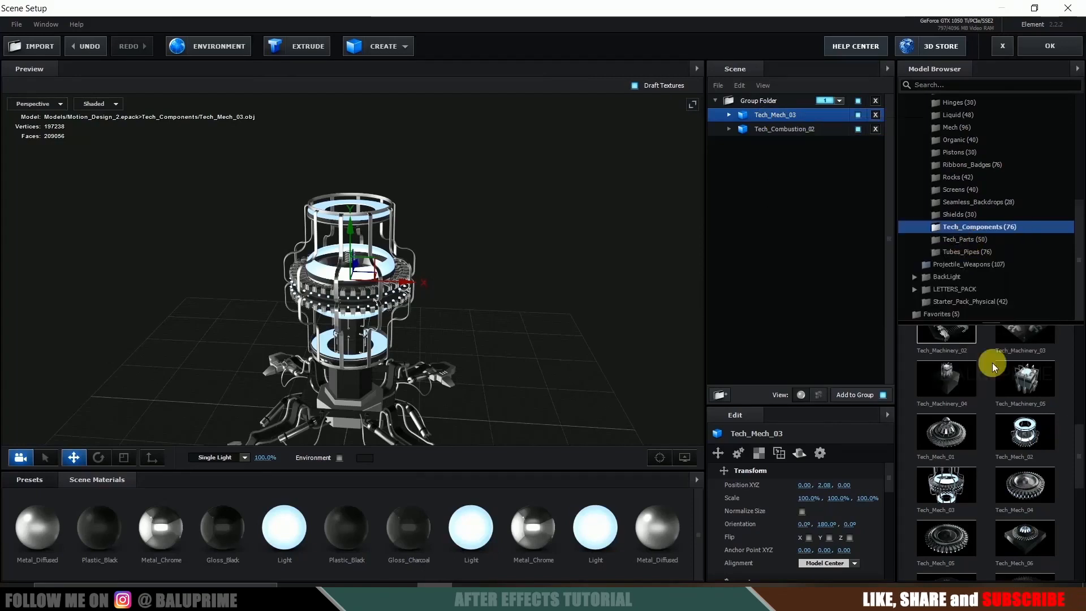
Step: Add the Tech_Mech_08 model from Tech_Components and raise it along Y to about 3.35, onto the top of Tech_Mech_03
scroll(1044, 440, down, 2)
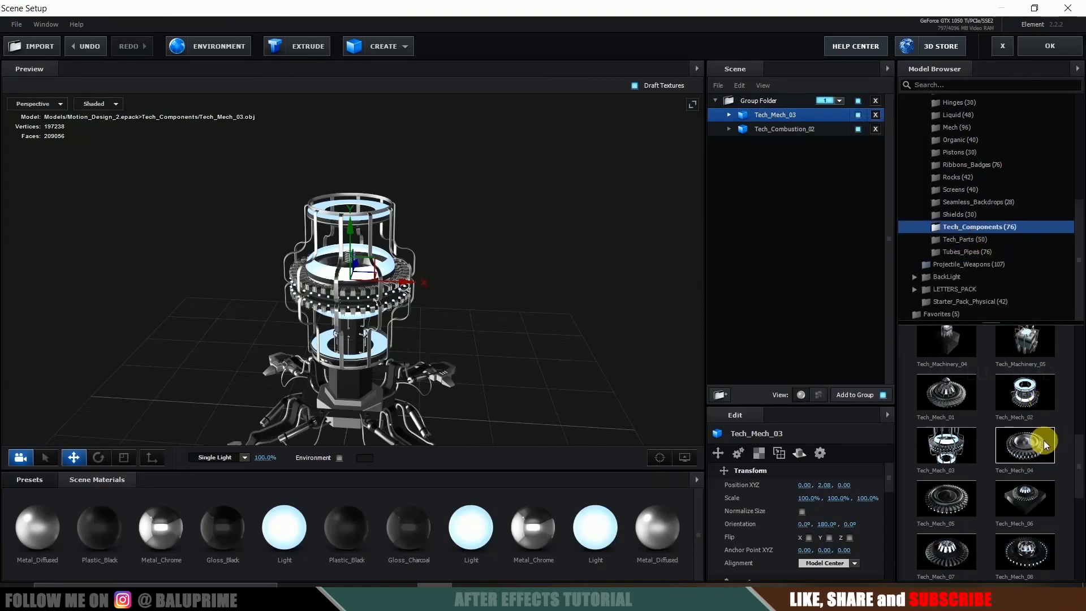
scroll(1044, 445, up, 1)
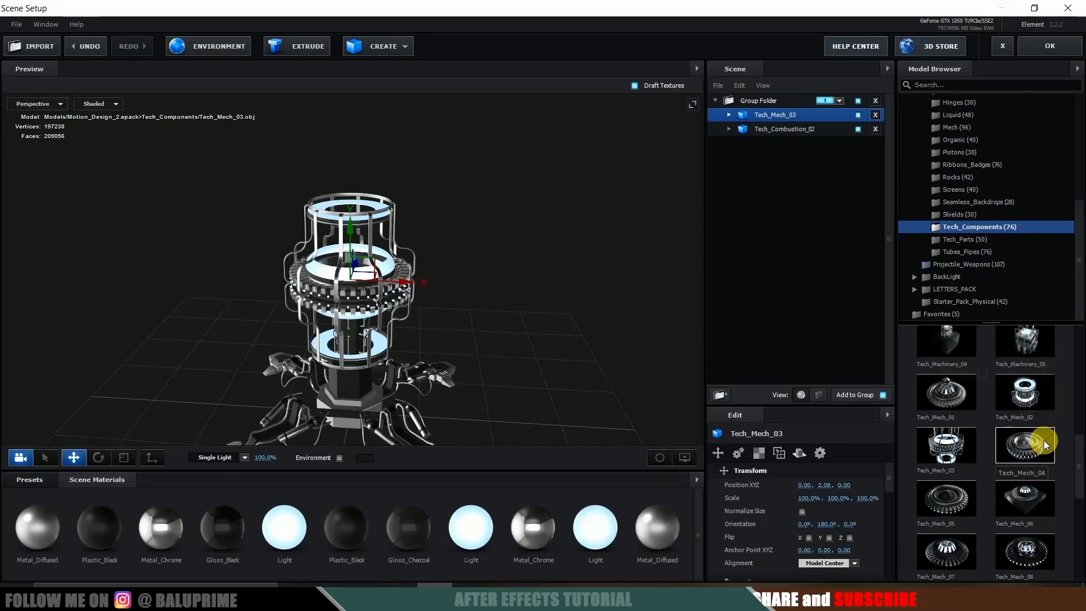
scroll(1045, 445, down, 1)
scroll(1043, 440, down, 3)
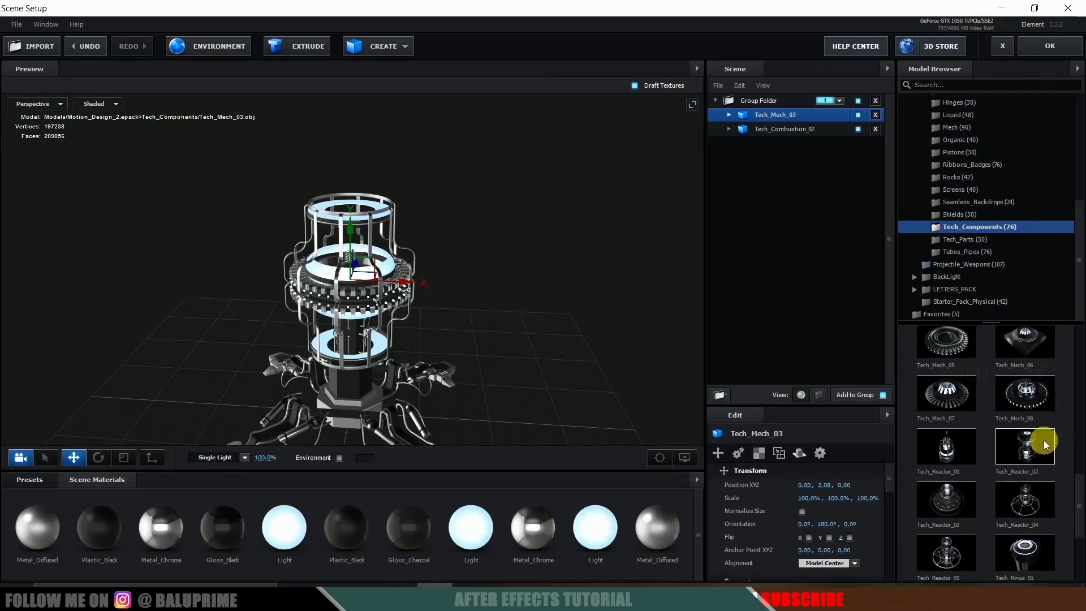
scroll(1044, 440, down, 3)
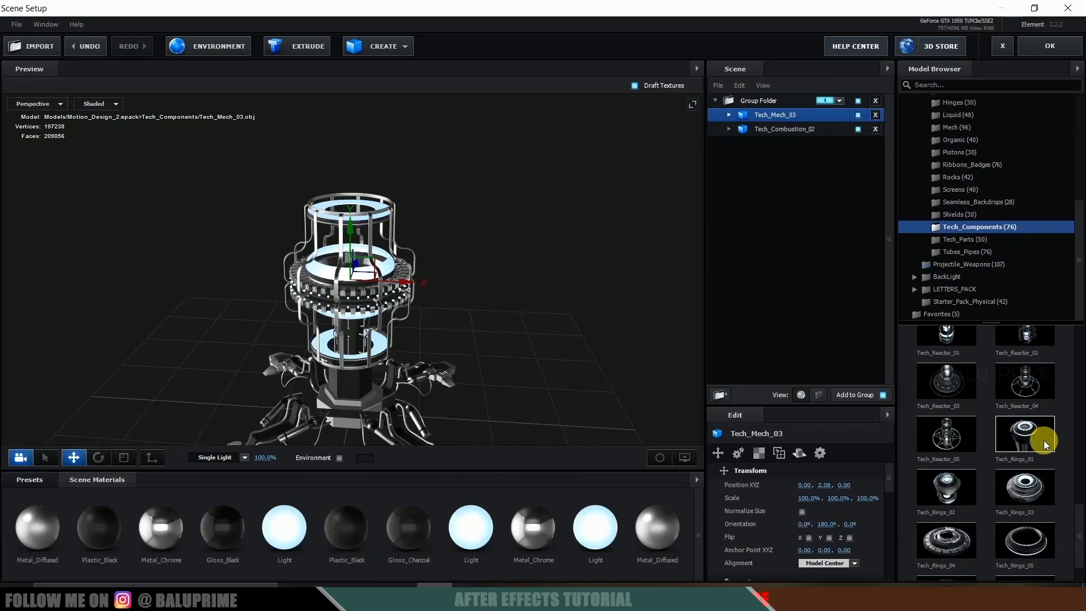
scroll(1044, 440, up, 2)
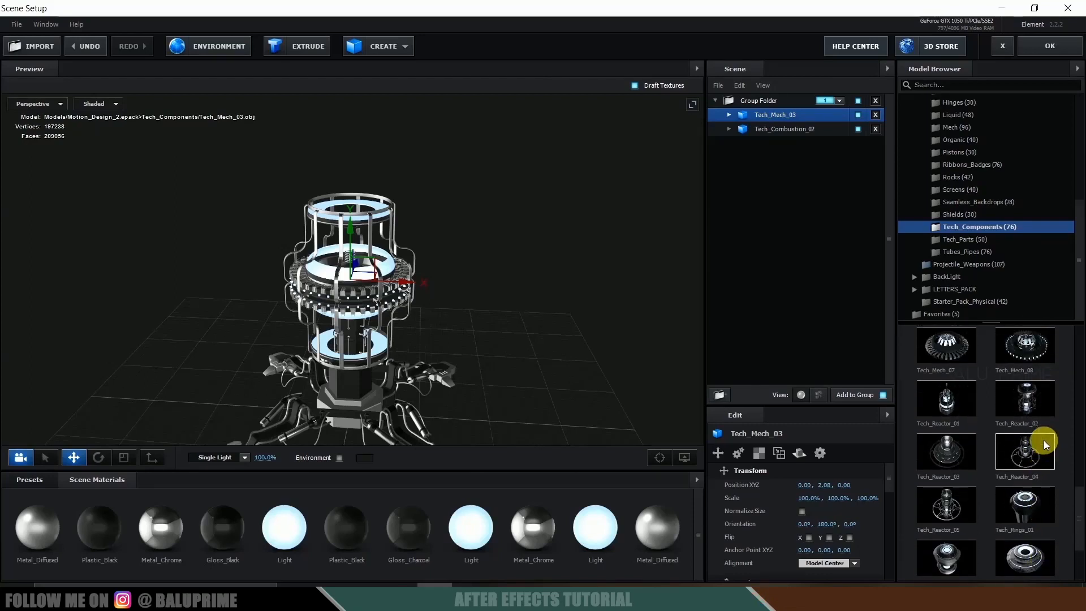
click(1015, 344)
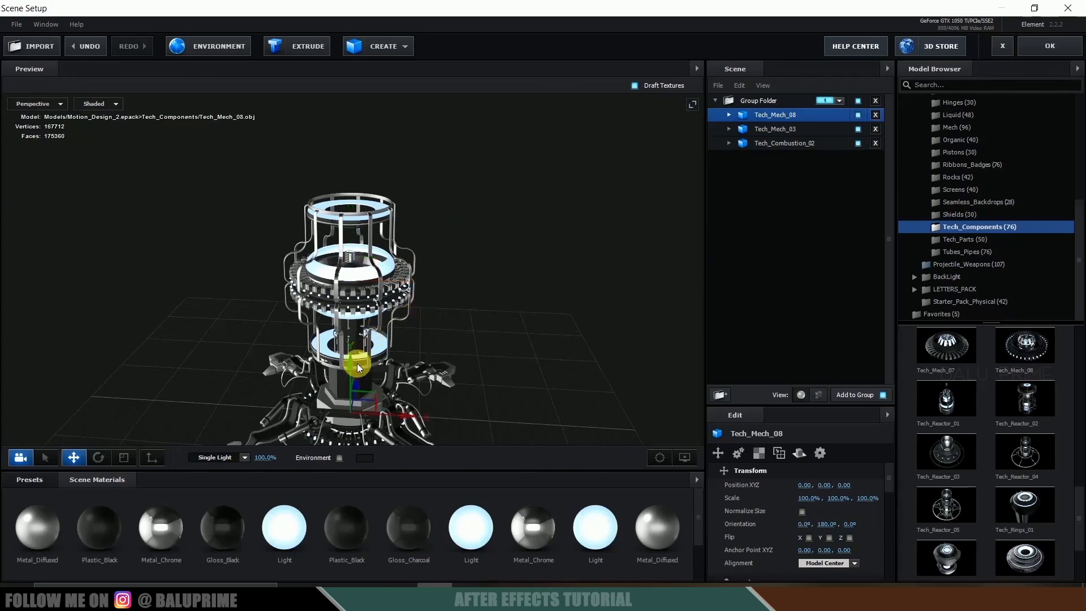
drag(351, 363, 354, 116)
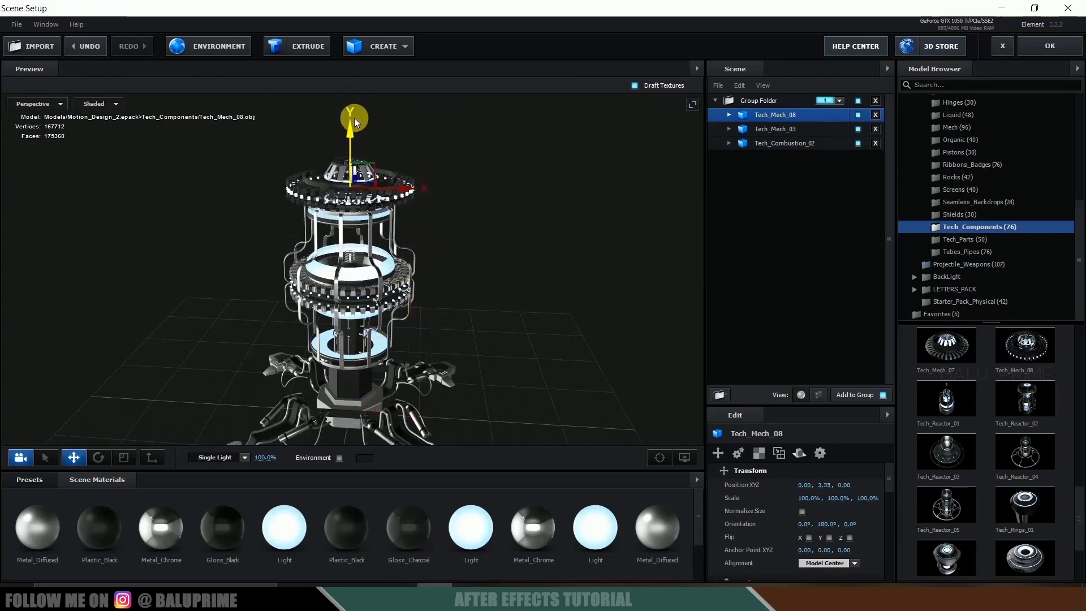
Step: Scale Tech_Mech_08 uniformly to 125% and raise it slightly along Y to about 3.45
drag(808, 501, 836, 505)
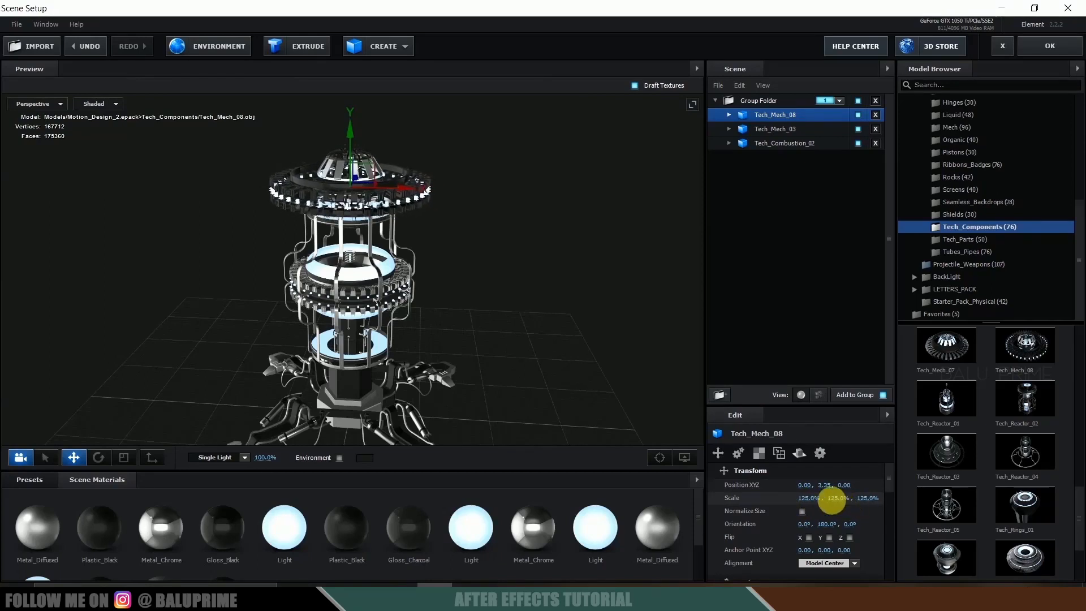
mouse_move(472, 230)
mouse_down()
mouse_move(477, 194)
mouse_move(474, 209)
mouse_up()
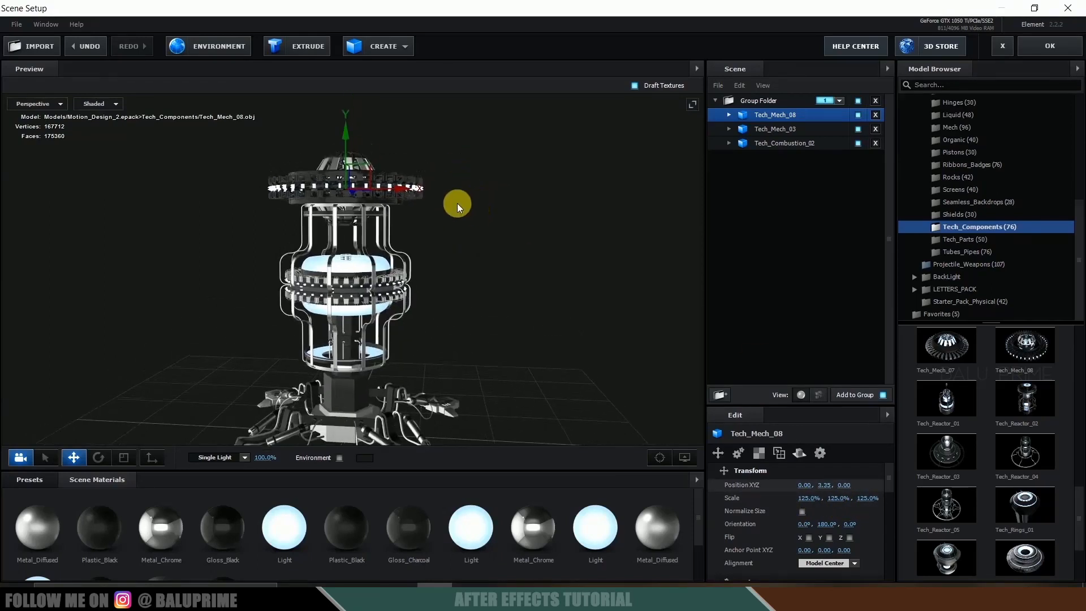
drag(346, 130, 345, 124)
mouse_move(518, 245)
mouse_down()
mouse_move(491, 264)
mouse_move(511, 258)
mouse_up()
Step: Assign the Tech_Mech_08 model to auxiliary animation Channel 2
right_click(762, 113)
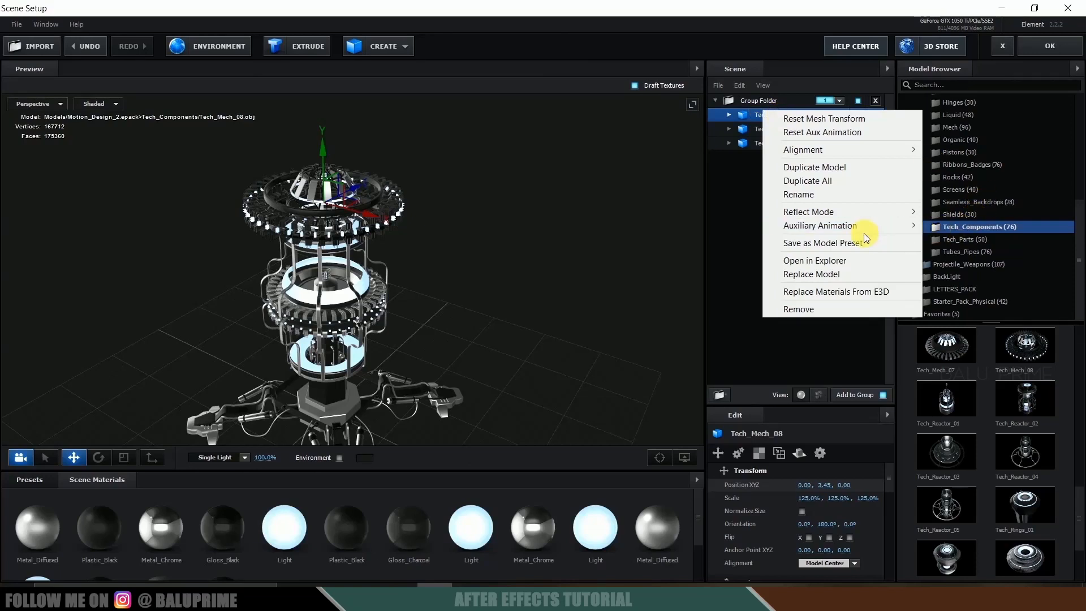
mouse_move(850, 229)
click(959, 248)
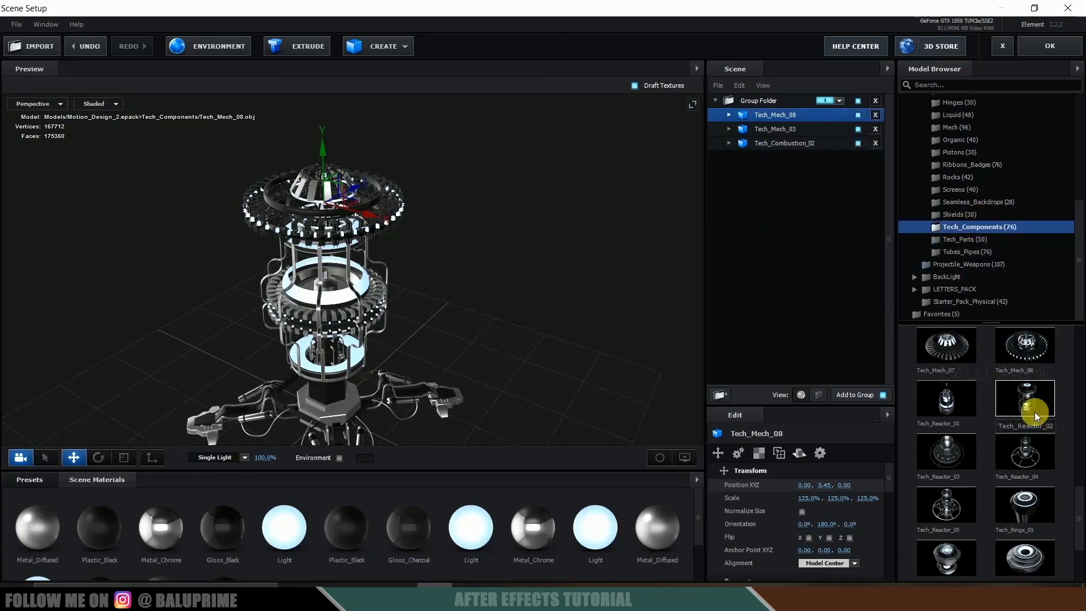
Step: Add the Tech_Mech_02 model and raise it along Y to about 3.86, resting on top of Tech_Mech_08
scroll(1034, 412, up, 1)
scroll(1034, 411, up, 6)
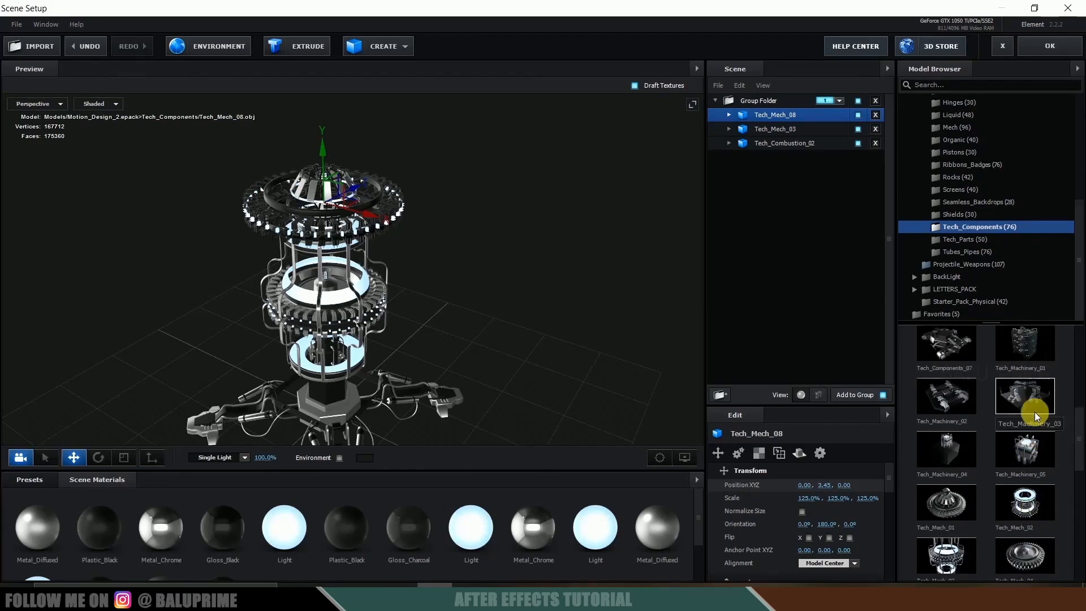
click(1033, 505)
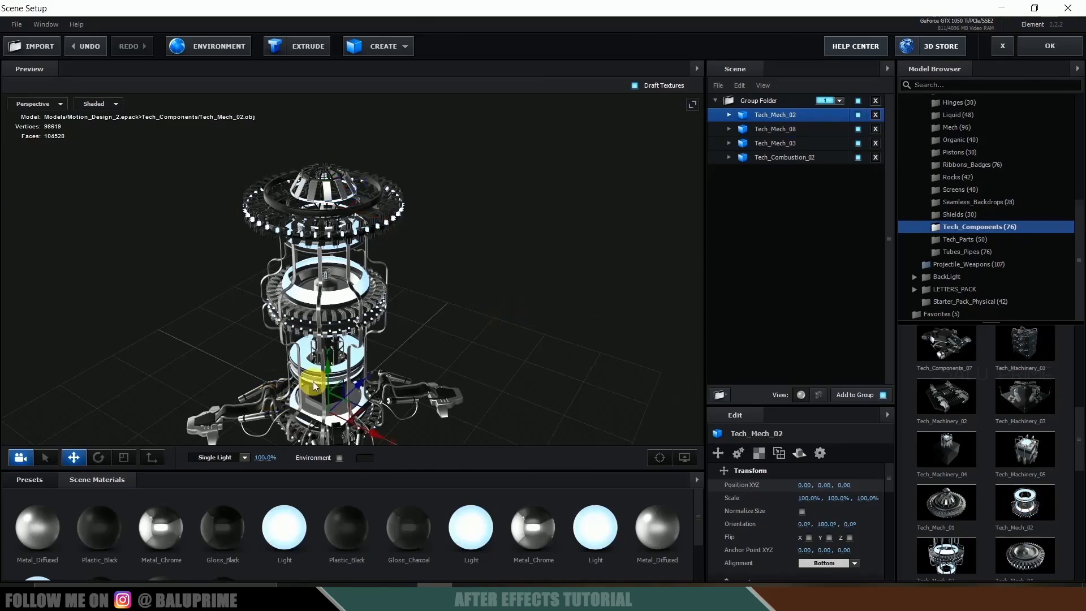
drag(326, 376, 331, 111)
scroll(451, 280, down, 4)
mouse_move(452, 284)
mouse_down()
mouse_move(444, 249)
mouse_move(442, 278)
mouse_up()
scroll(428, 247, up, 4)
drag(433, 189, 493, 260)
scroll(464, 267, up, 4)
mouse_move(343, 154)
mouse_down()
mouse_move(342, 163)
mouse_move(343, 151)
mouse_up()
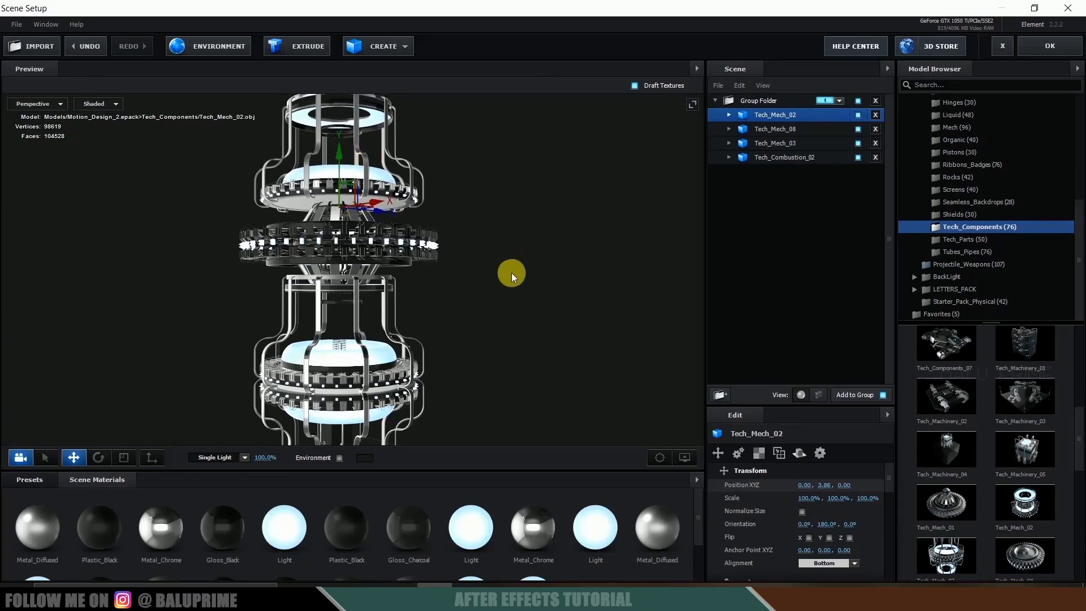
Step: Assign the Tech_Mech_02 model to auxiliary animation Channel 3
drag(512, 273, 500, 284)
right_click(781, 113)
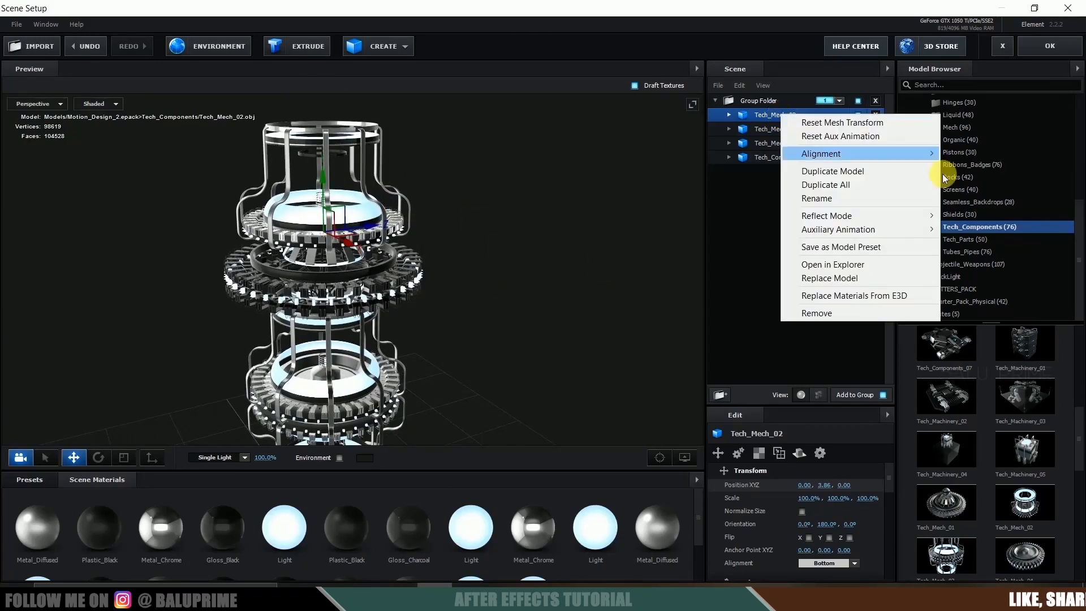
mouse_move(852, 233)
click(986, 270)
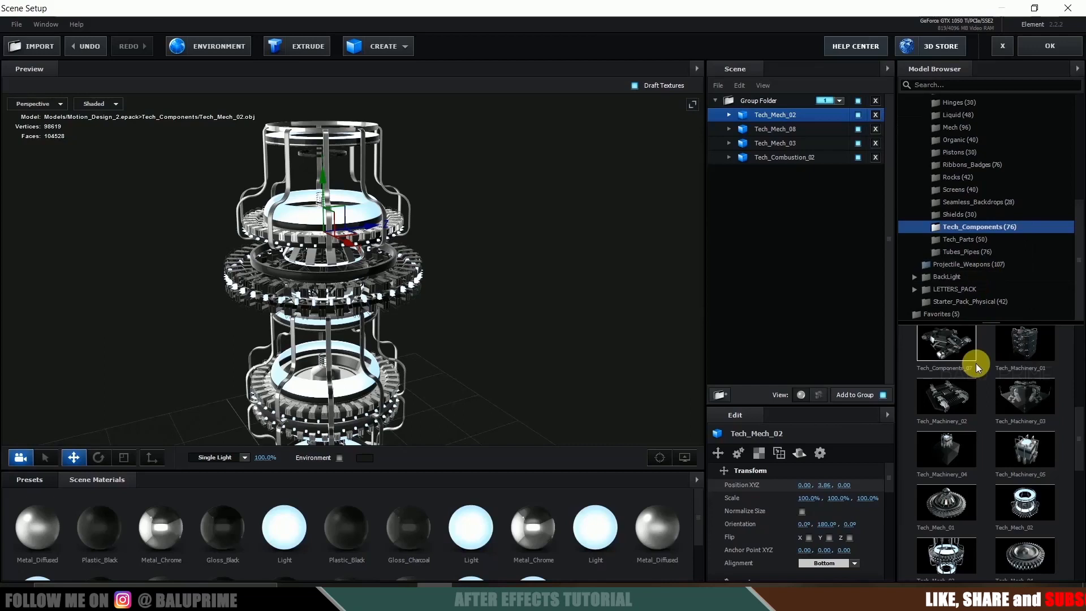
Step: Add the Tech_Combustion_03 model and raise it along Y to about 4.66 as the spire on top of the tower
scroll(1037, 490, up, 2)
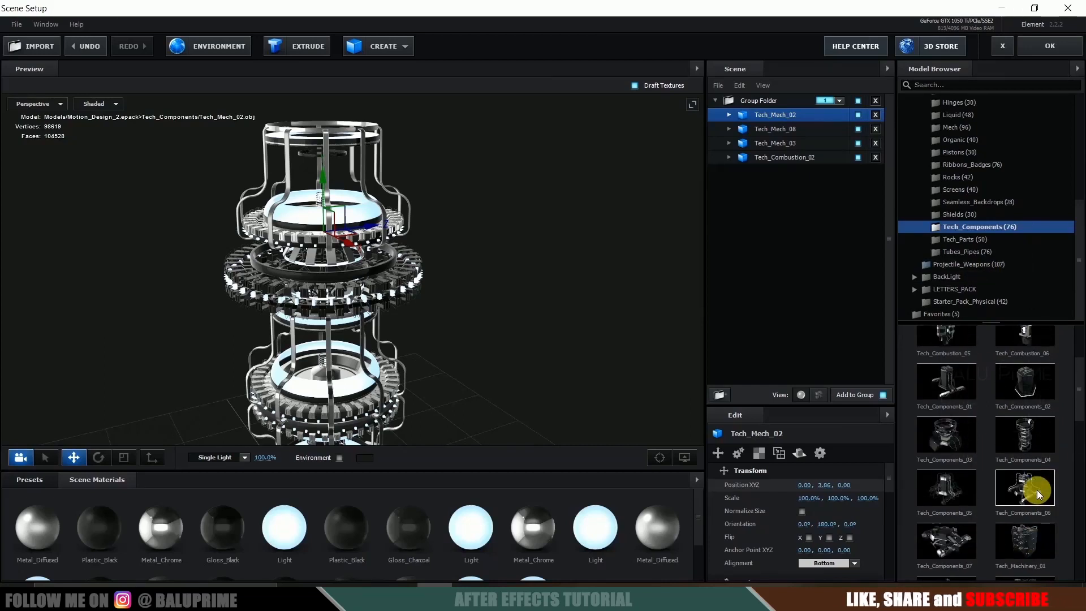
scroll(1037, 490, up, 4)
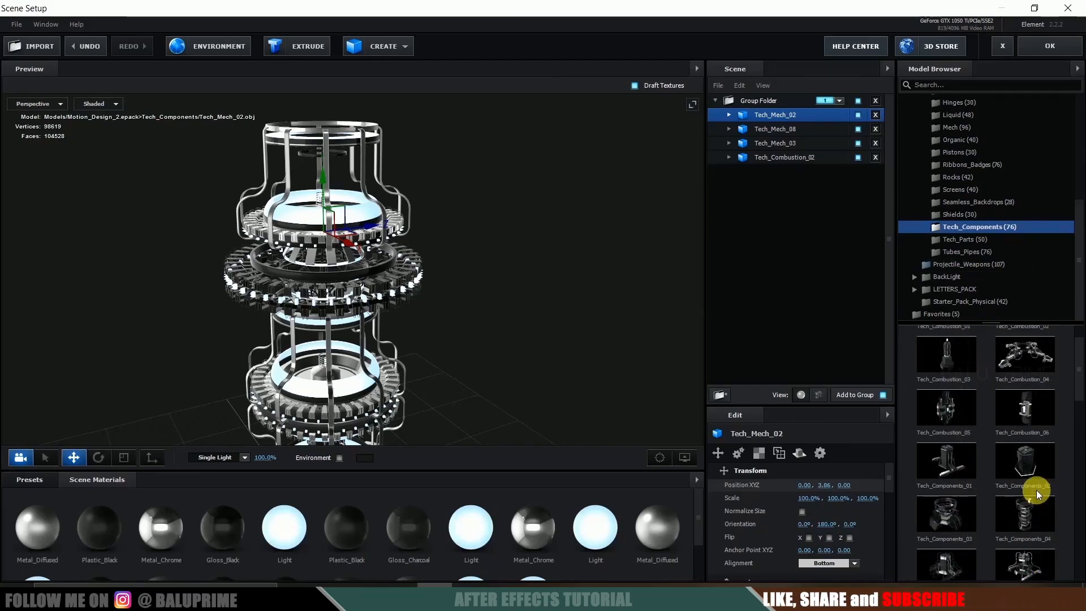
scroll(1037, 490, up, 1)
click(949, 402)
scroll(550, 305, down, 3)
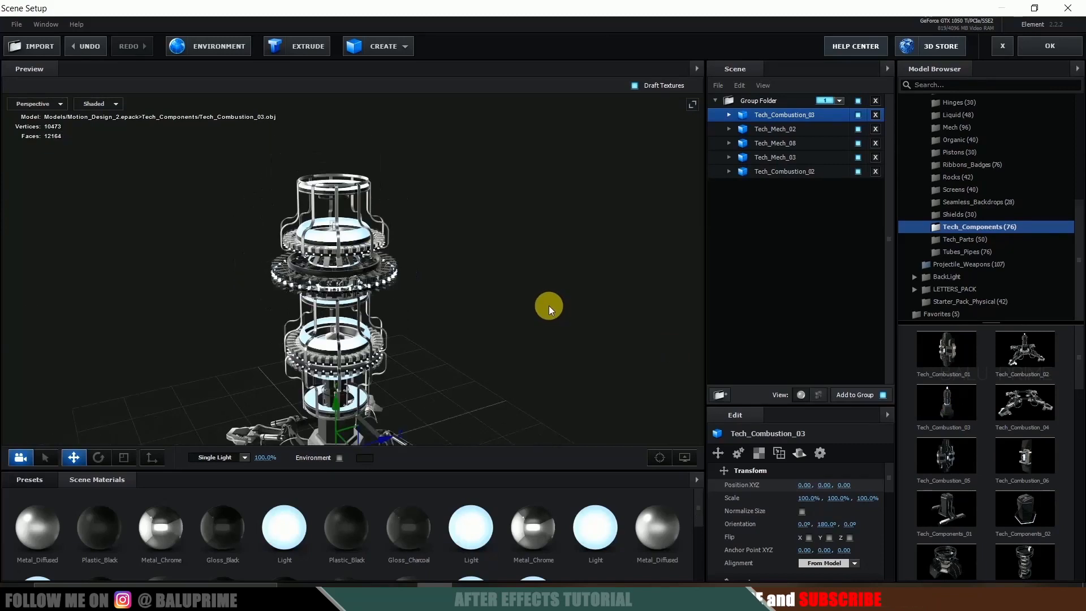
drag(338, 397, 317, 126)
scroll(541, 277, down, 4)
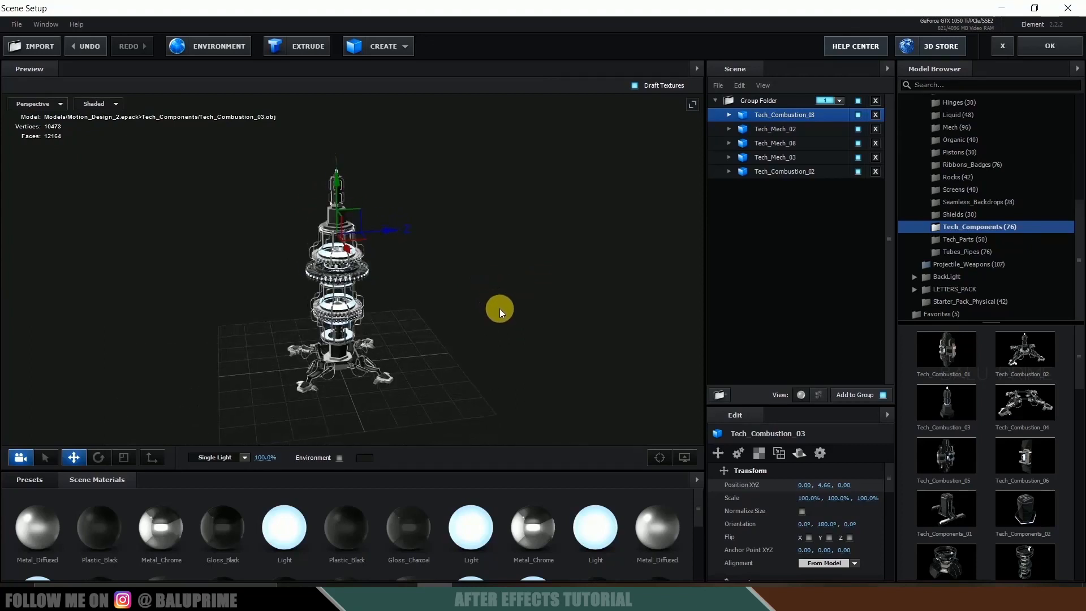
drag(502, 311, 511, 248)
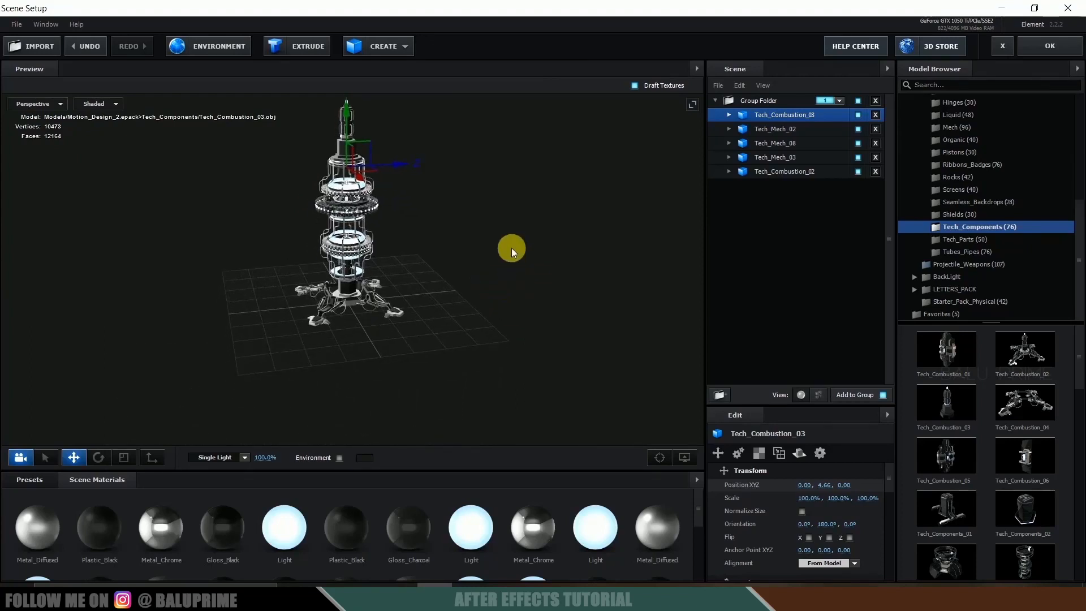
Step: Create a plane primitive and set its XY size to 25 x 25 as the ground under the tower
click(389, 51)
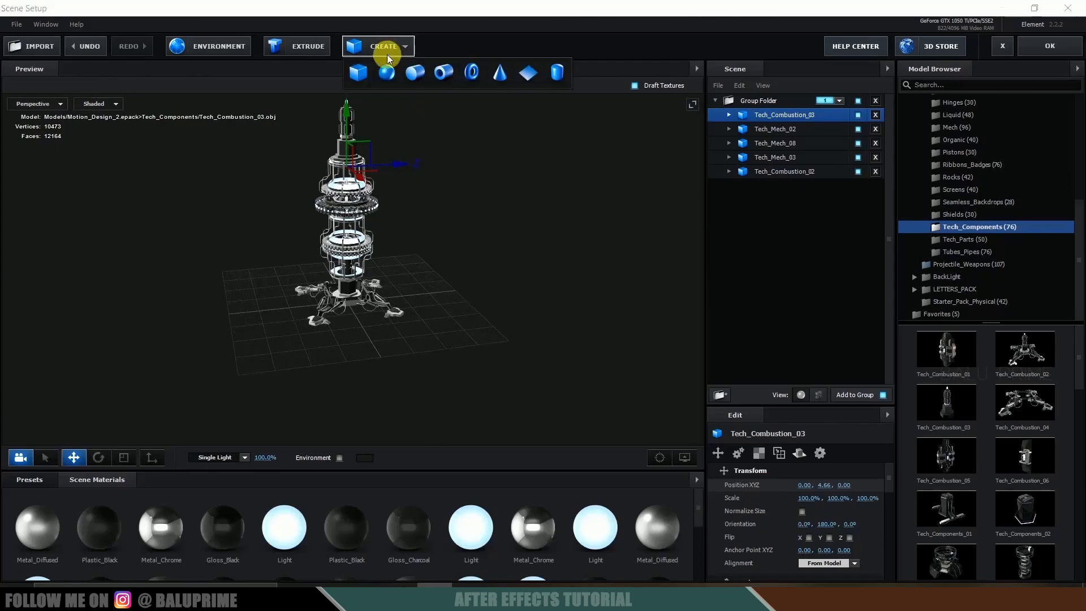
click(525, 76)
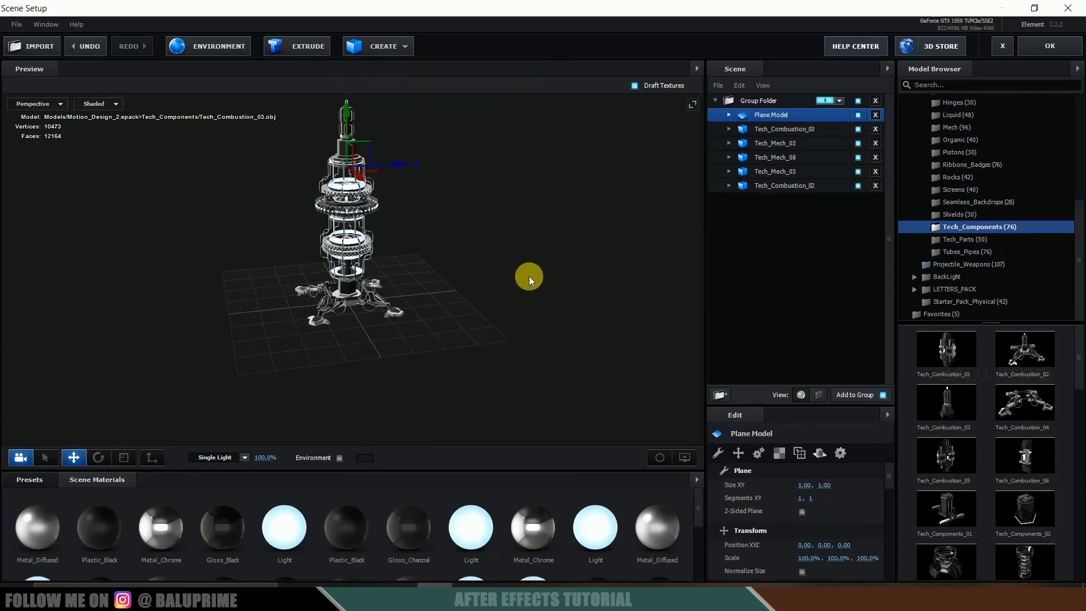
click(806, 486)
text(25)
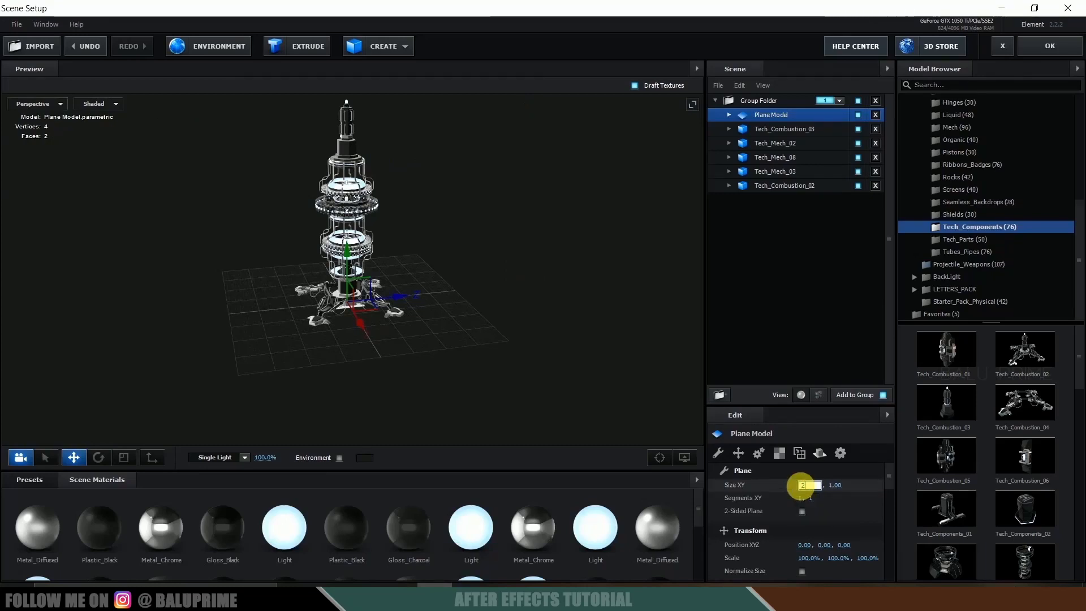
key(Return)
click(827, 486)
text(25)
key(Return)
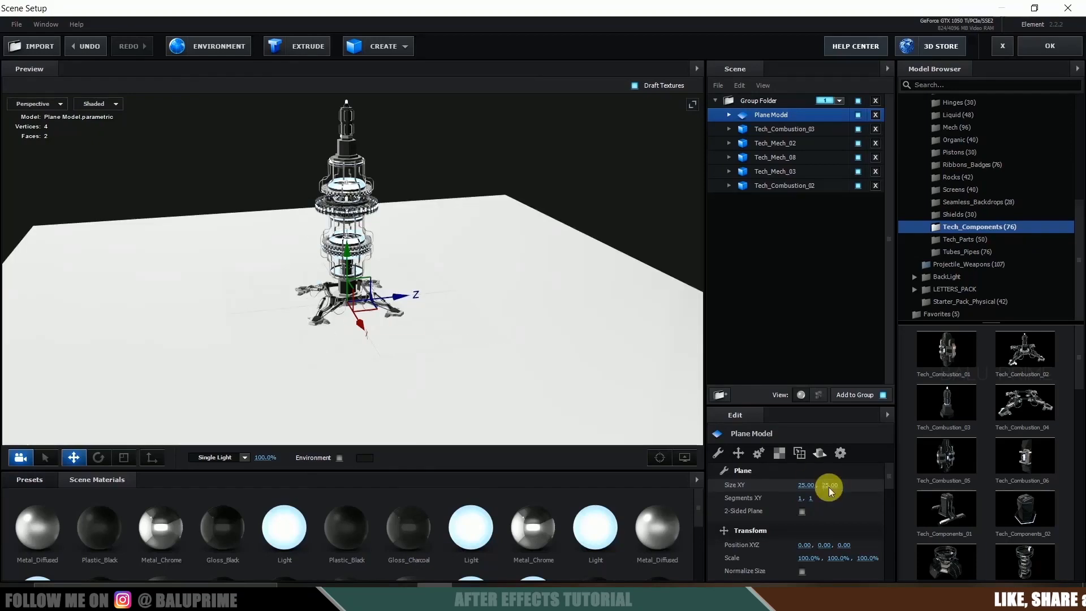
Step: Move the ground plane along Y to 0.01 so it meets the tower's feet
mouse_move(398, 349)
mouse_down()
mouse_move(355, 324)
mouse_move(386, 334)
mouse_up()
scroll(386, 334, up, 5)
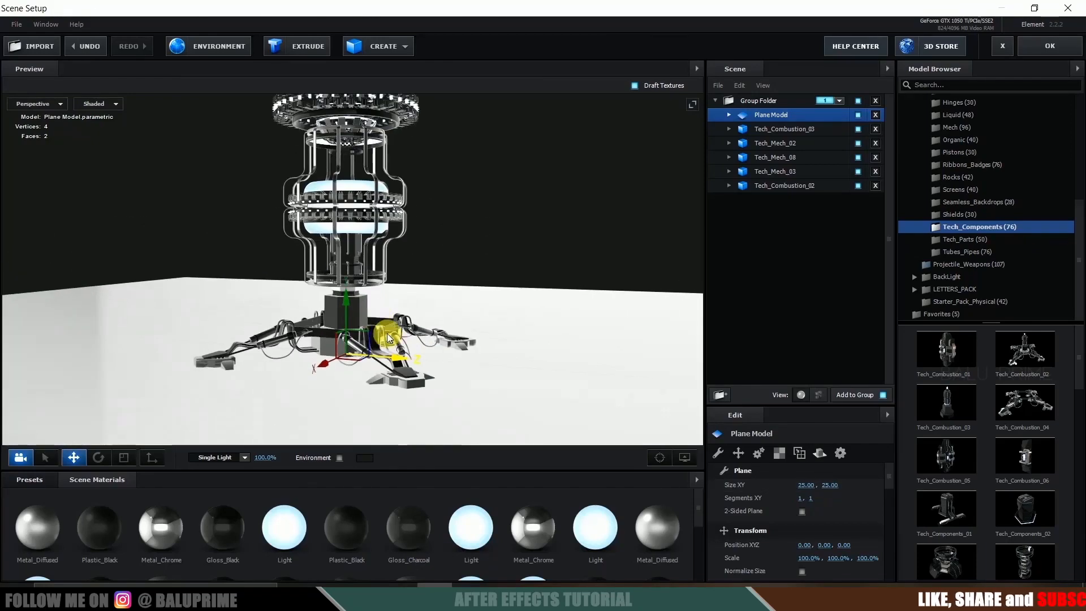
drag(345, 296, 340, 296)
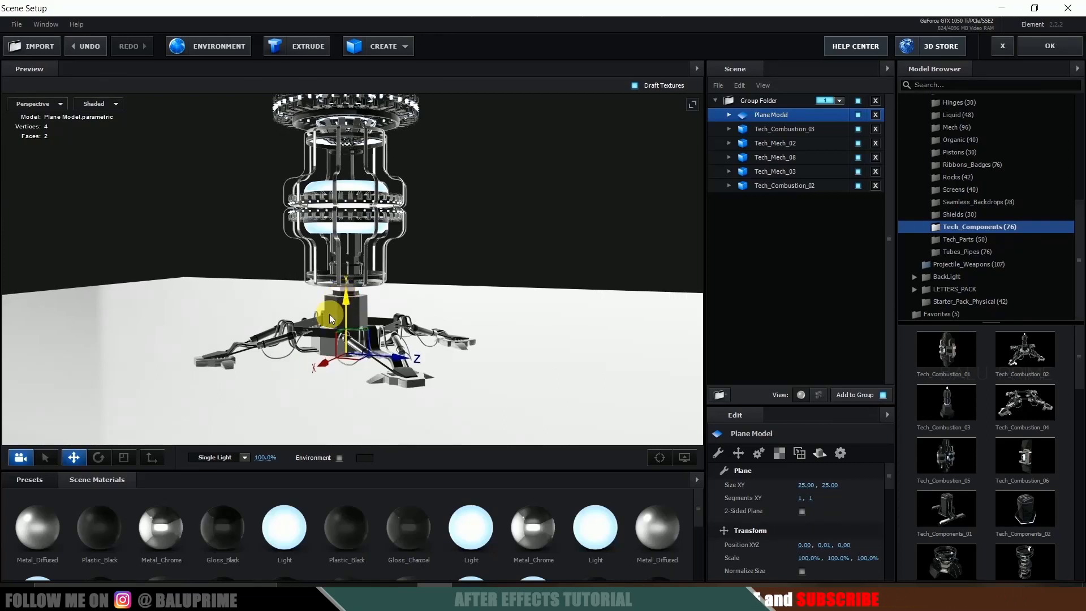
Step: Apply the Matte_Shadow material from the Physical presets to the ground plane
click(22, 485)
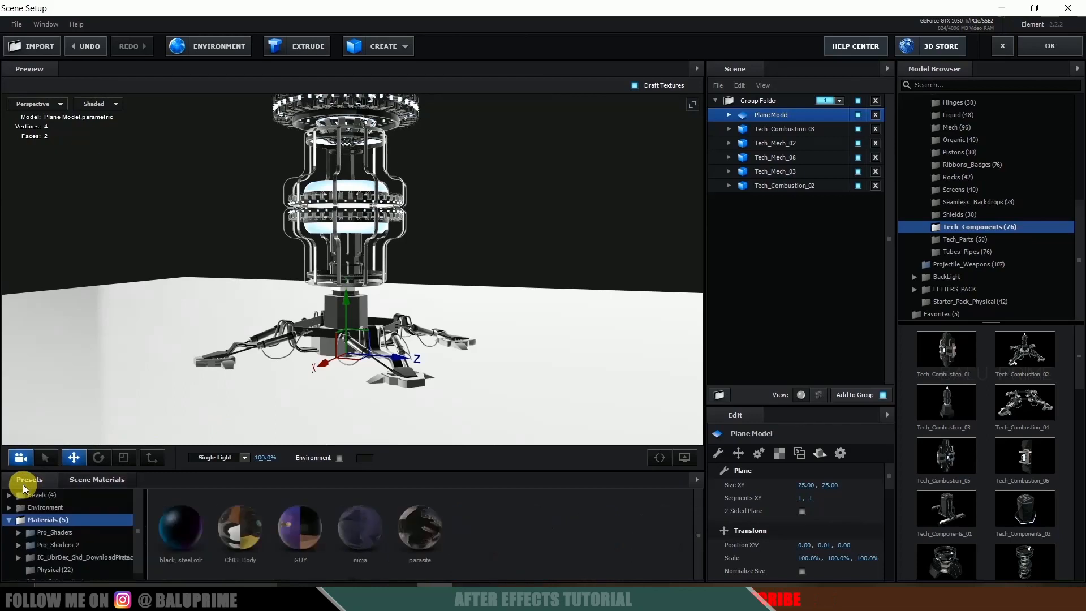
scroll(84, 523, down, 1)
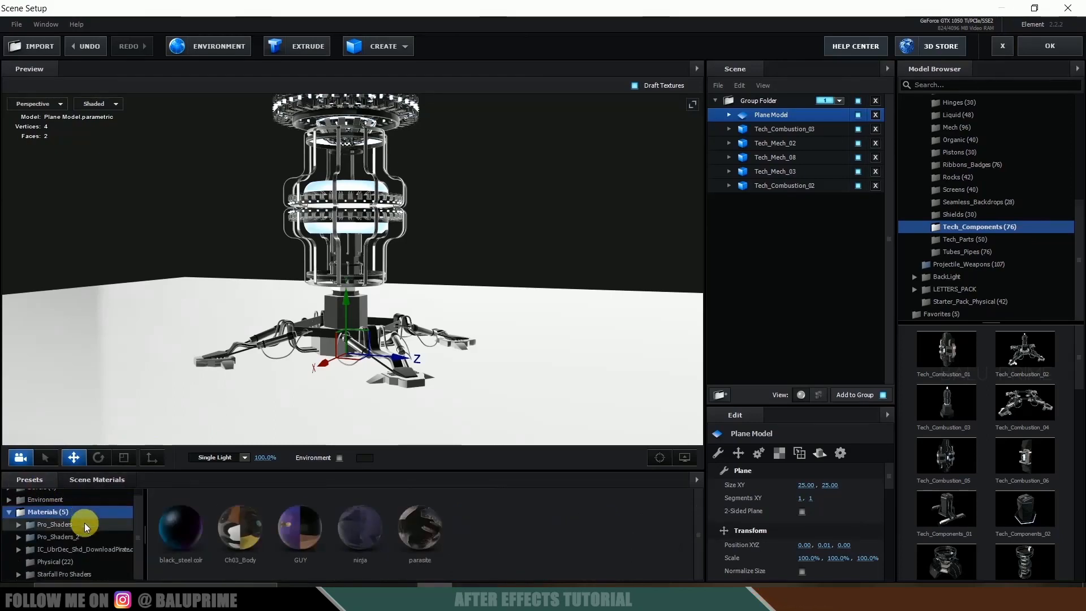
click(56, 562)
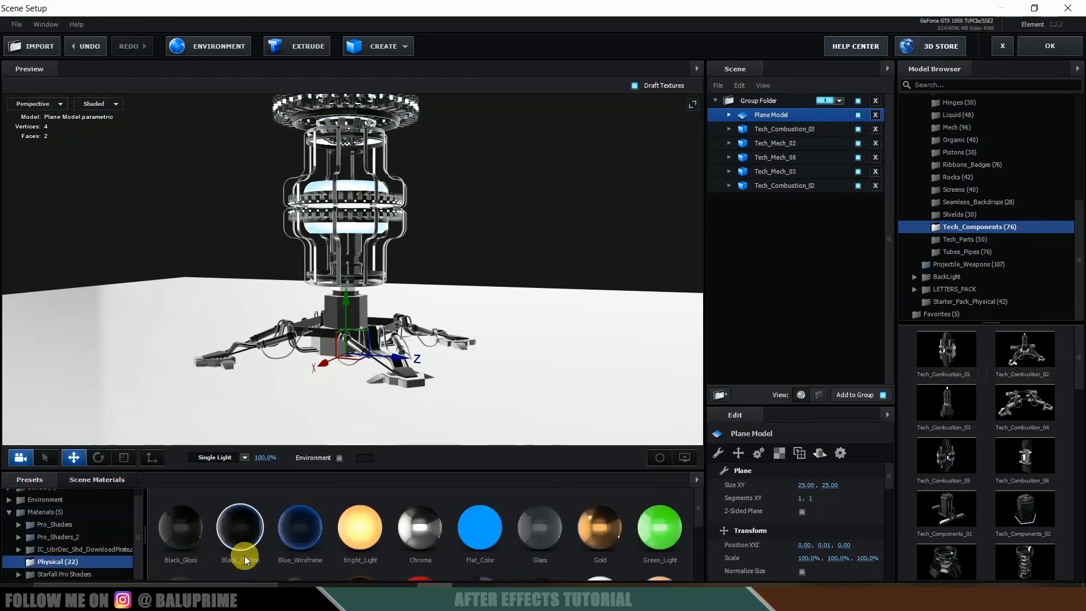
drag(242, 521, 769, 118)
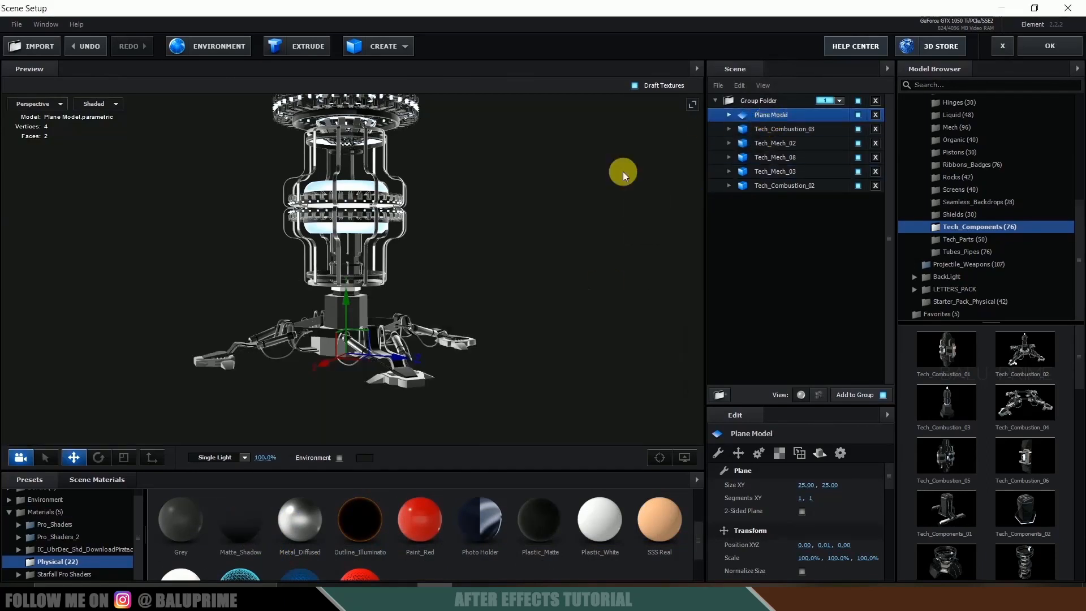
Step: Accept the tower scene in Scene Setup and create a group null for Group 1 of the Element effect
drag(576, 297, 567, 276)
click(1051, 44)
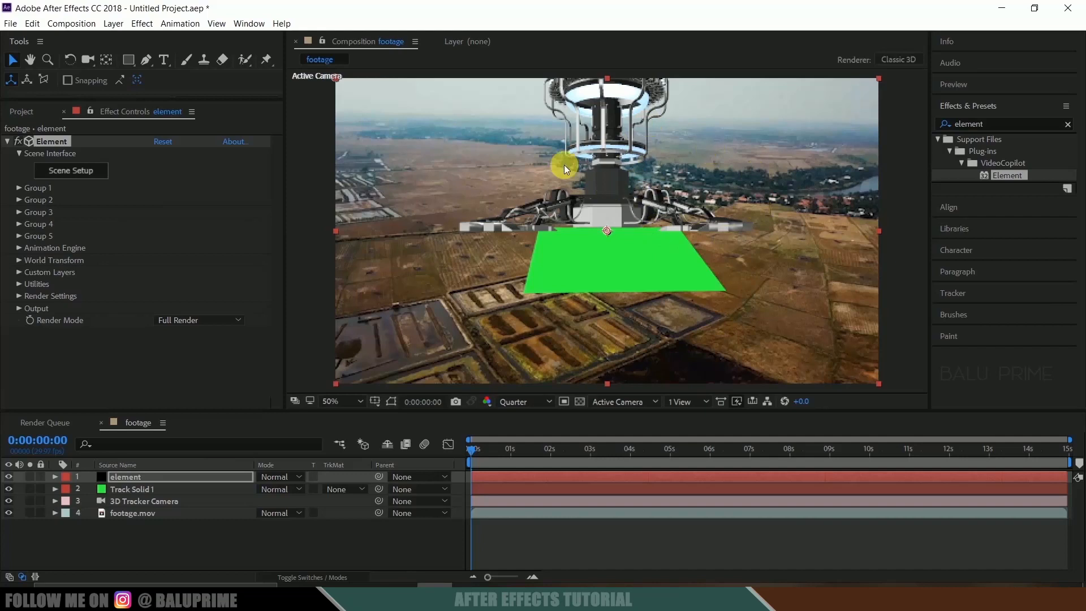
click(18, 187)
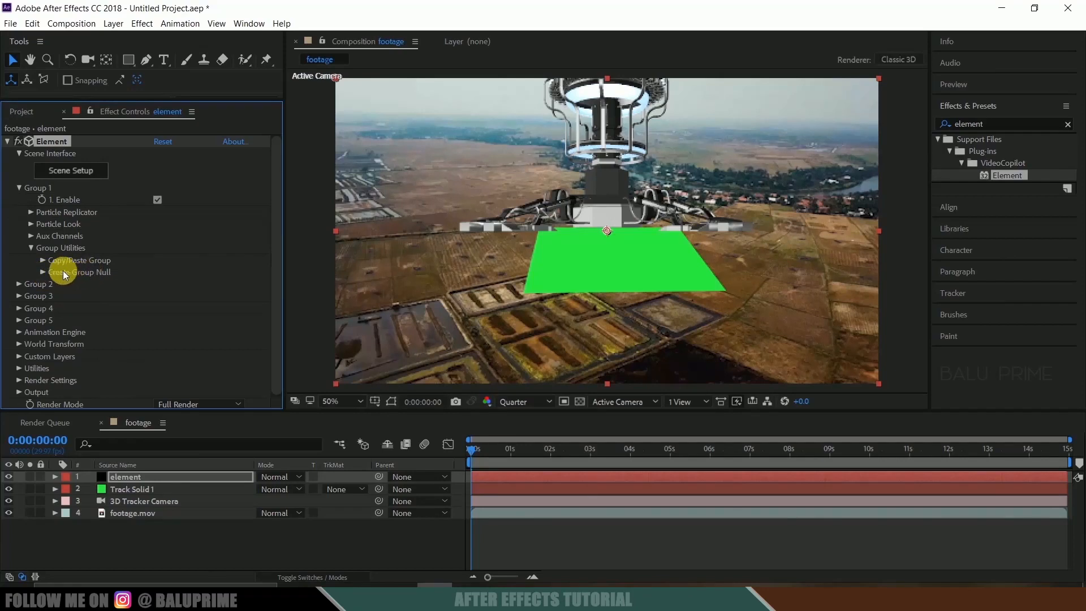
click(42, 272)
click(91, 290)
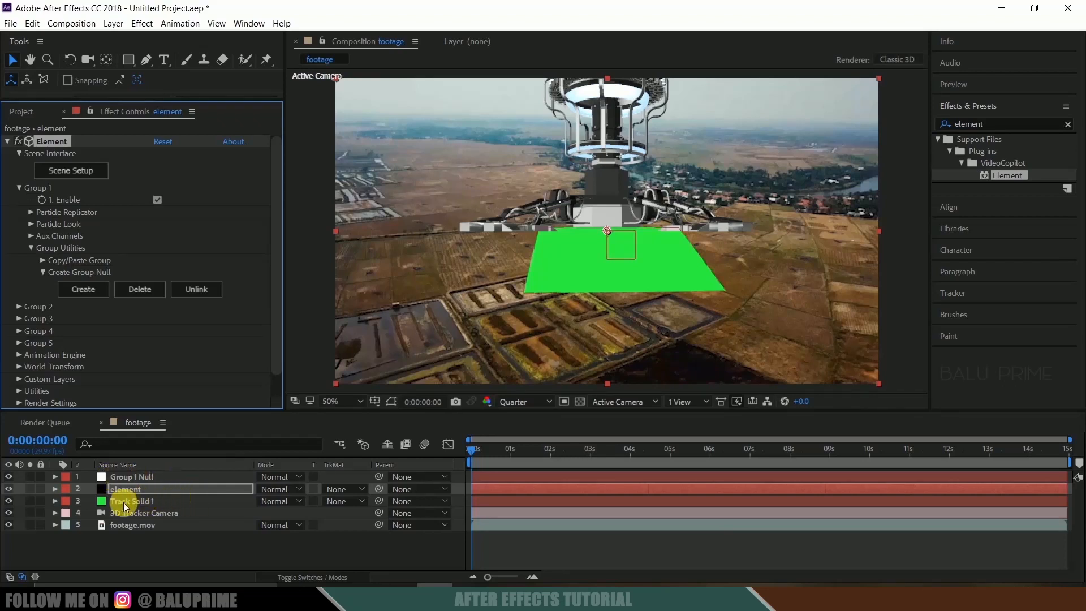
Step: Copy the Position of Track Solid 1 and paste it onto the Position of Group 1 Null
click(120, 501)
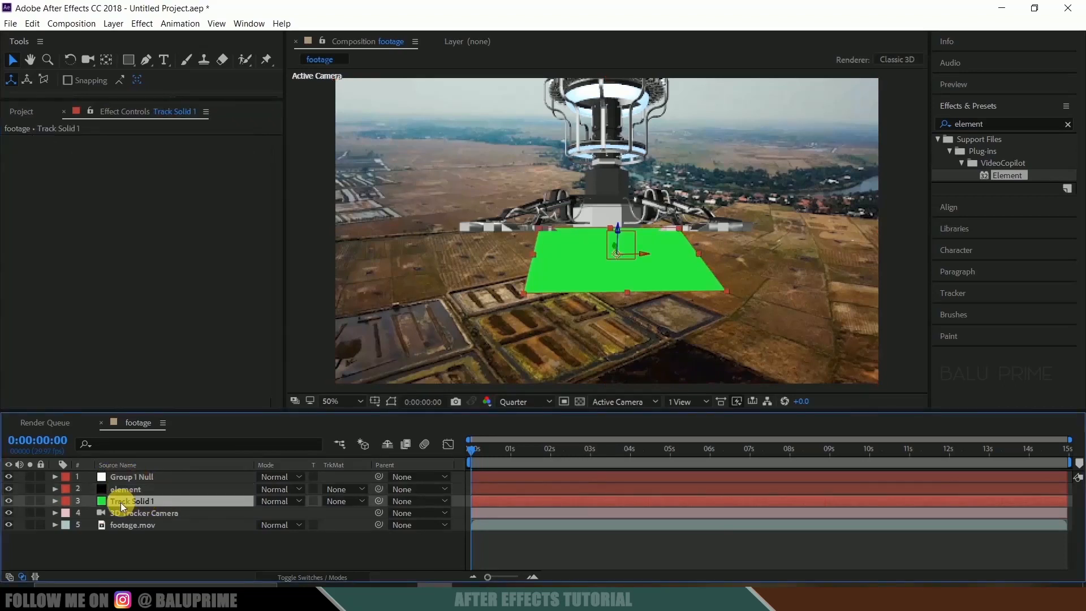
key(p)
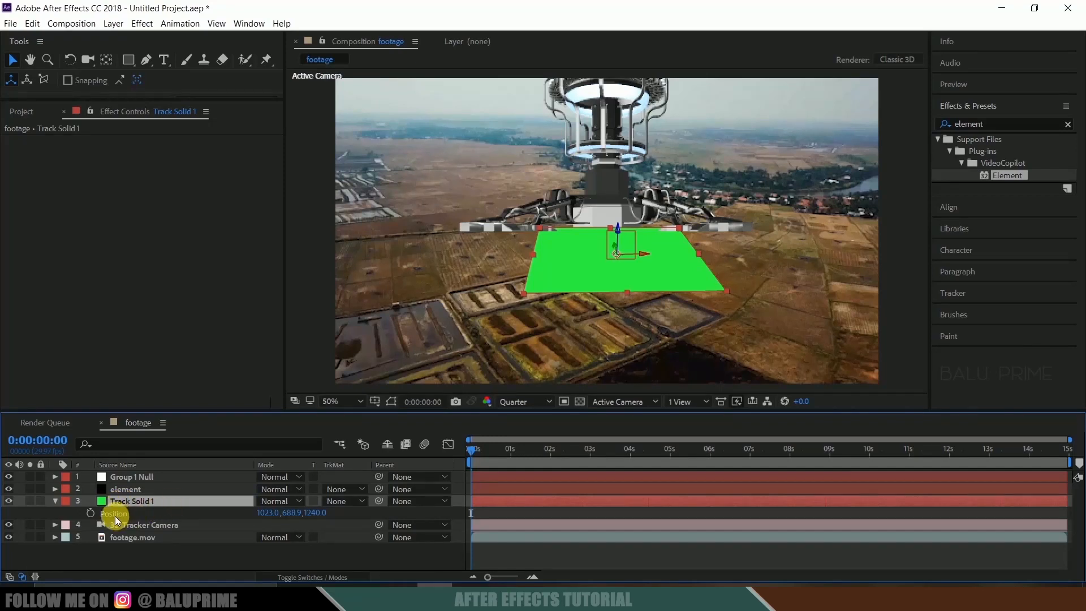
key(Return)
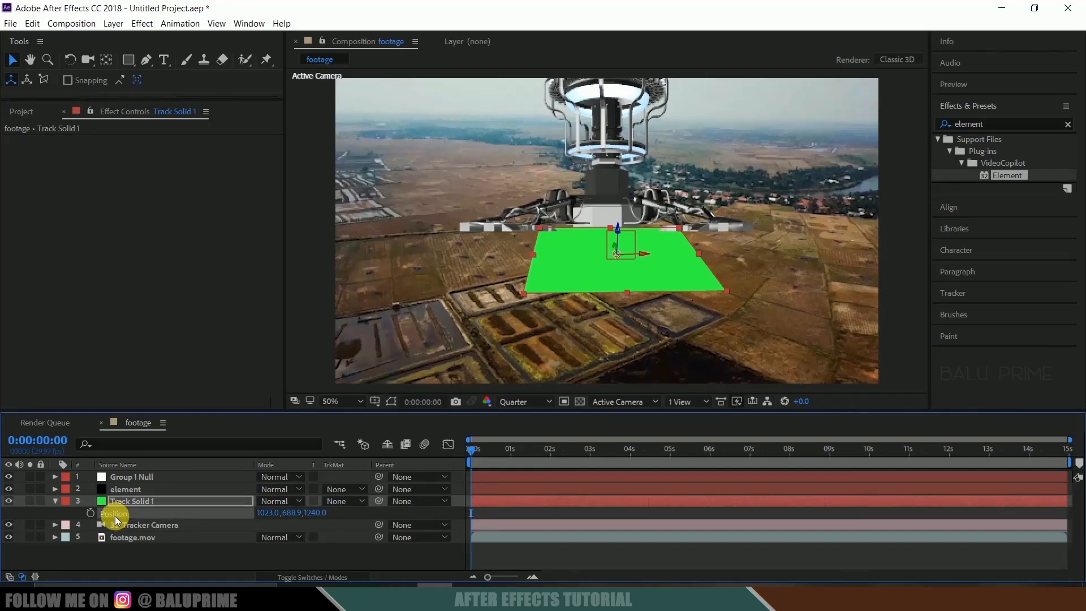
click(32, 23)
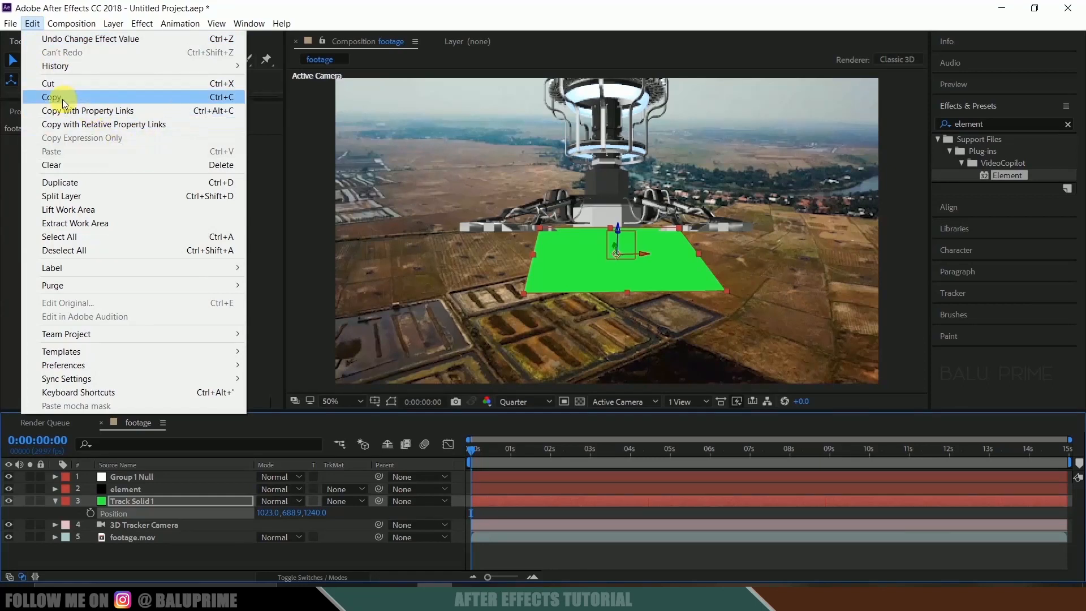
click(107, 96)
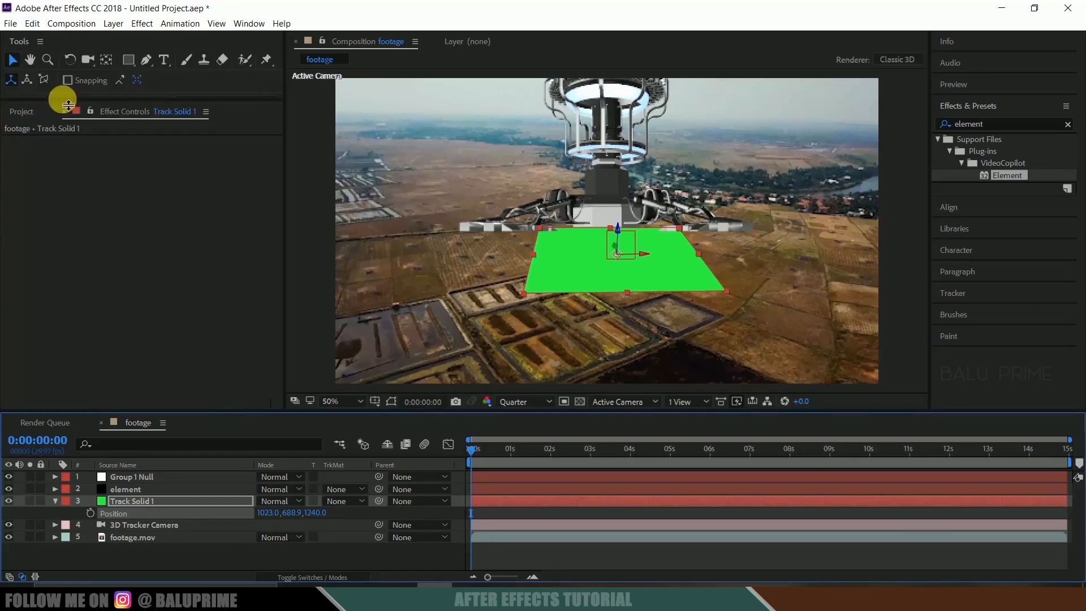
click(122, 478)
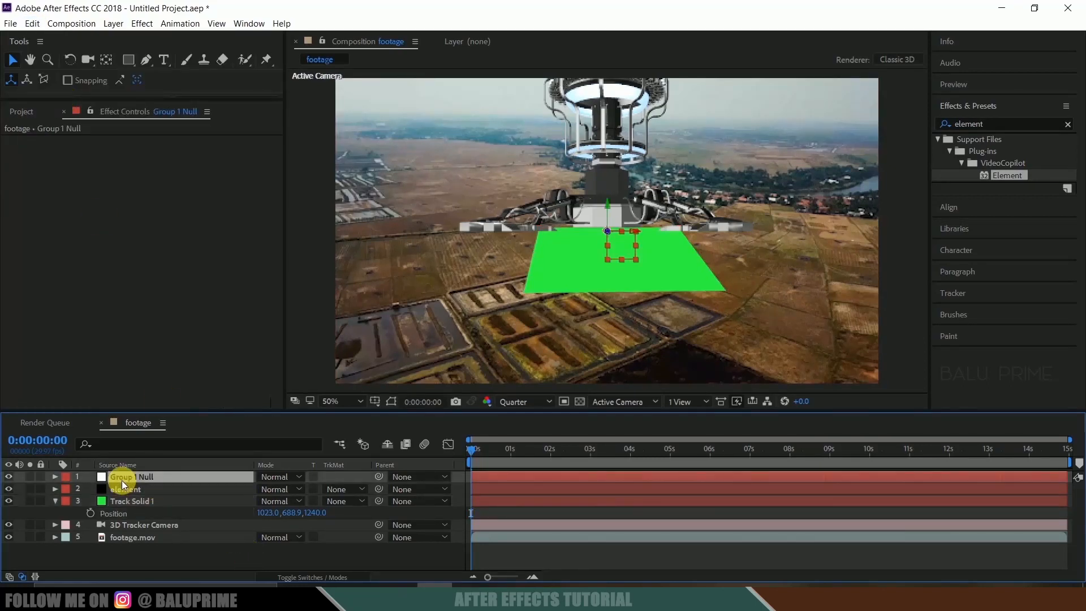
key(p)
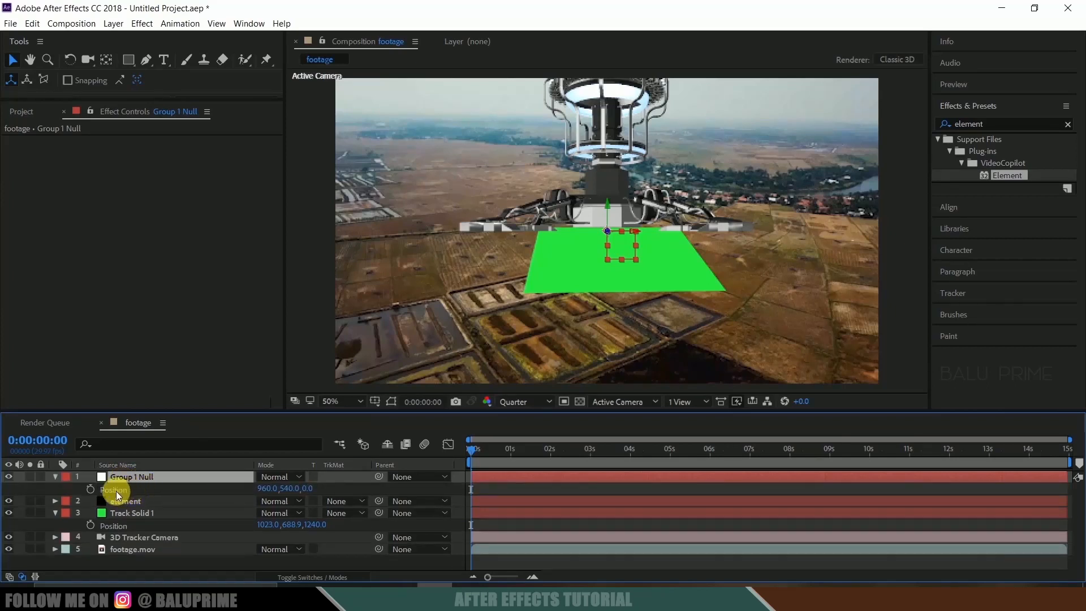
click(116, 491)
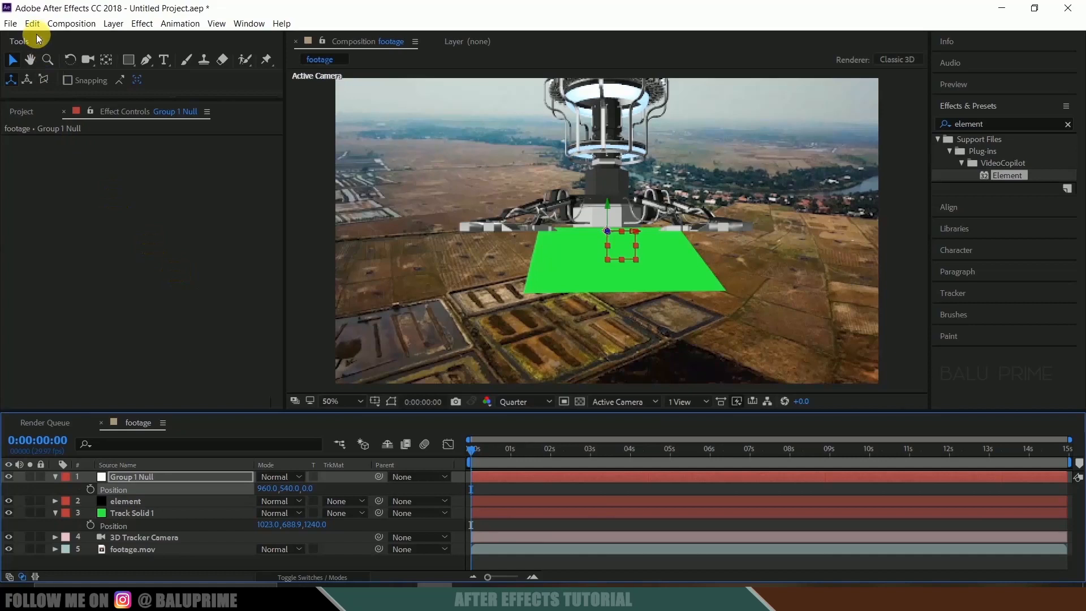
click(32, 24)
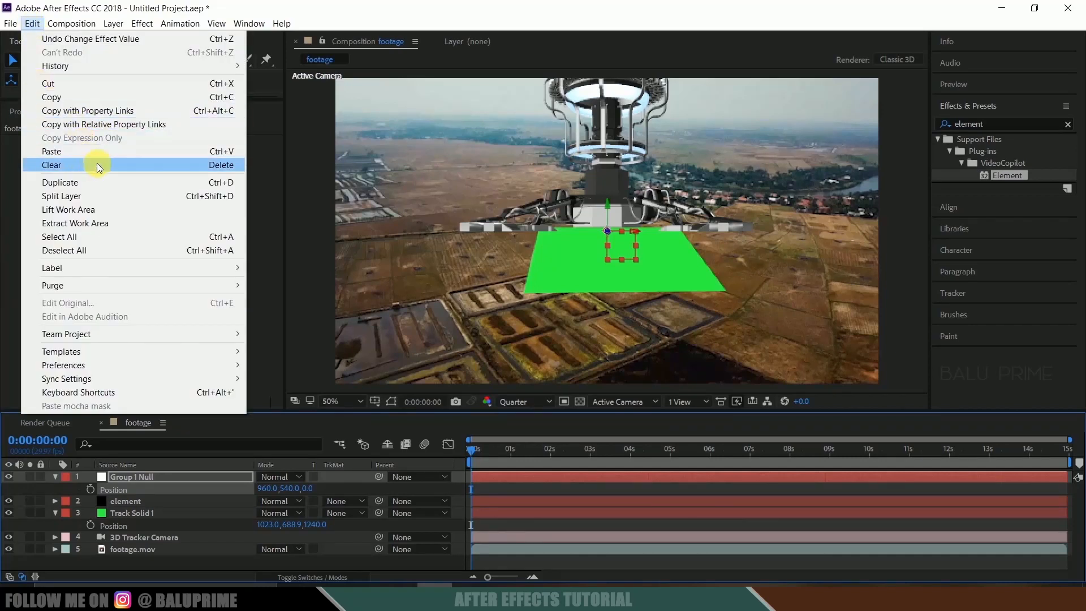
click(72, 152)
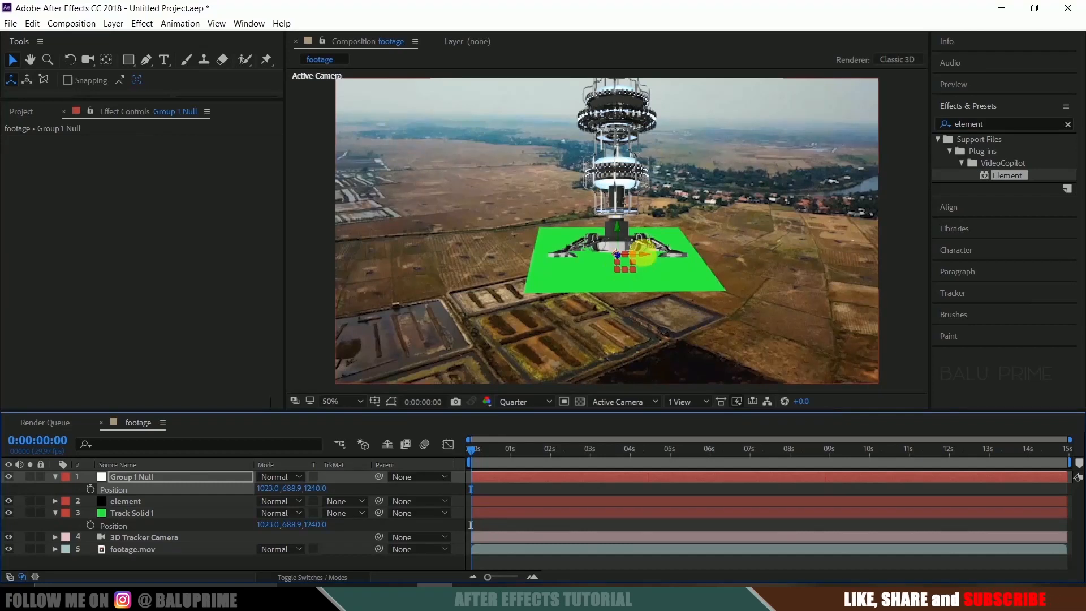
Step: Set Group 1's X Rotation Particle on the element layer to 20° to align the tower with the tracked ground
click(131, 503)
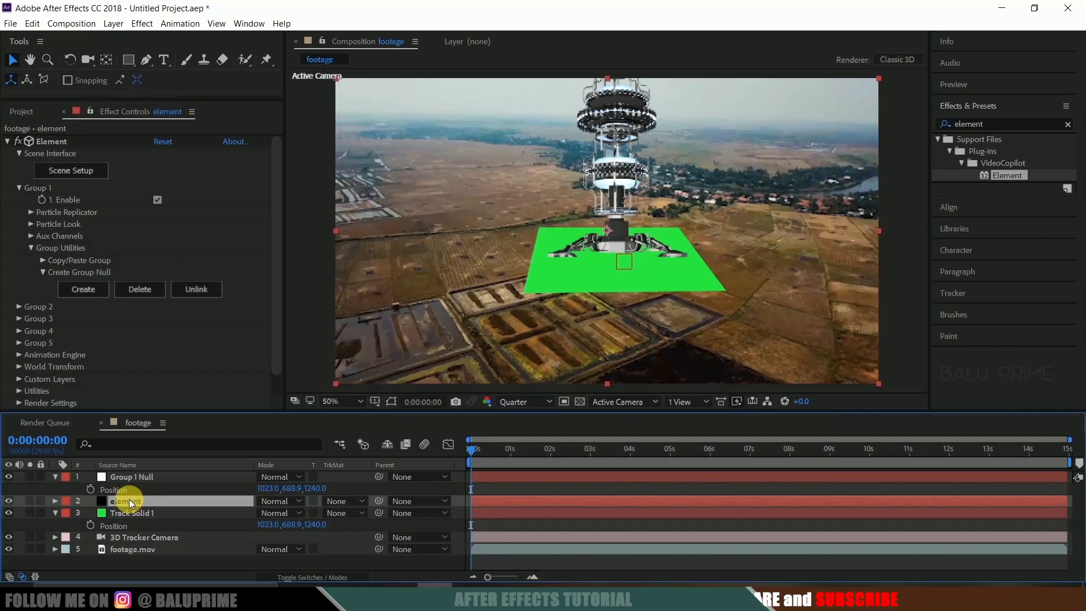
click(30, 224)
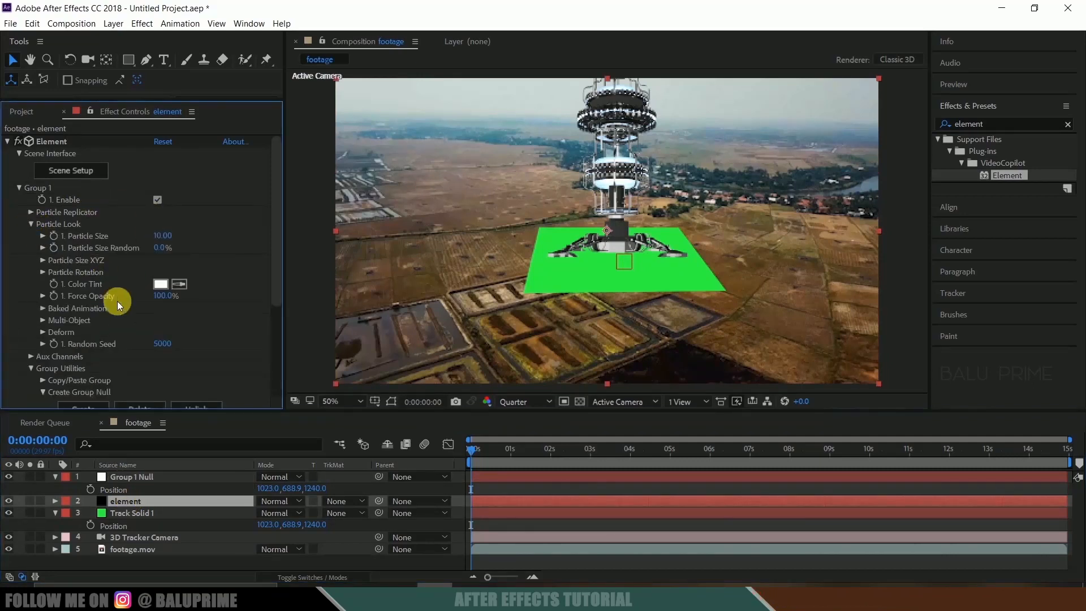
scroll(116, 303, down, 1)
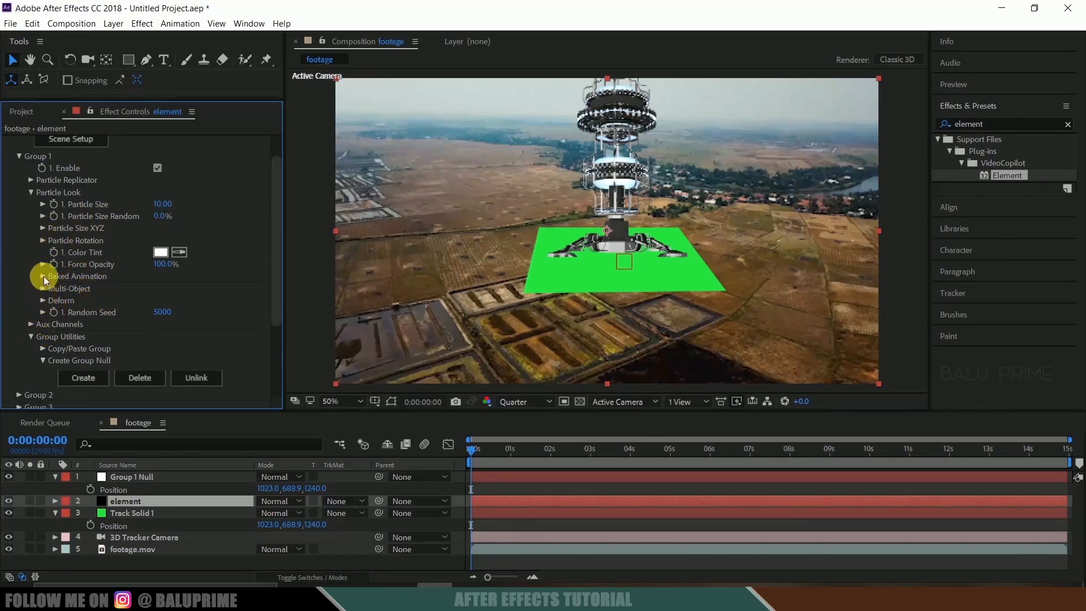
click(43, 241)
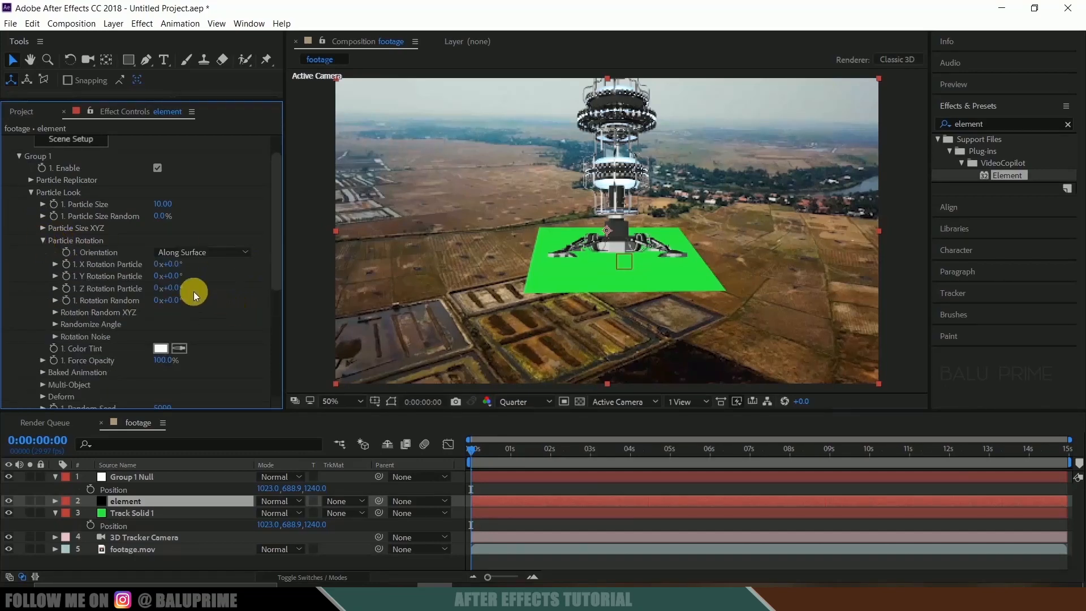
drag(170, 264, 196, 269)
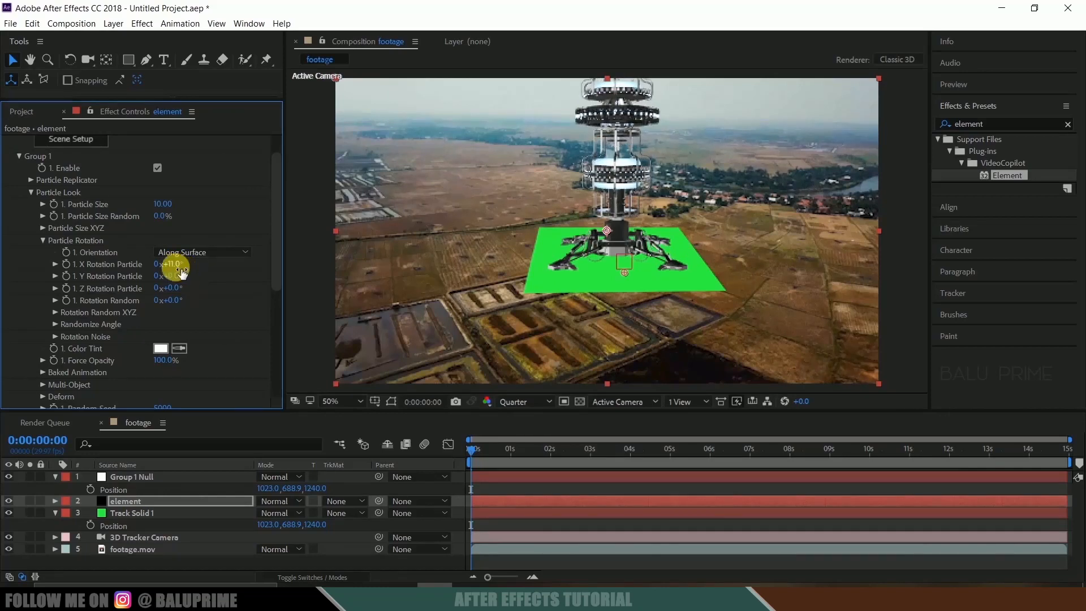
click(173, 266)
text(20)
key(Return)
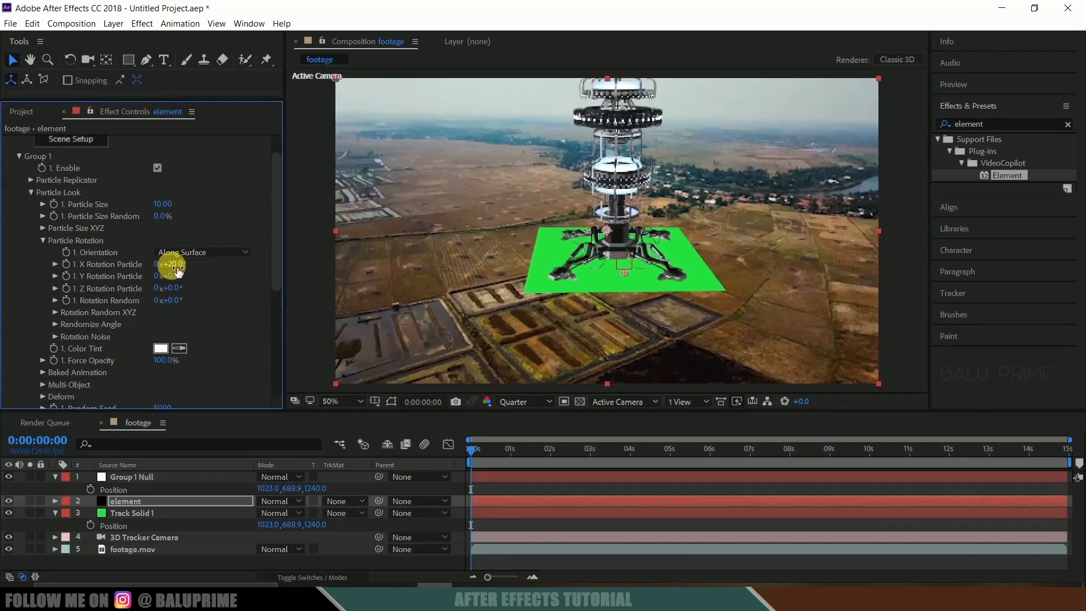
Step: Try an X Rotation Particle of 18° for Group 1, then set it back to 20°
click(172, 266)
text(18)
key(Return)
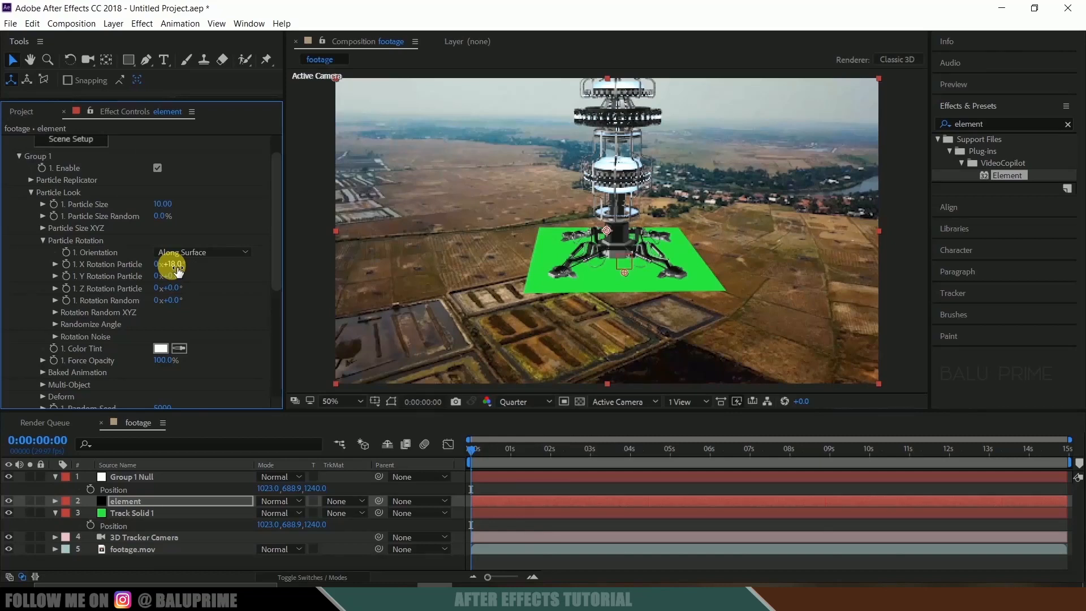
text(20)
click(177, 270)
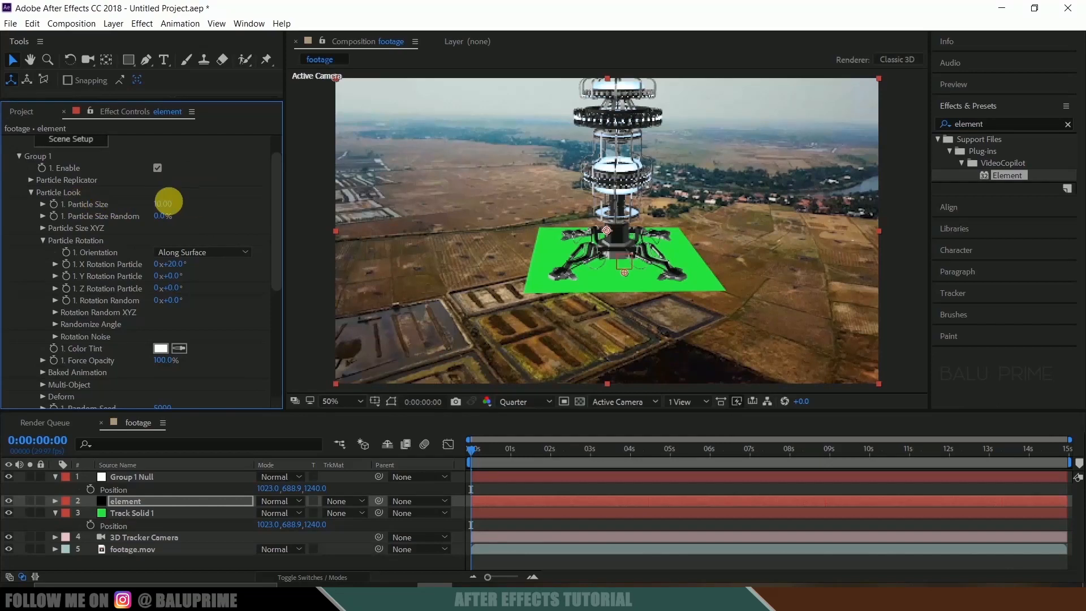
Step: Set Group 1's Particle Size to 8 to make the tower smaller
click(163, 204)
text(8)
click(169, 208)
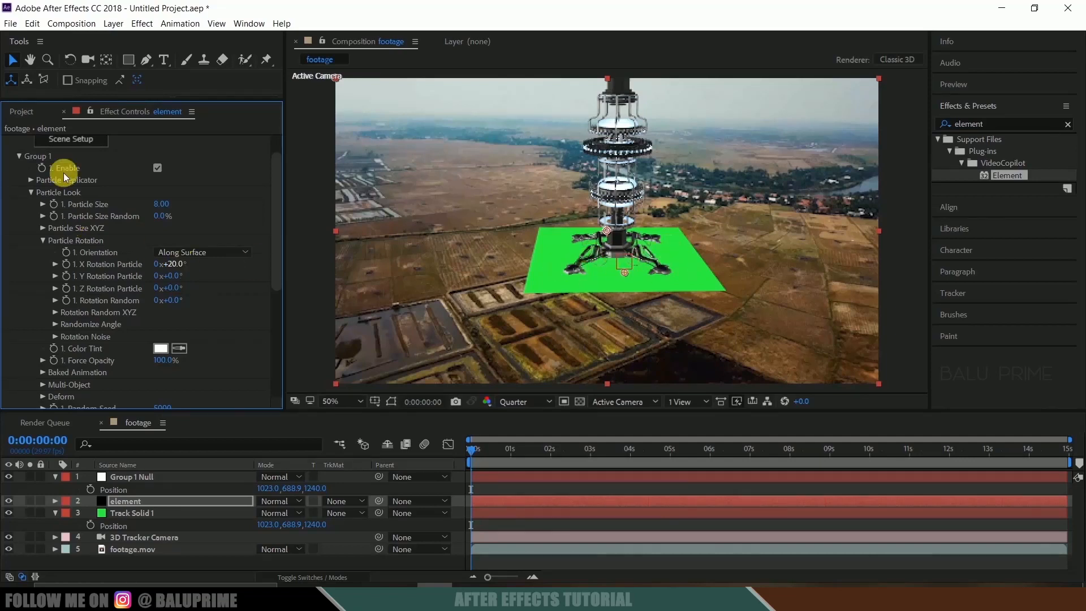
Step: Reopen Scene Setup, scale the Tech_Combustion_02 legs uniformly to 143.5%, and accept the scene
click(90, 138)
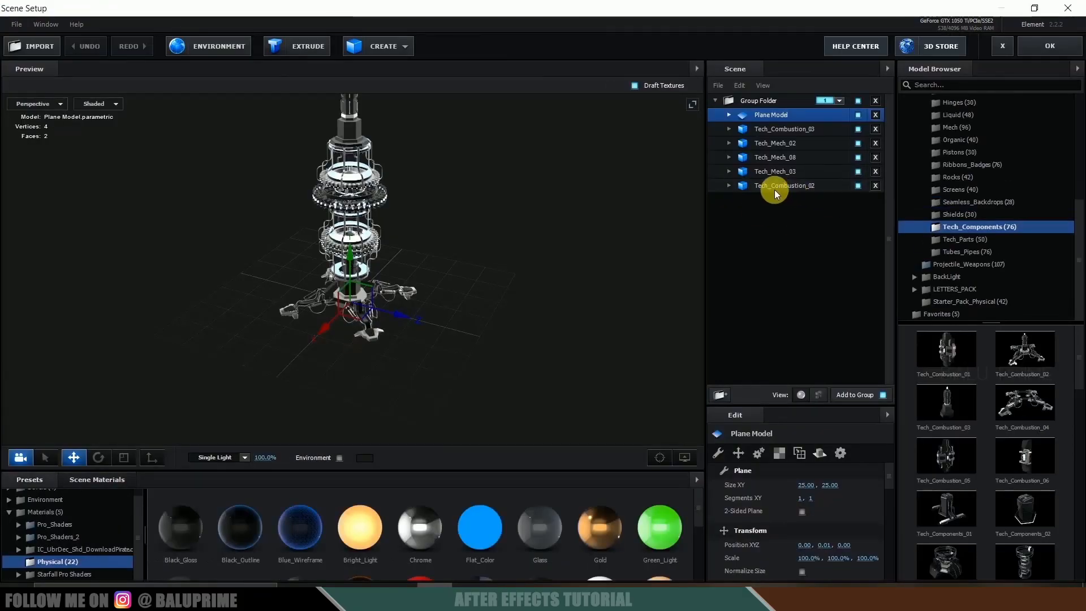
click(775, 188)
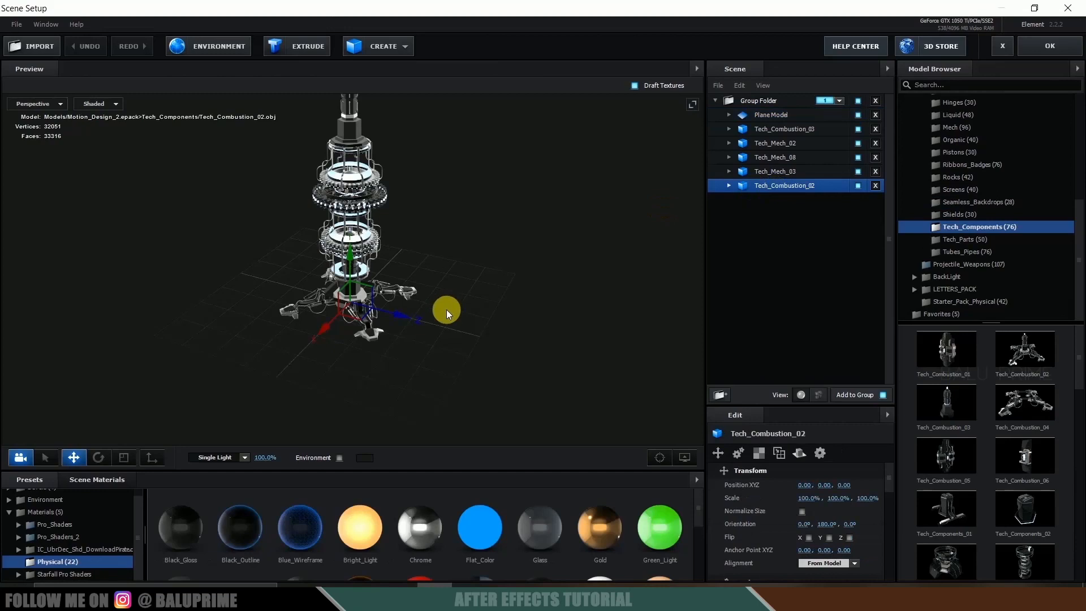
click(858, 185)
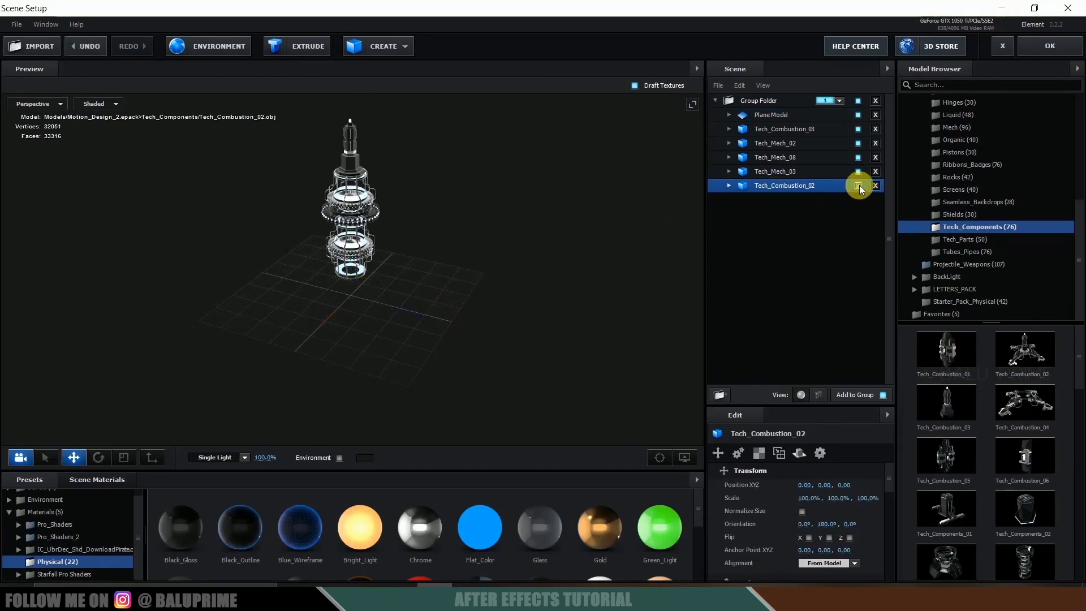
click(858, 186)
scroll(559, 306, up, 3)
drag(815, 497, 870, 510)
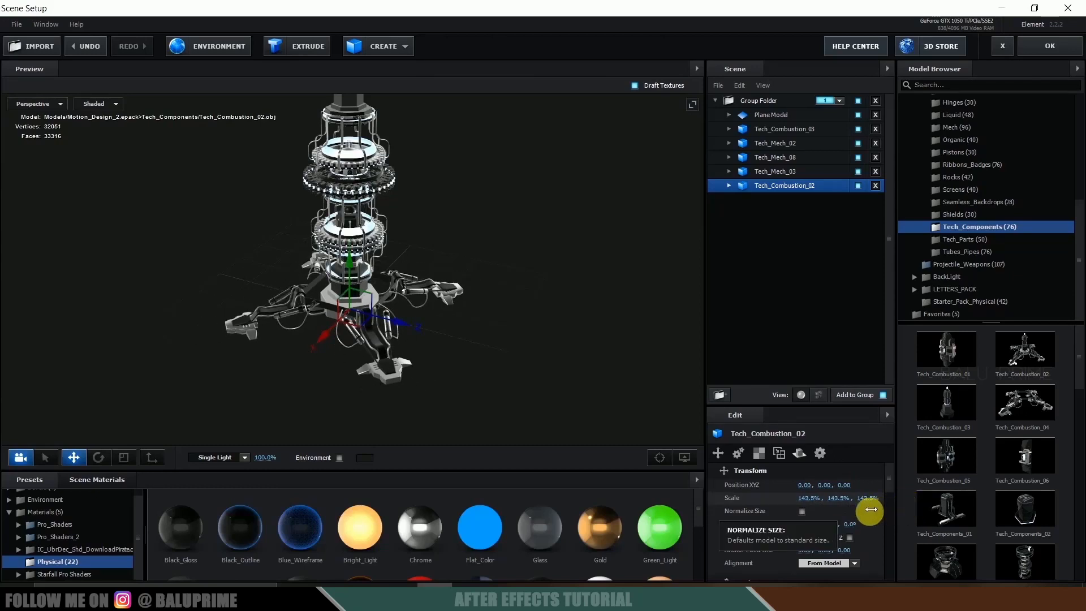
mouse_move(534, 325)
mouse_down()
mouse_move(499, 294)
mouse_move(537, 325)
mouse_up()
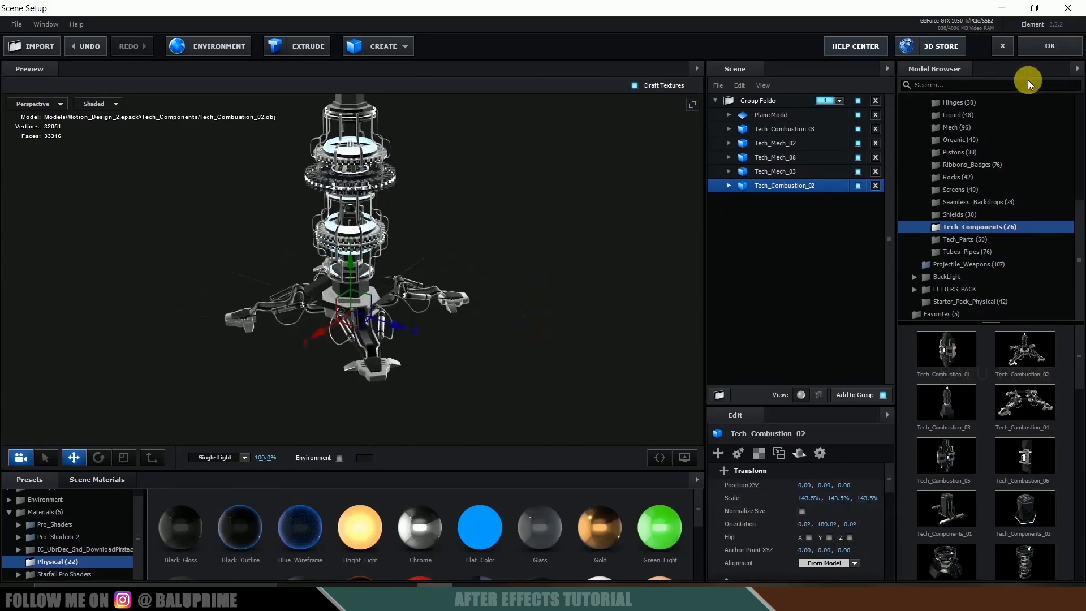
click(1050, 46)
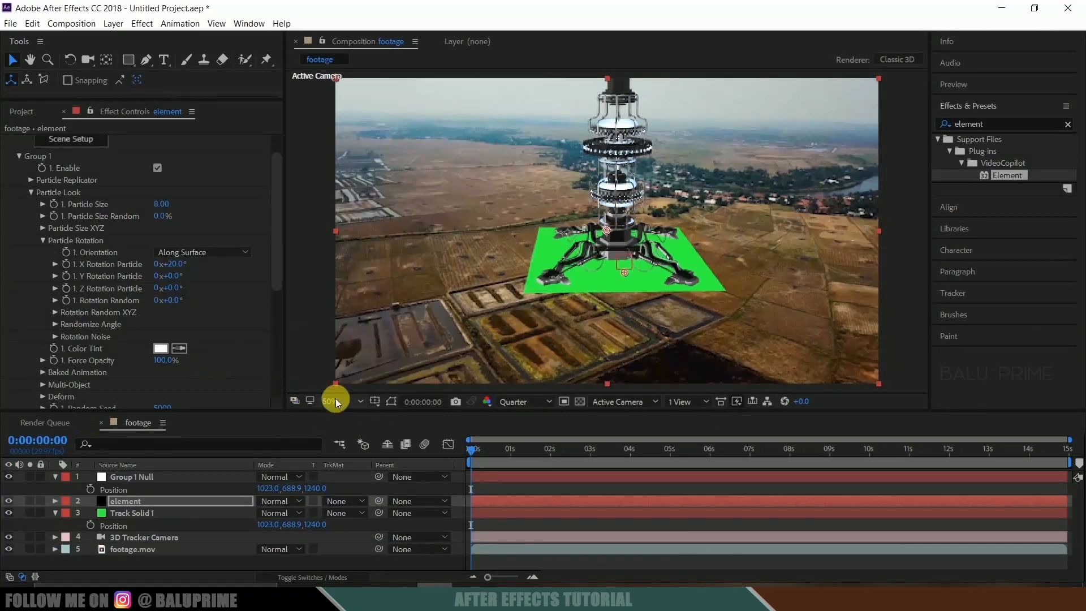
Step: Hide the green Track Solid 1 layer in the composition
click(127, 514)
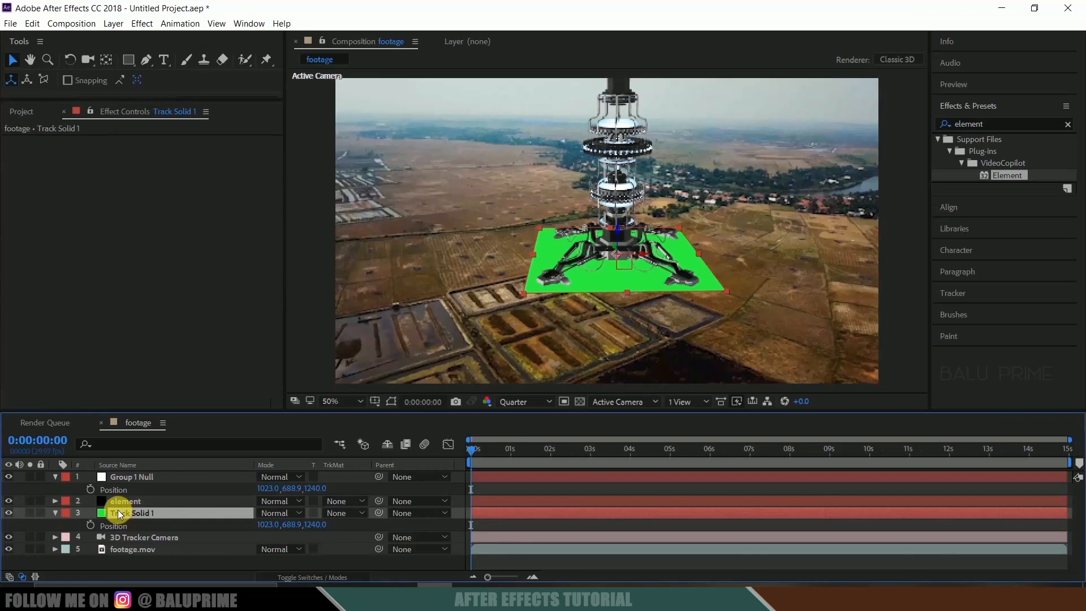
click(10, 513)
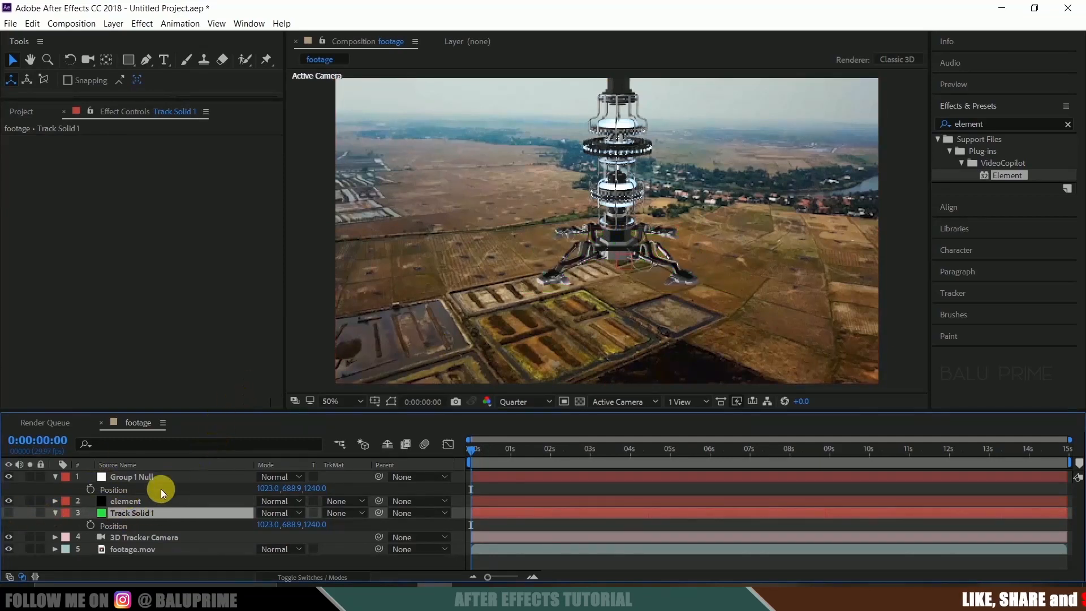
Step: Enable Ambient Occlusion in the Element render settings of the element layer
click(129, 502)
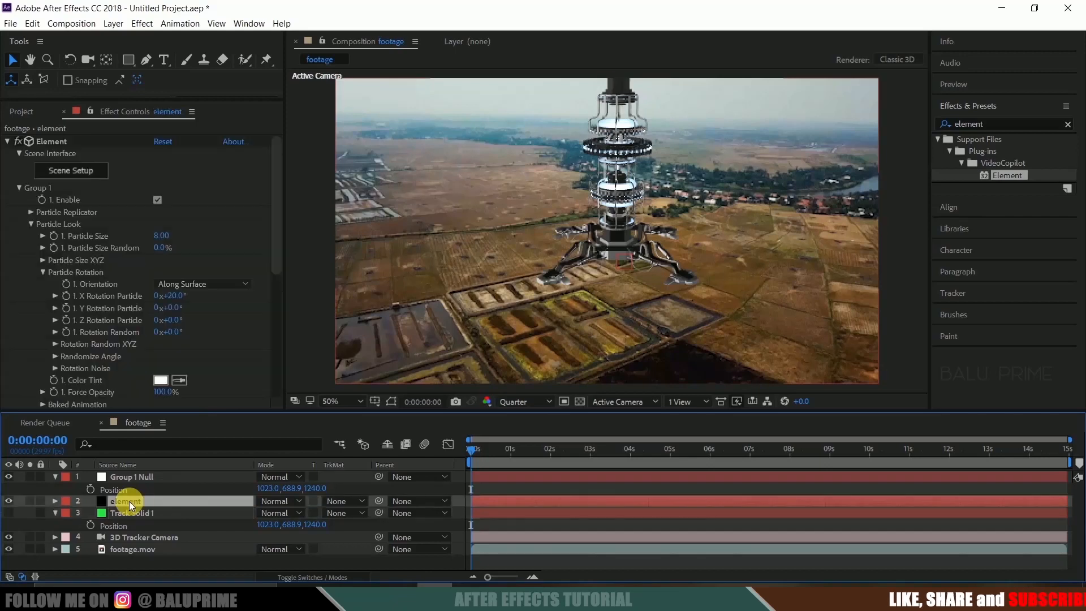
scroll(217, 295, down, 5)
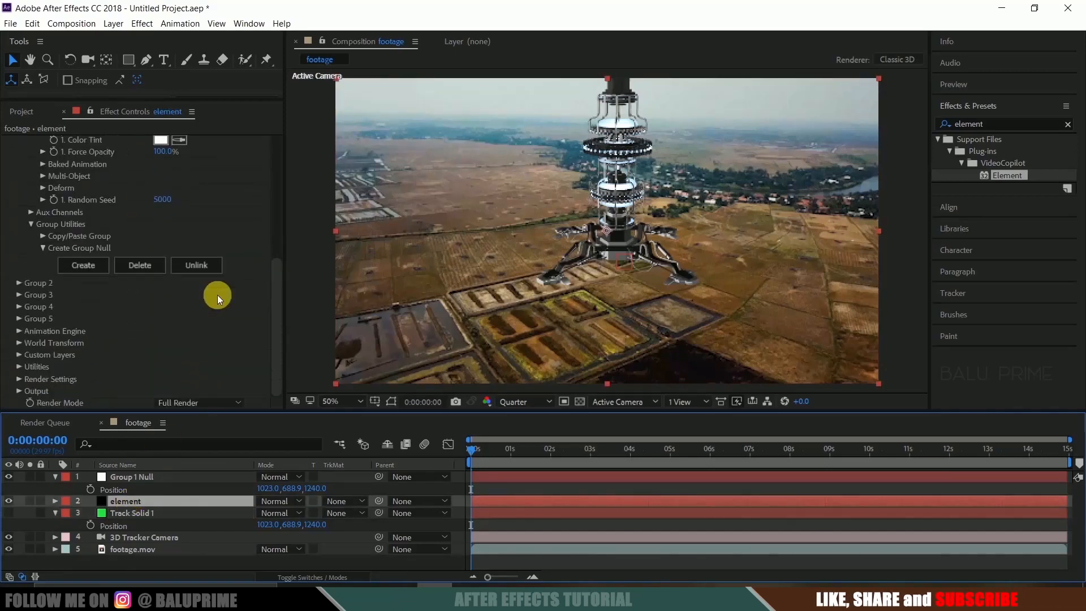
click(19, 378)
scroll(23, 373, down, 3)
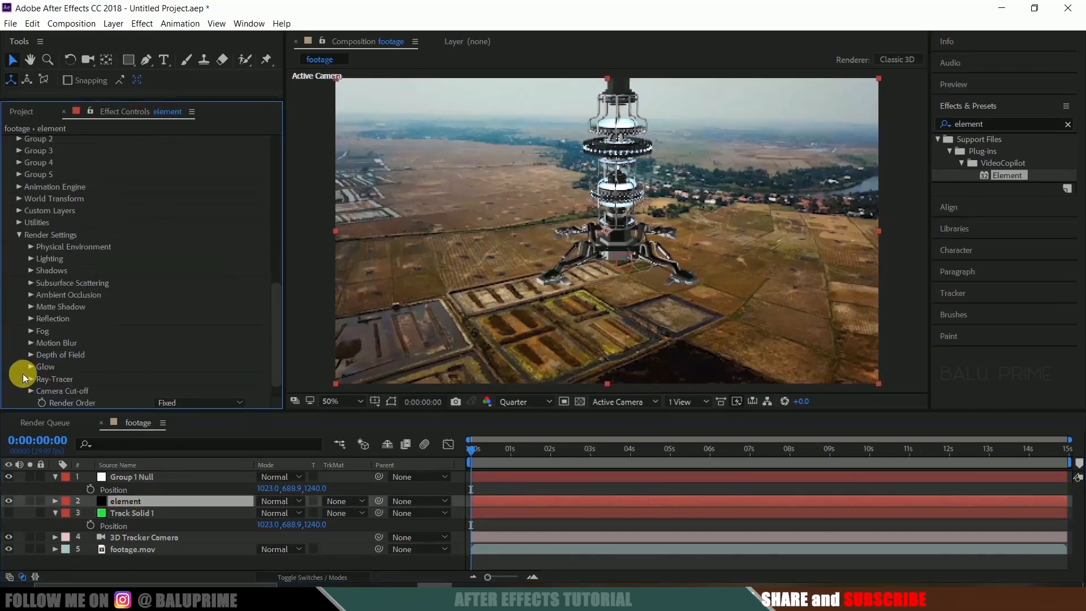
click(31, 297)
scroll(29, 294, down, 2)
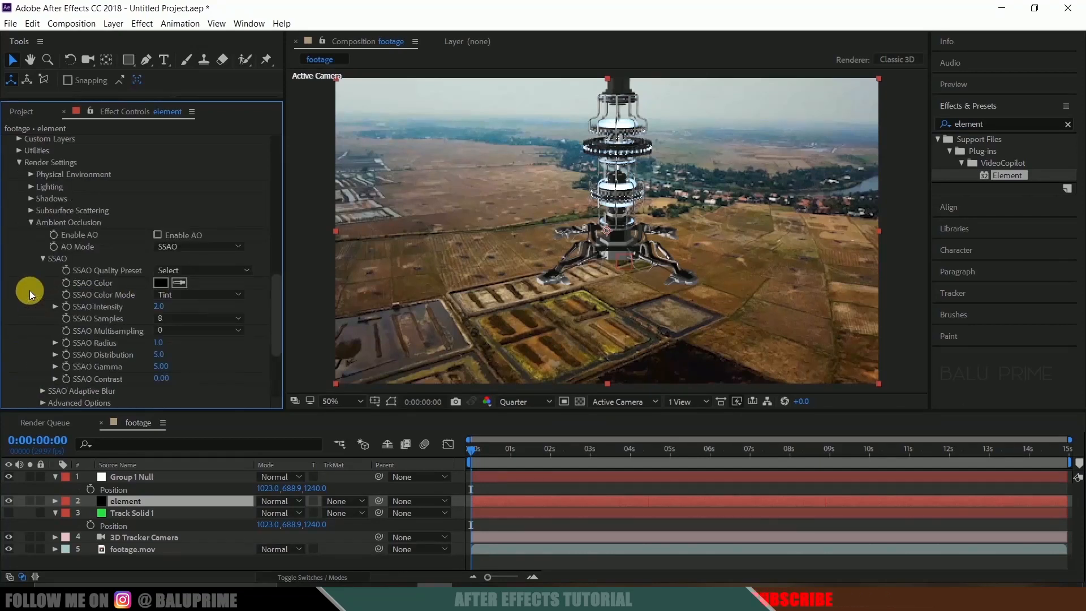
click(157, 234)
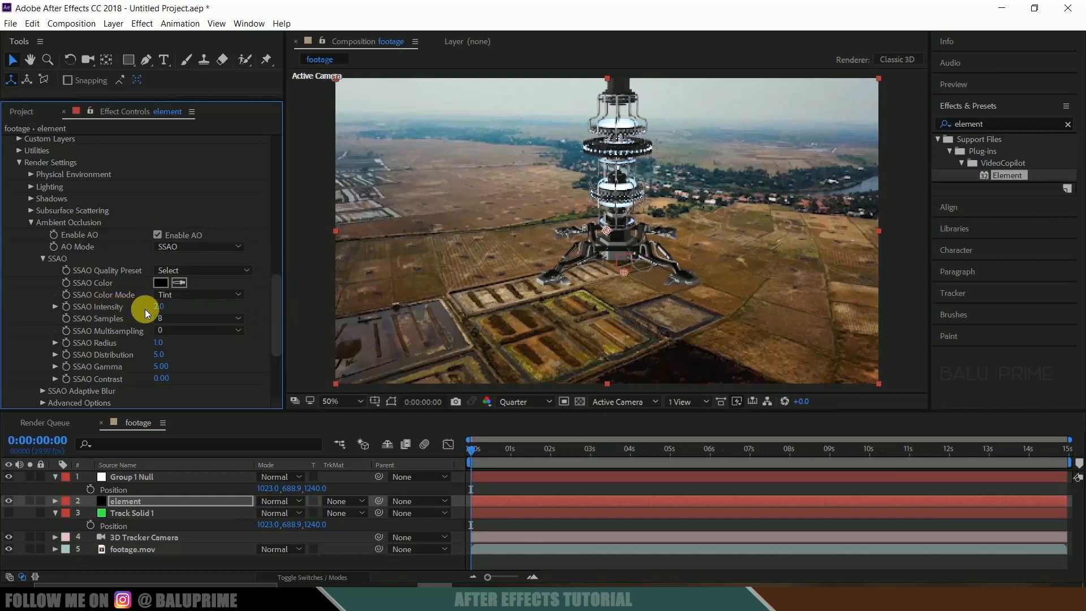
Step: Set the ambient occlusion's SSAO Intensity to 12 and SSAO Samples to 32, and preview the shot
text(25)
click(202, 307)
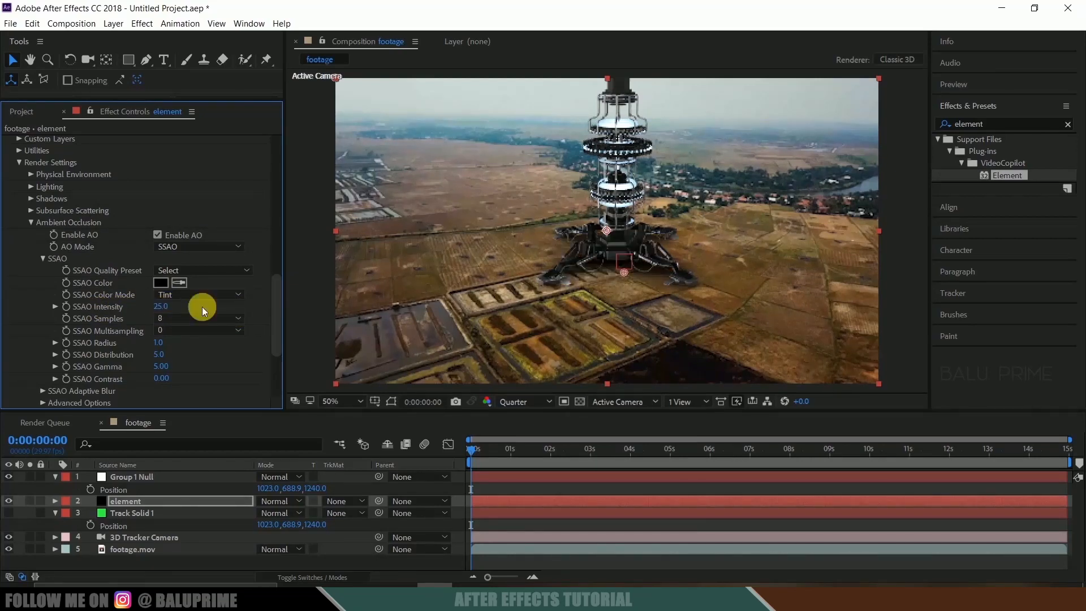
click(161, 306)
click(164, 306)
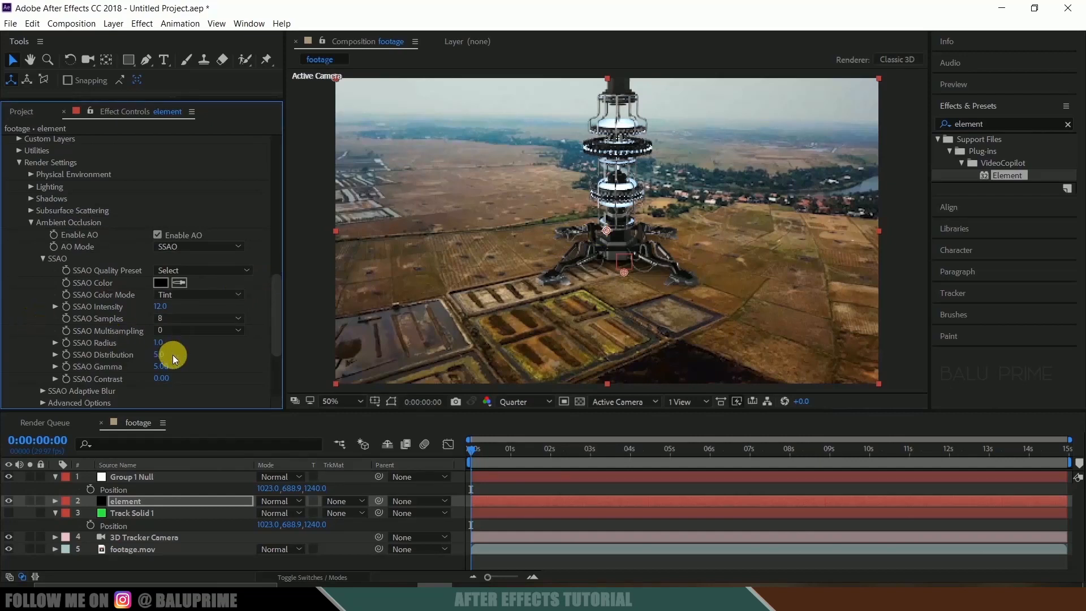
click(167, 322)
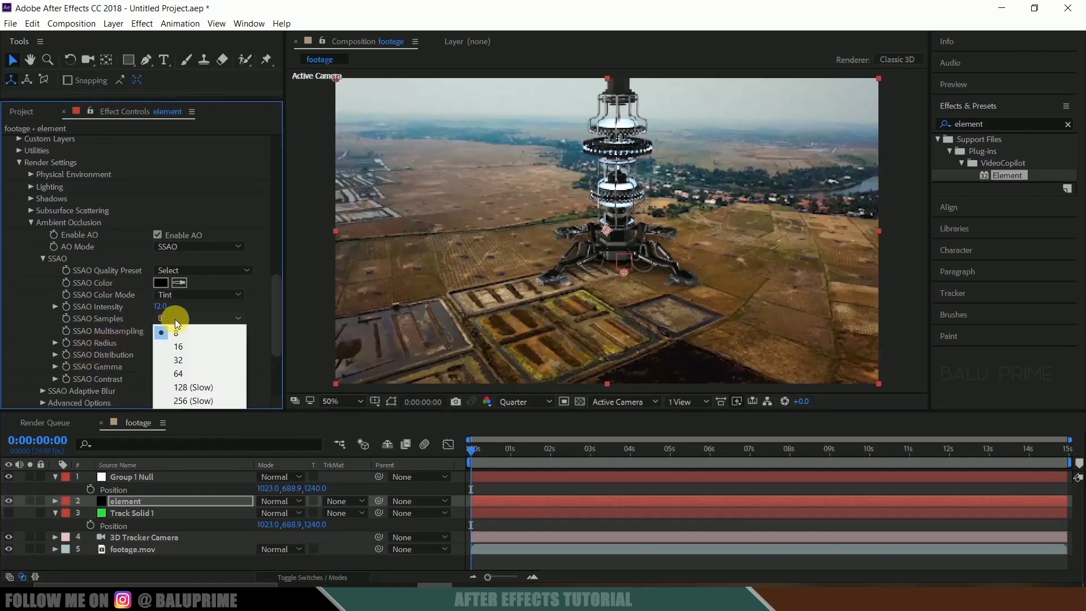
click(209, 359)
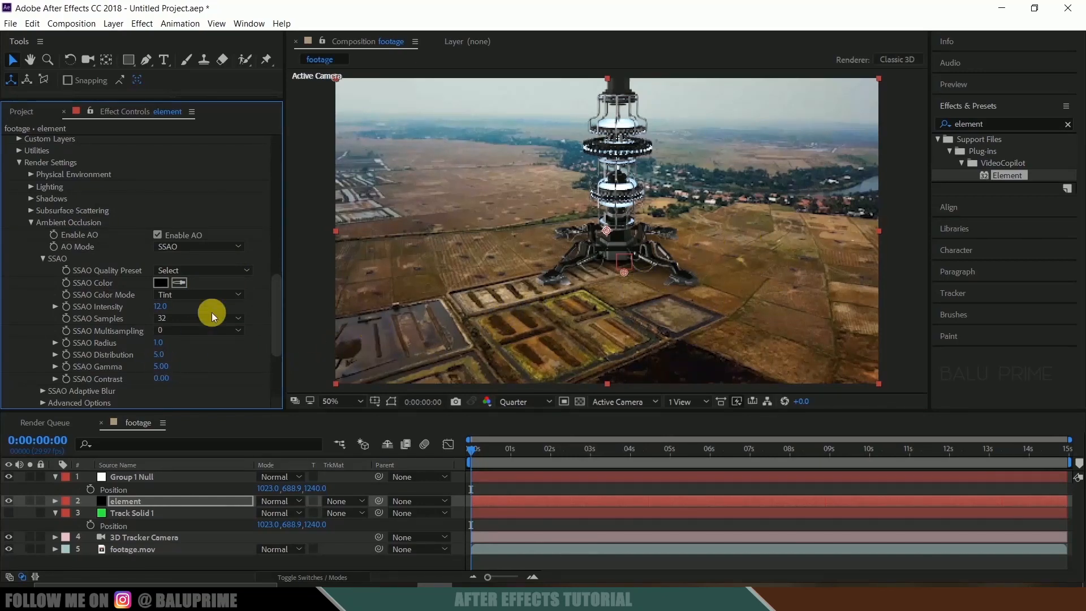
key(space)
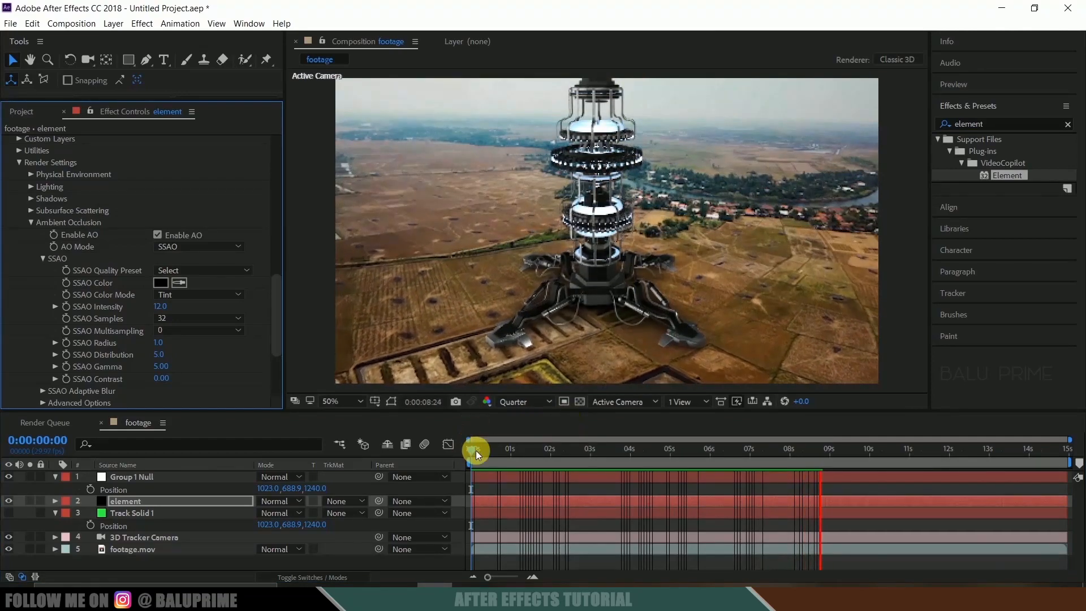
click(473, 450)
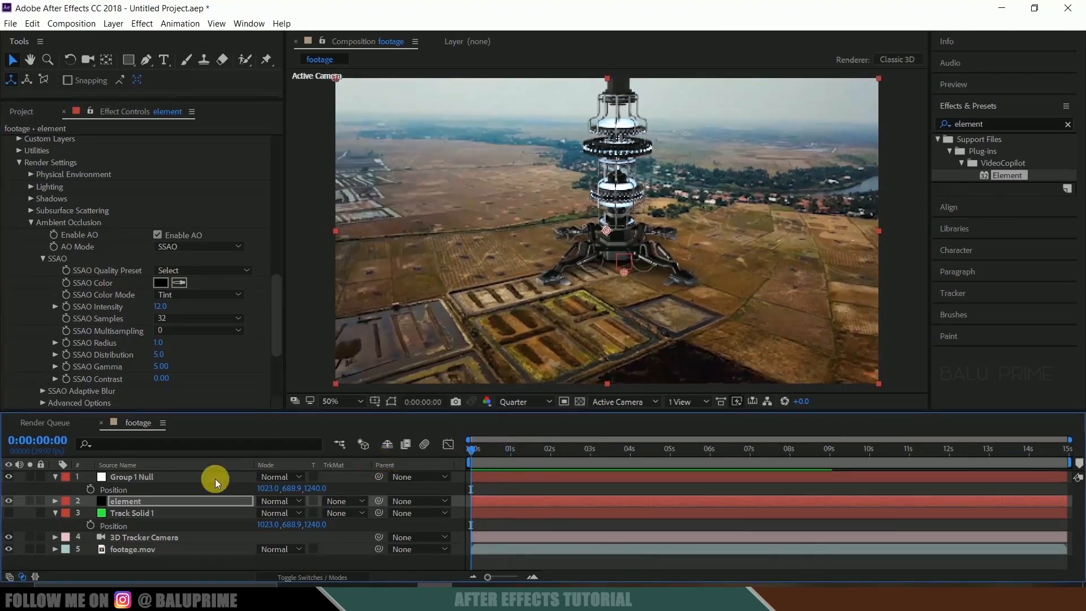
Step: Enable keyframing on Channel 1's Rotation Y in Group 1's Aux Channels of the element layer, at the first frame
click(135, 504)
scroll(117, 174, up, 15)
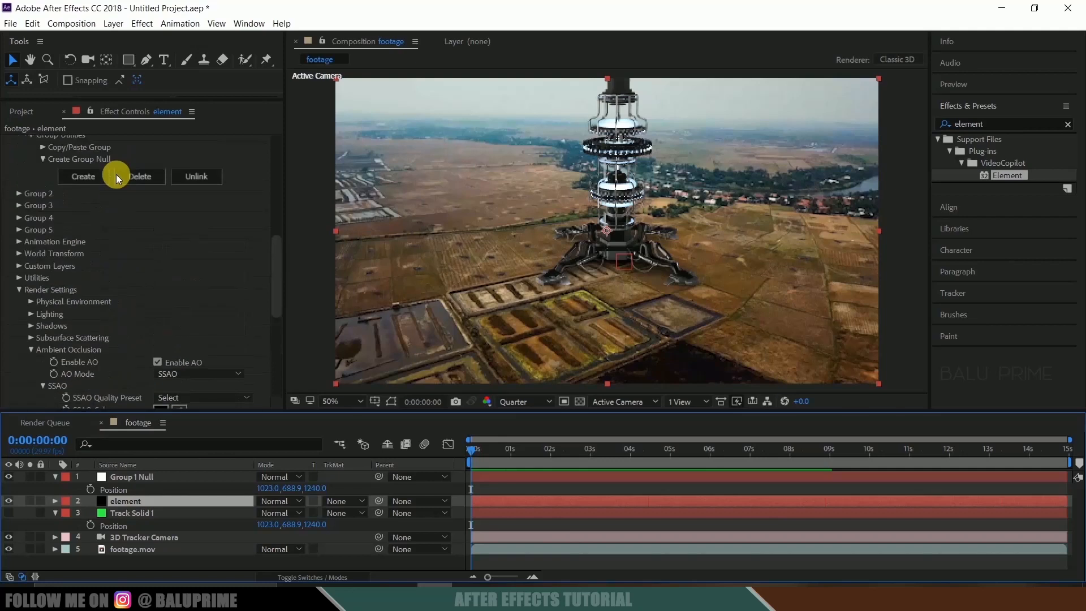
click(29, 222)
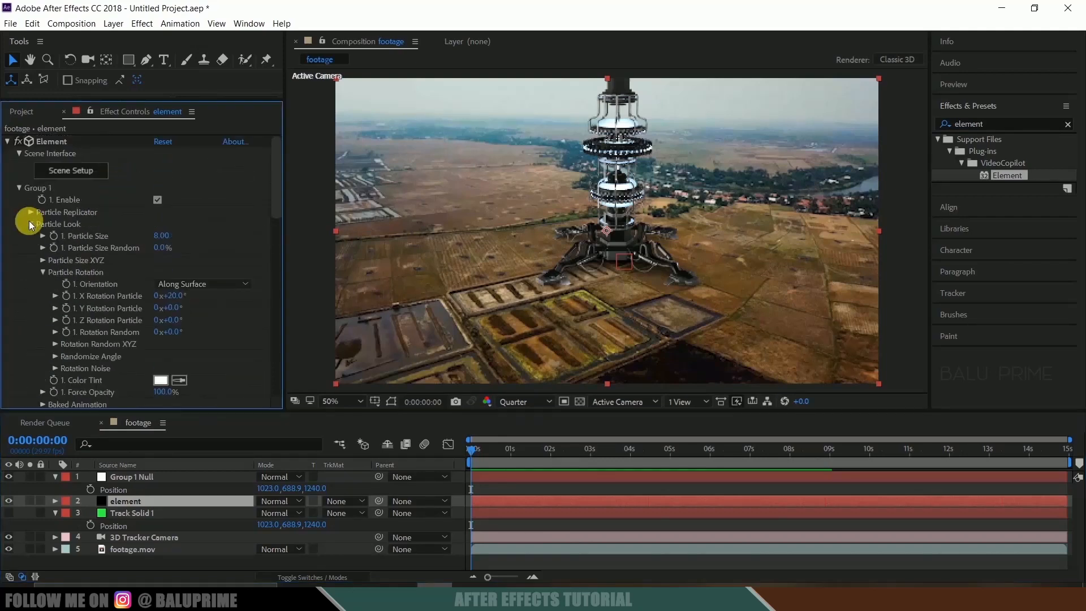
click(29, 222)
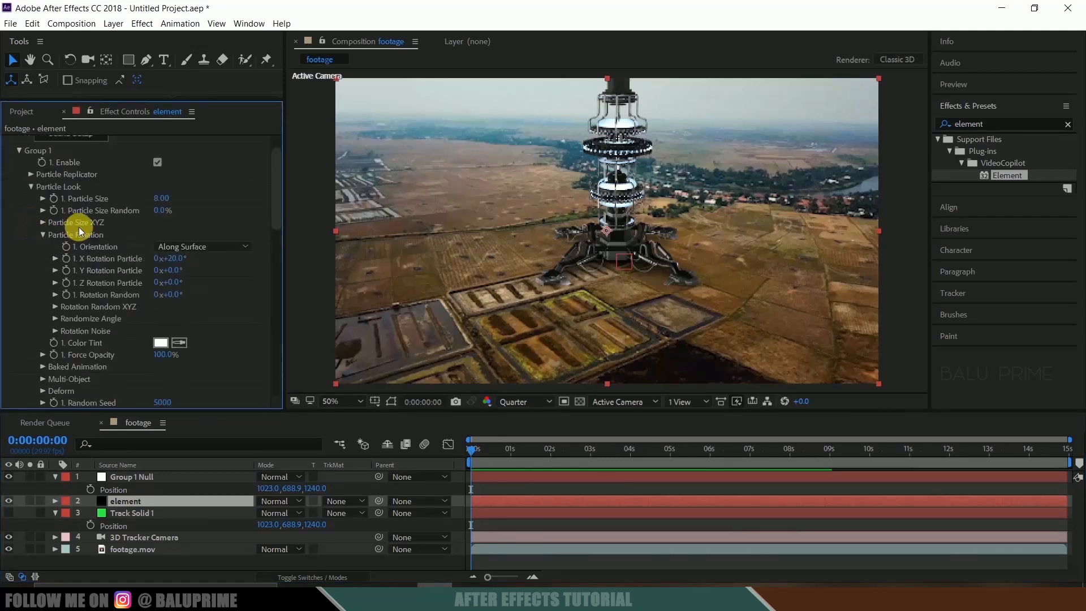
scroll(80, 226, down, 5)
scroll(111, 262, down, 3)
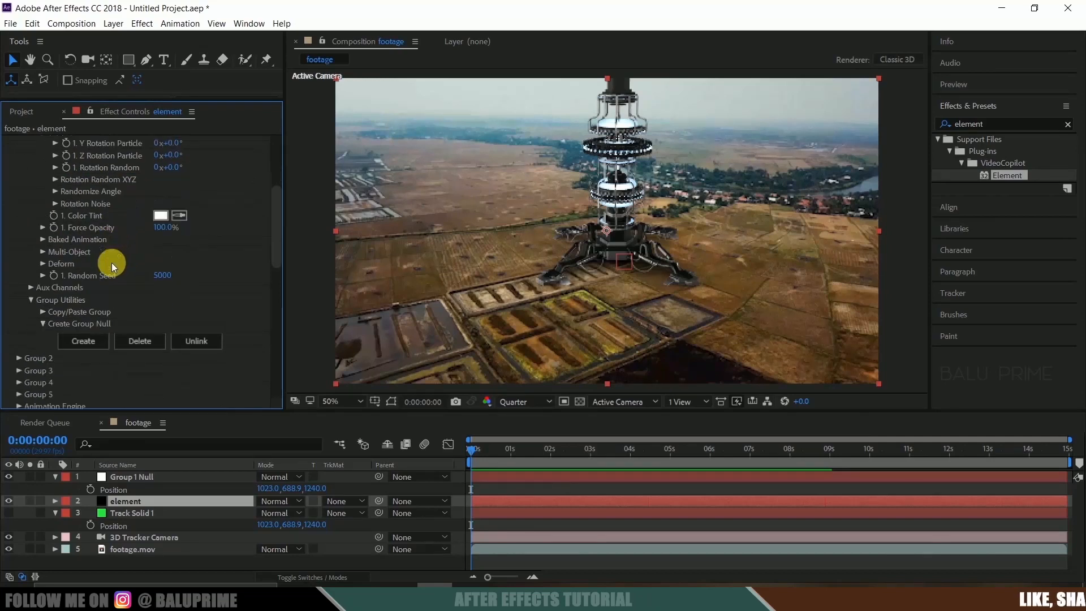
click(29, 288)
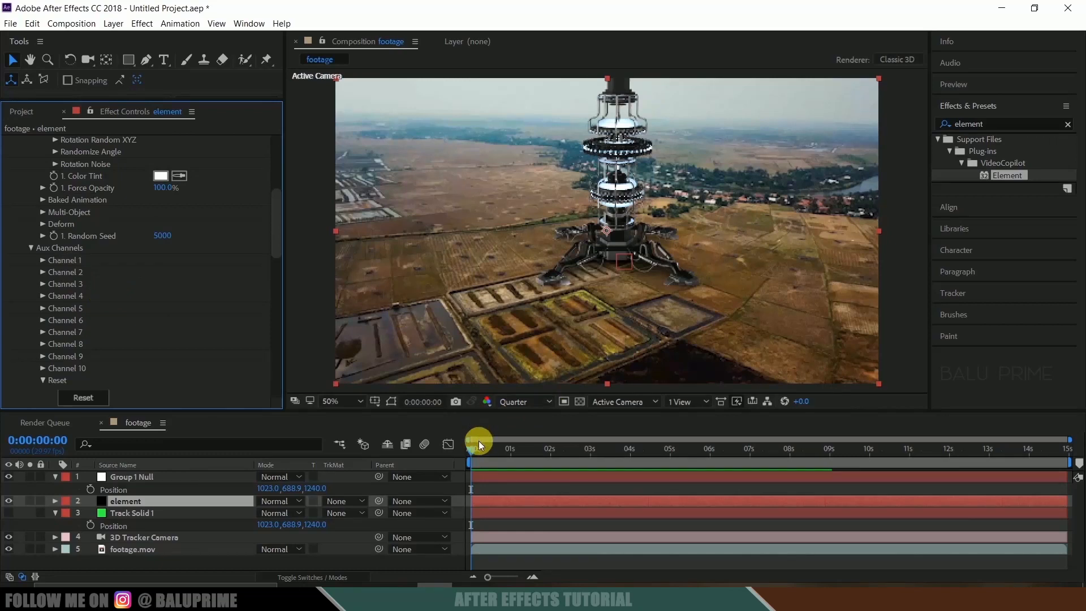
click(42, 262)
scroll(129, 277, down, 2)
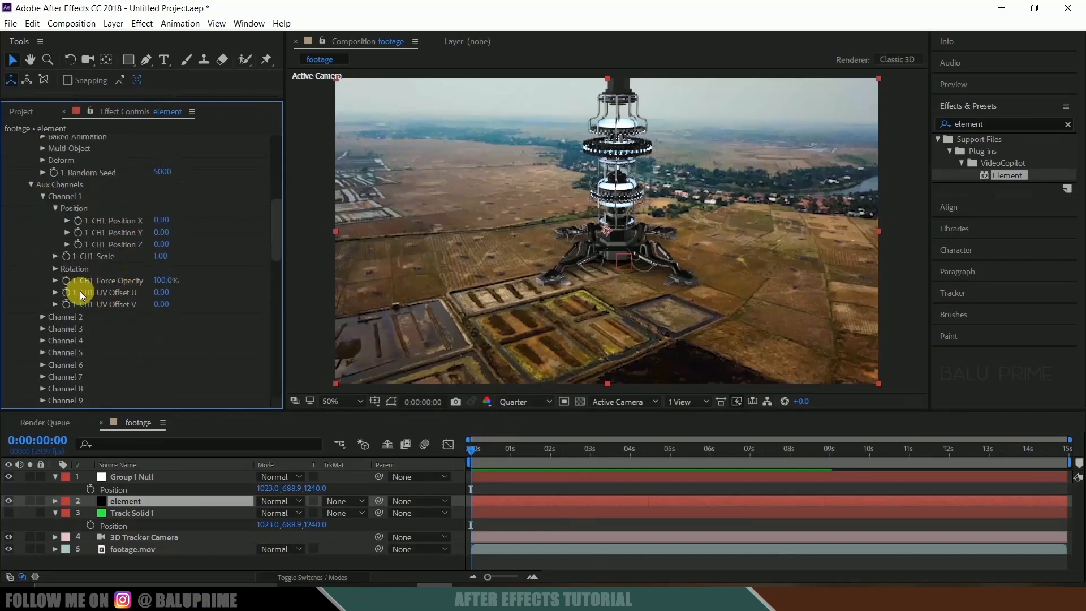
click(56, 269)
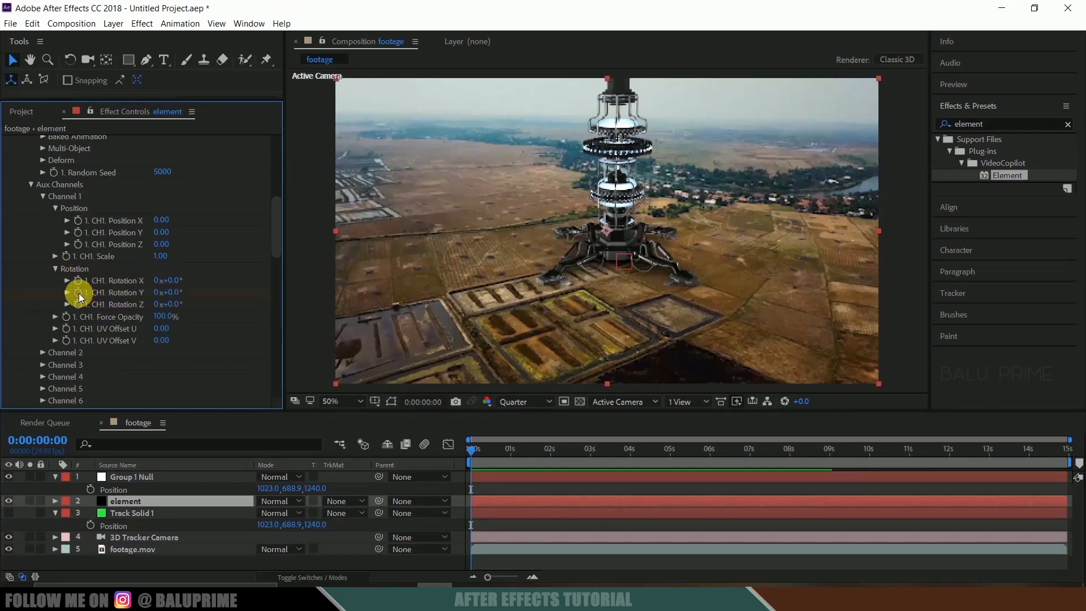
click(79, 293)
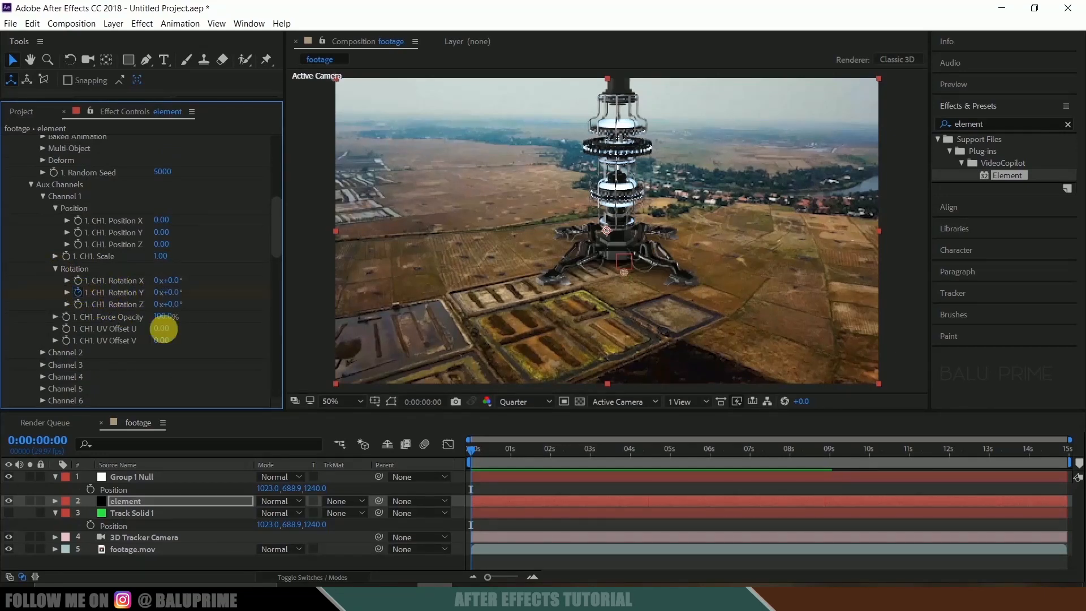
Step: Enable keyframing on Channel 2's Rotation Y at the first frame
click(42, 354)
scroll(158, 334, down, 3)
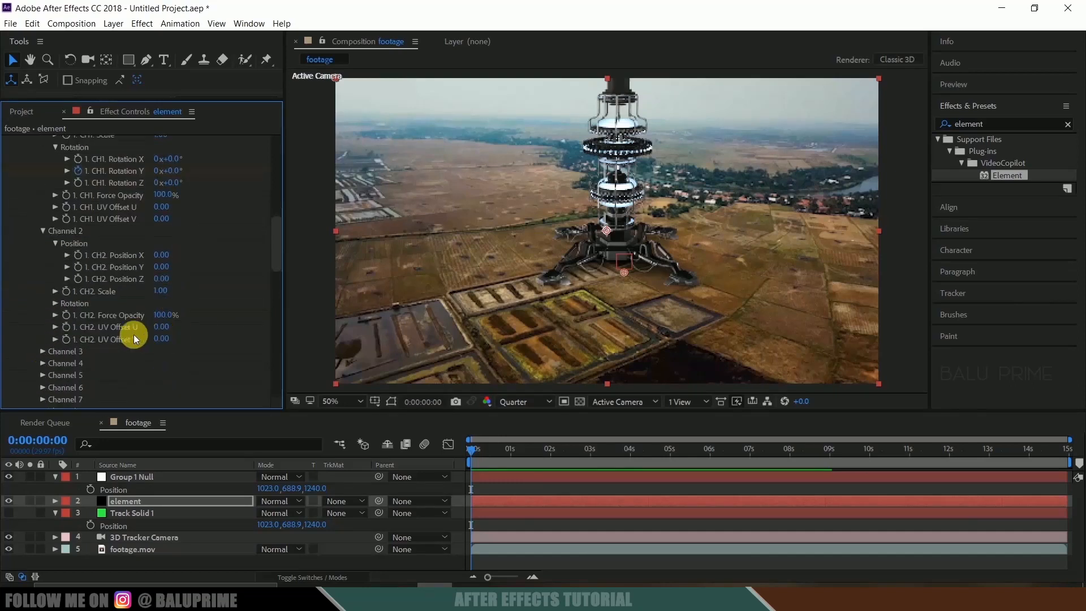
click(55, 304)
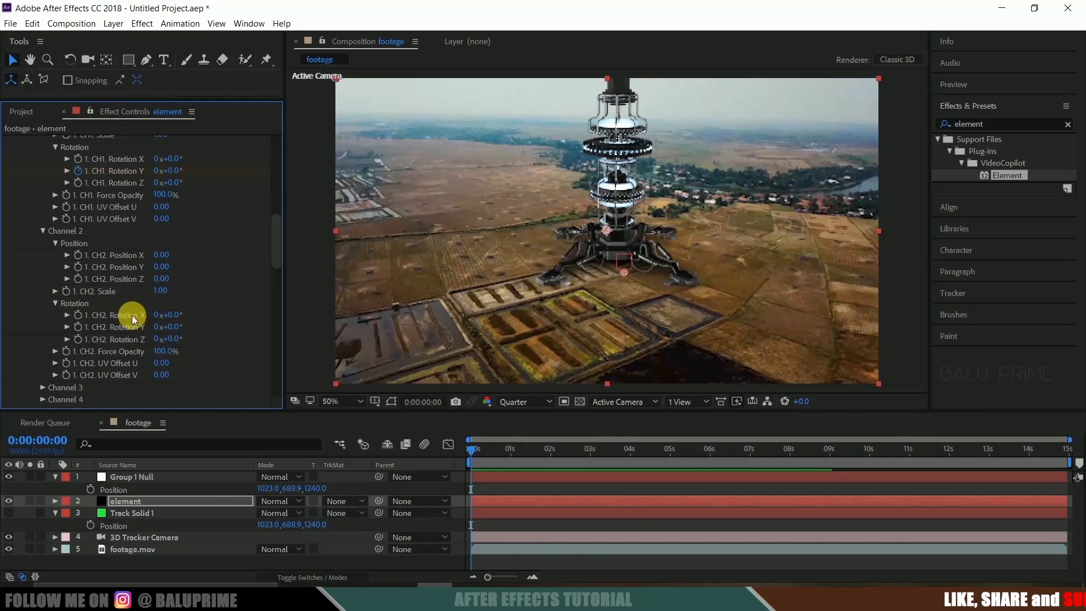
click(78, 327)
Step: Enable keyframing on Channel 3's Rotation Y at the first frame
scroll(105, 325, down, 3)
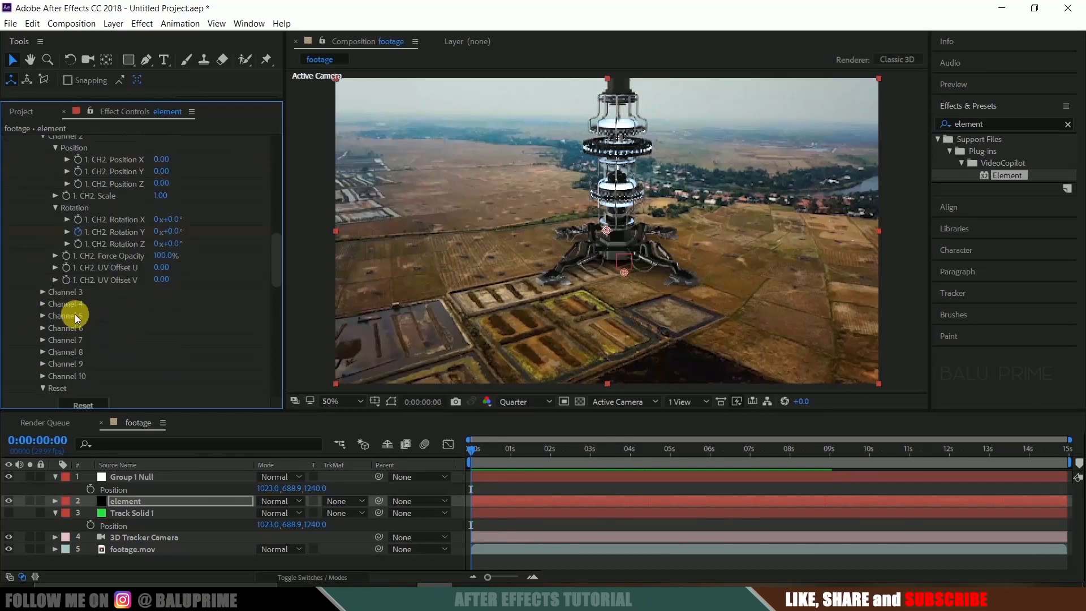
click(45, 293)
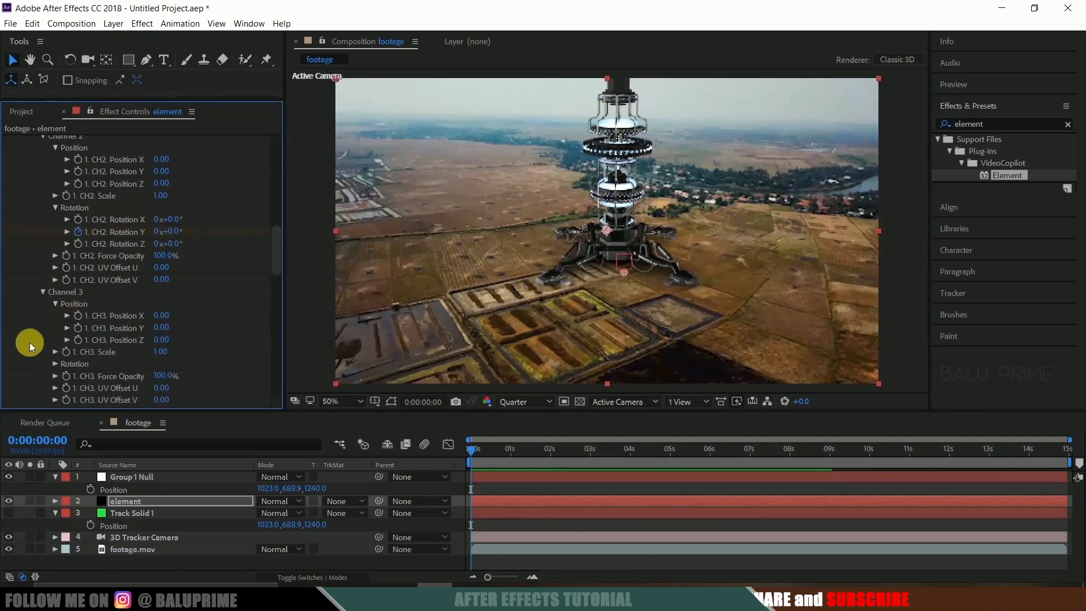
click(54, 365)
scroll(117, 327, down, 3)
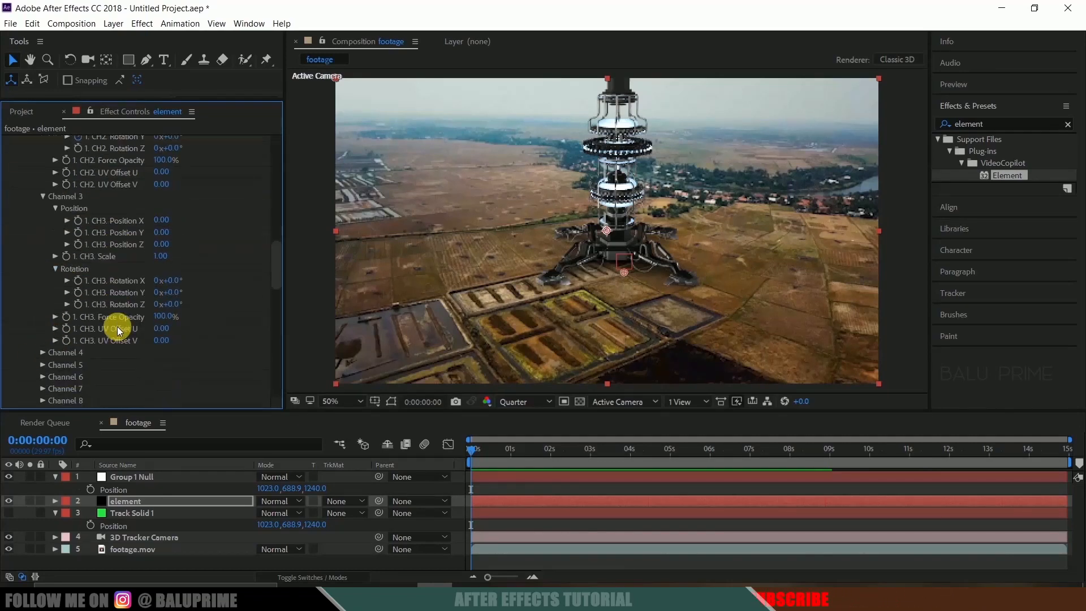
click(78, 293)
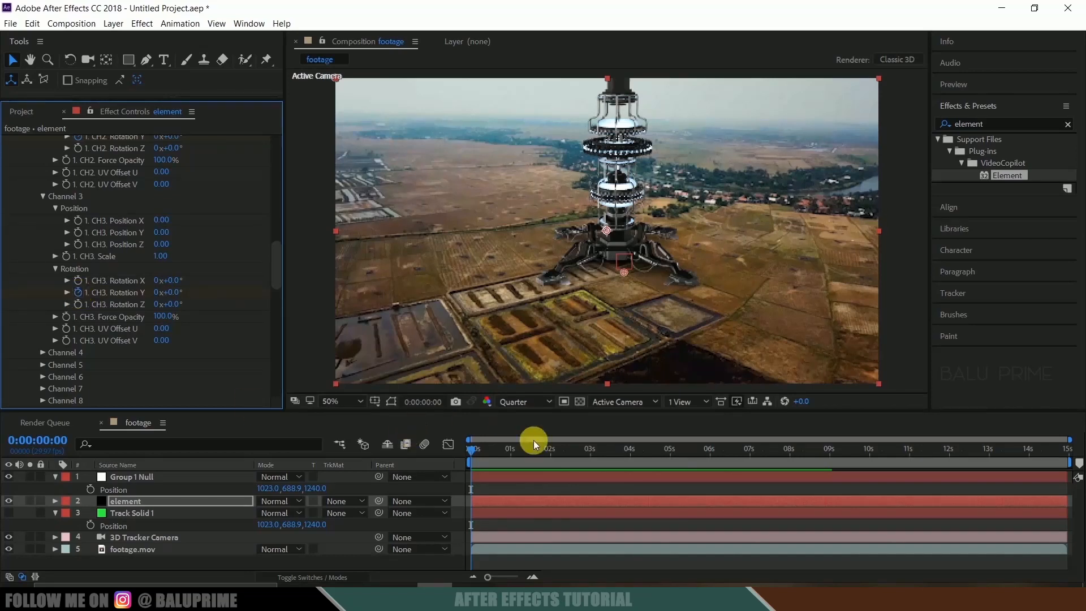
Step: Set Channel 3's Rotation Y to 1 full revolution at the composition's last frame, 0:00:14:28
drag(487, 451, 1075, 452)
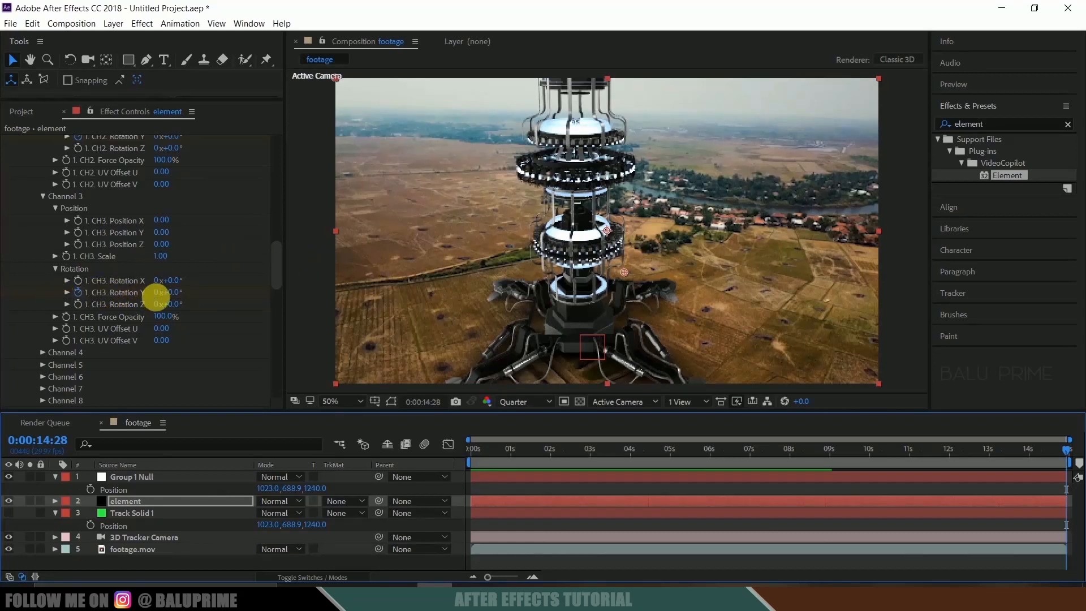
click(158, 292)
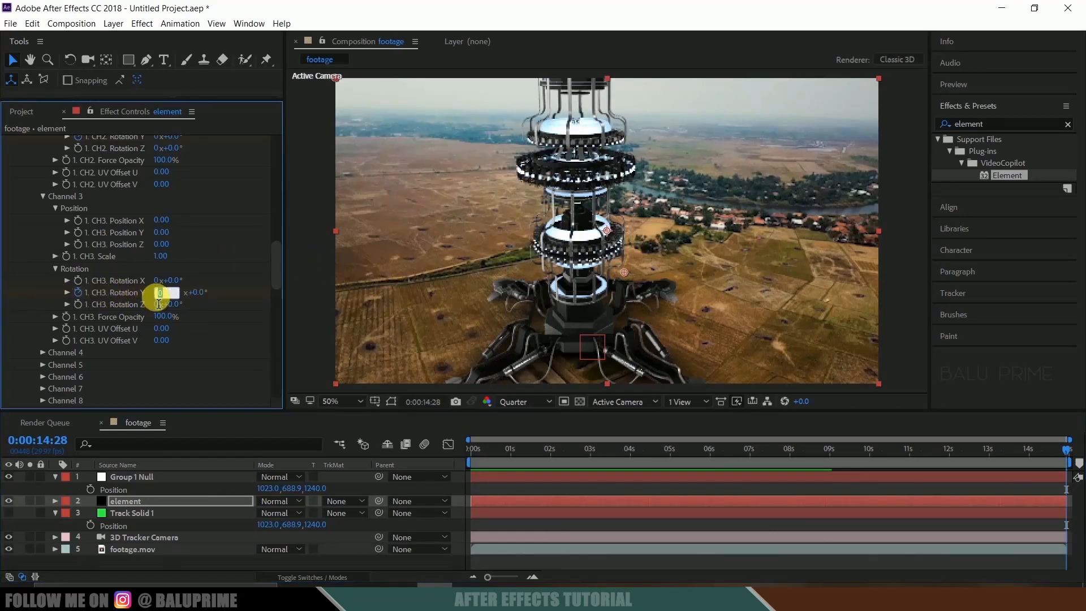
text(1)
key(Return)
Step: Set Channel 2's Rotation Y to -1 revolution at the last frame
scroll(154, 295, up, 3)
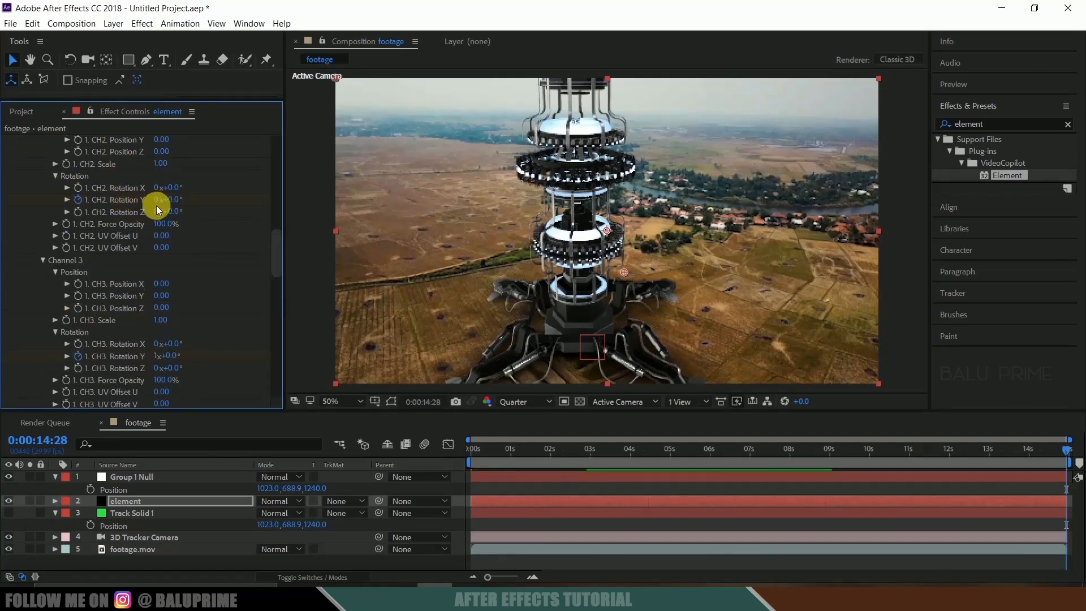
click(158, 199)
text(-1)
key(Return)
Step: Set Channel 1's Rotation Y to 1 full revolution at the last frame
scroll(157, 206, up, 3)
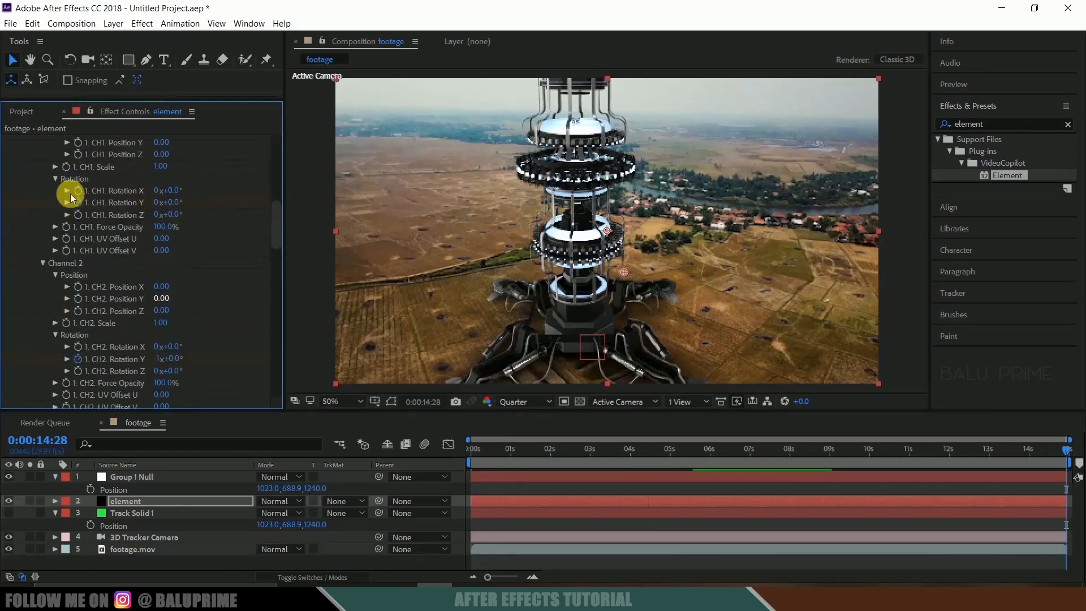
click(161, 205)
text(1)
key(Return)
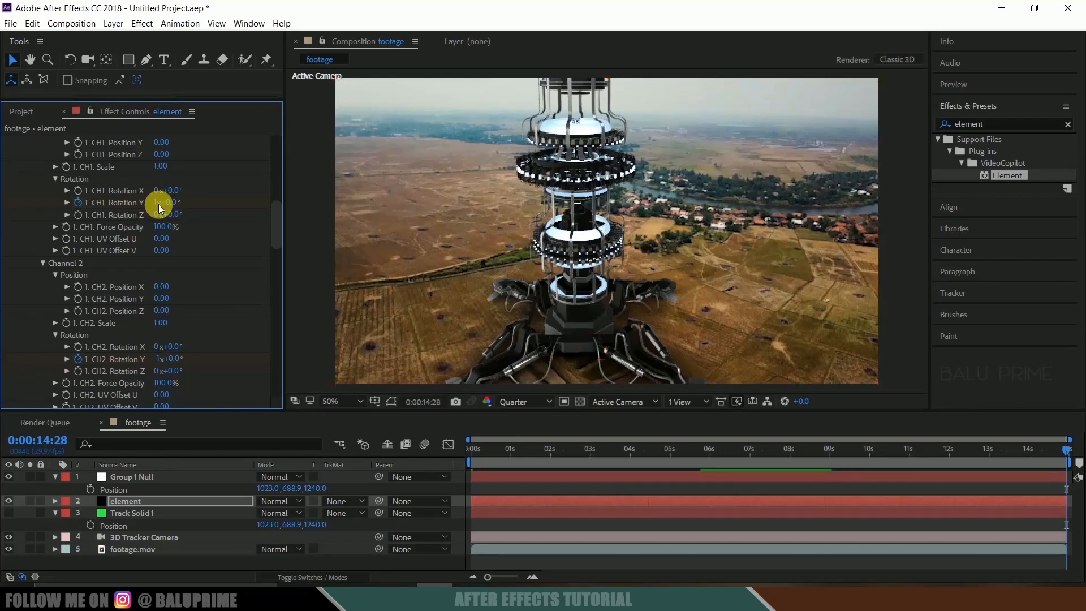
Step: Preview the tower's channel rotation animation and return the playhead to the first frame
key(space)
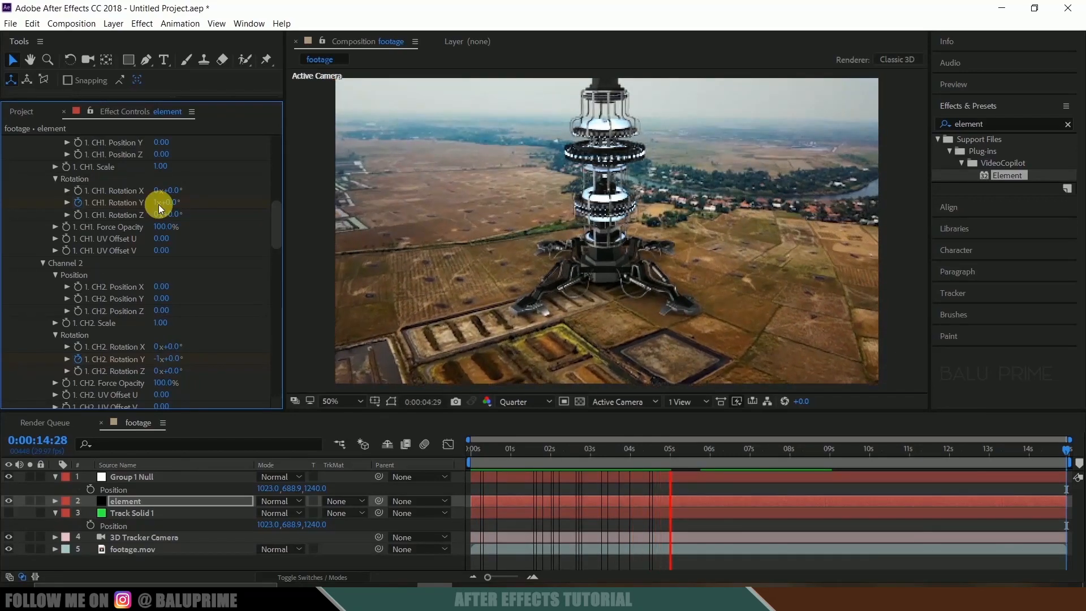
click(489, 457)
drag(489, 457, 436, 450)
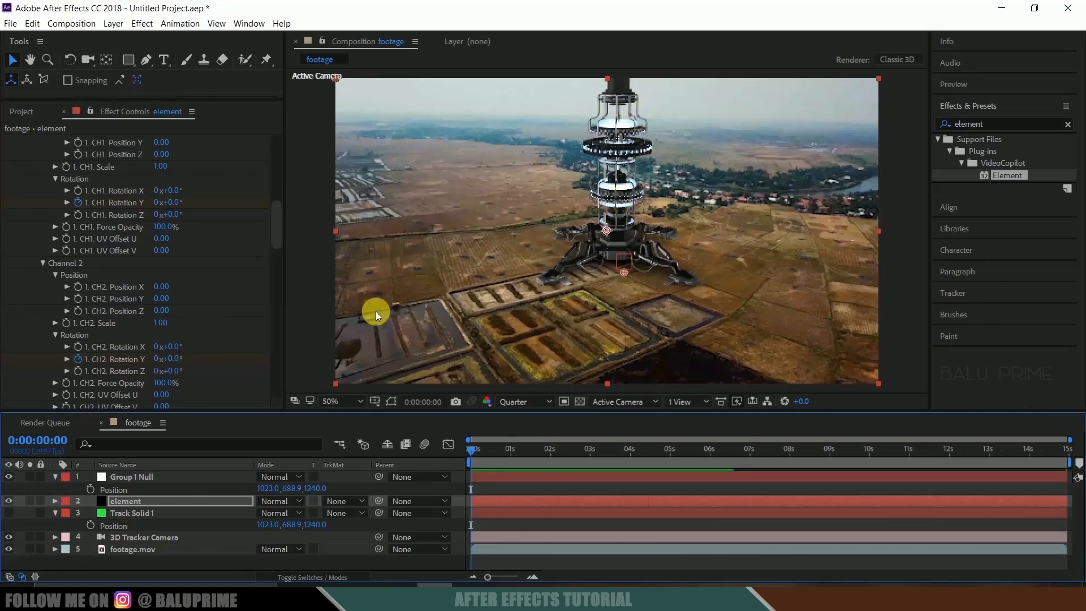
Step: Reopen Scene Setup, add Component_09 from the Motion_Design_2 Components models, and move it out of the Group Folder
scroll(253, 199, up, 8)
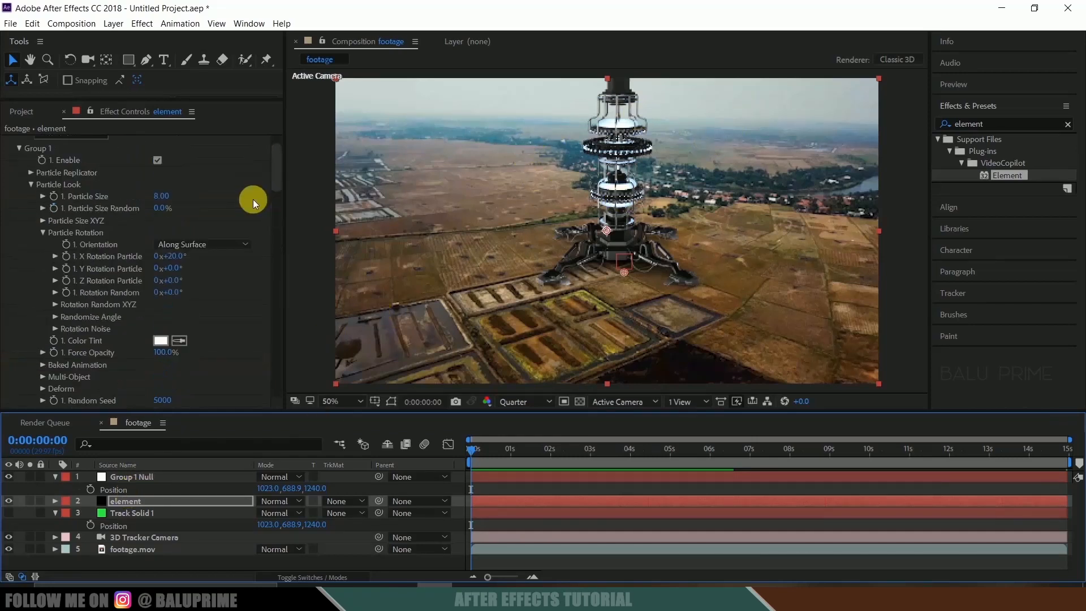
scroll(253, 199, up, 2)
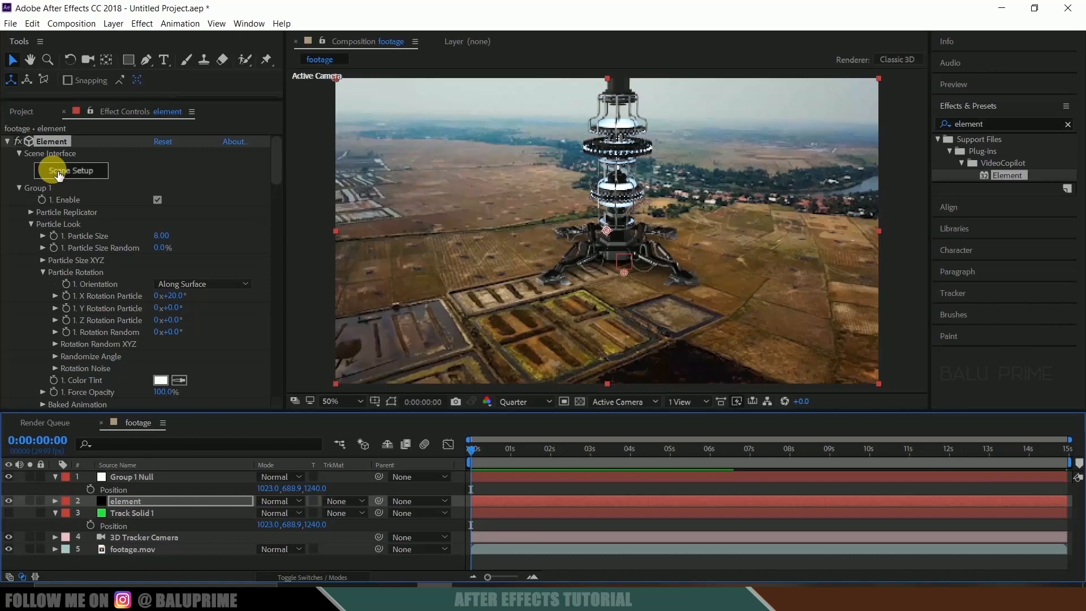
click(58, 173)
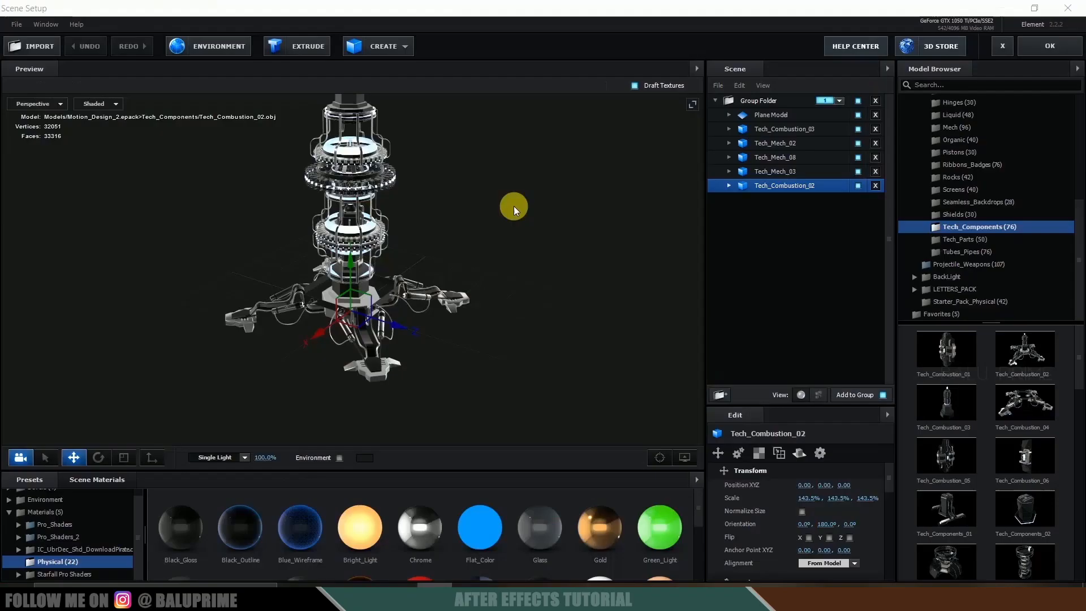
scroll(1004, 201, up, 5)
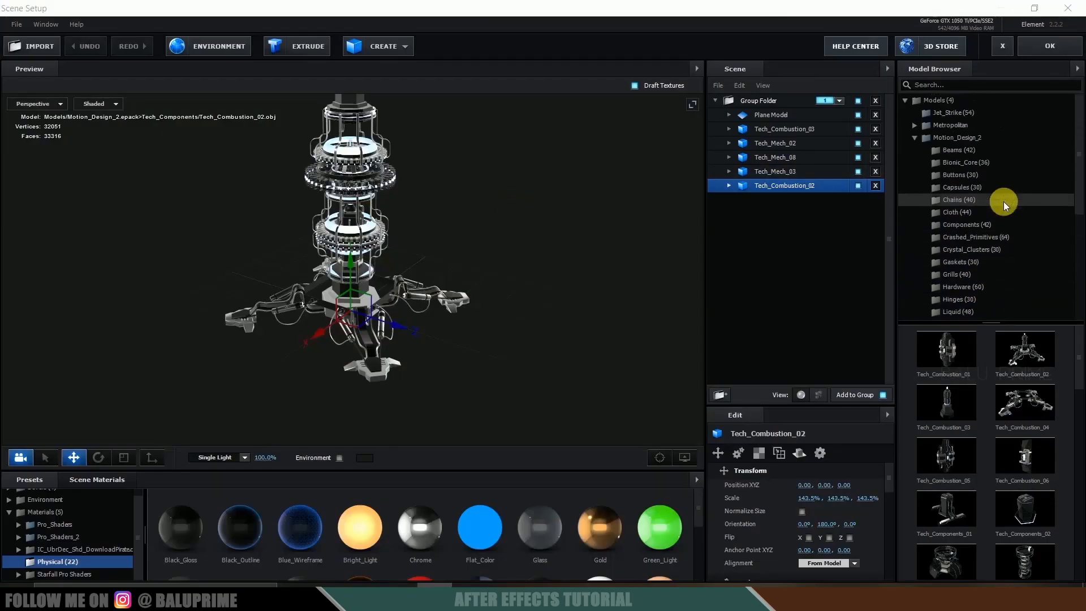
click(978, 225)
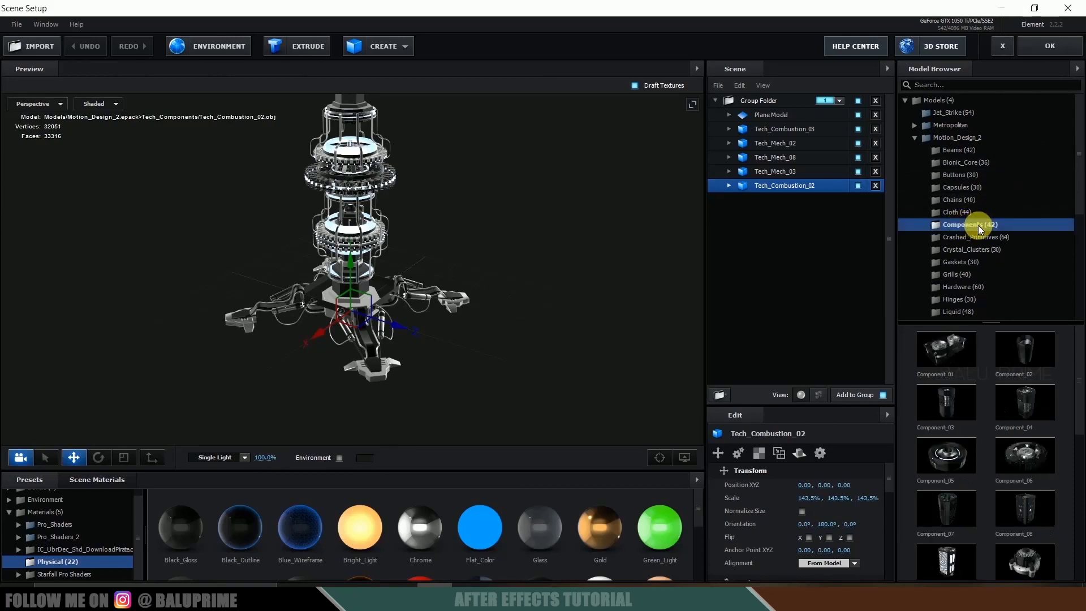
scroll(1004, 429, down, 4)
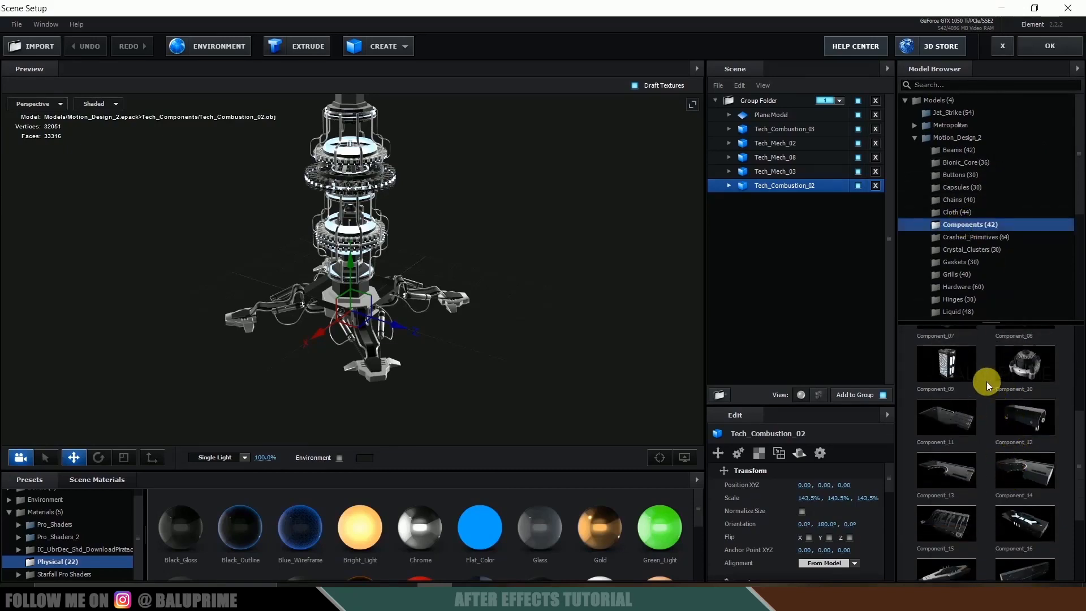
double_click(963, 373)
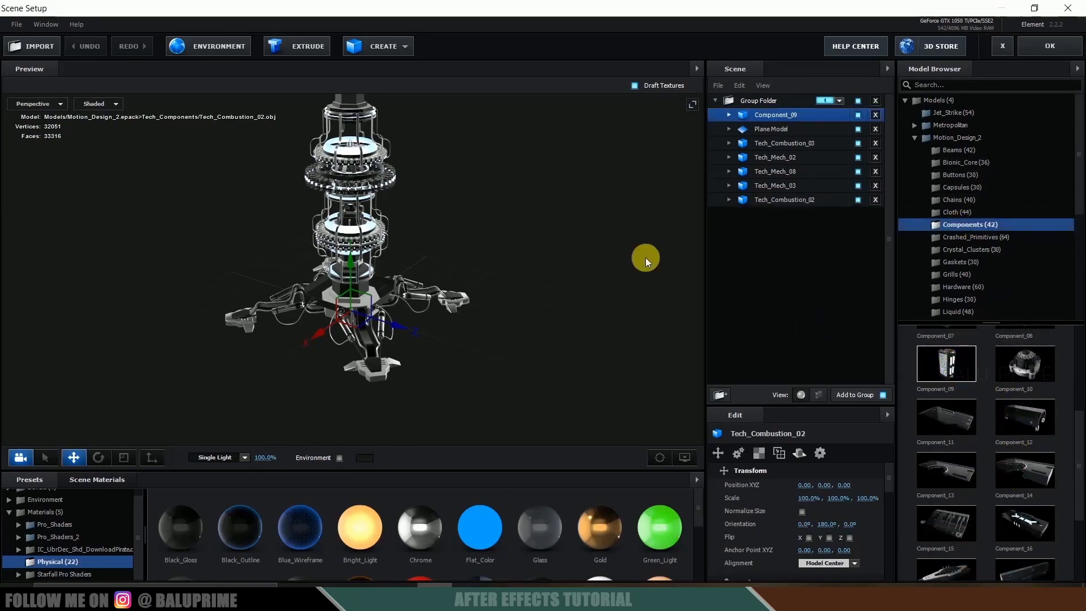
drag(771, 113, 776, 308)
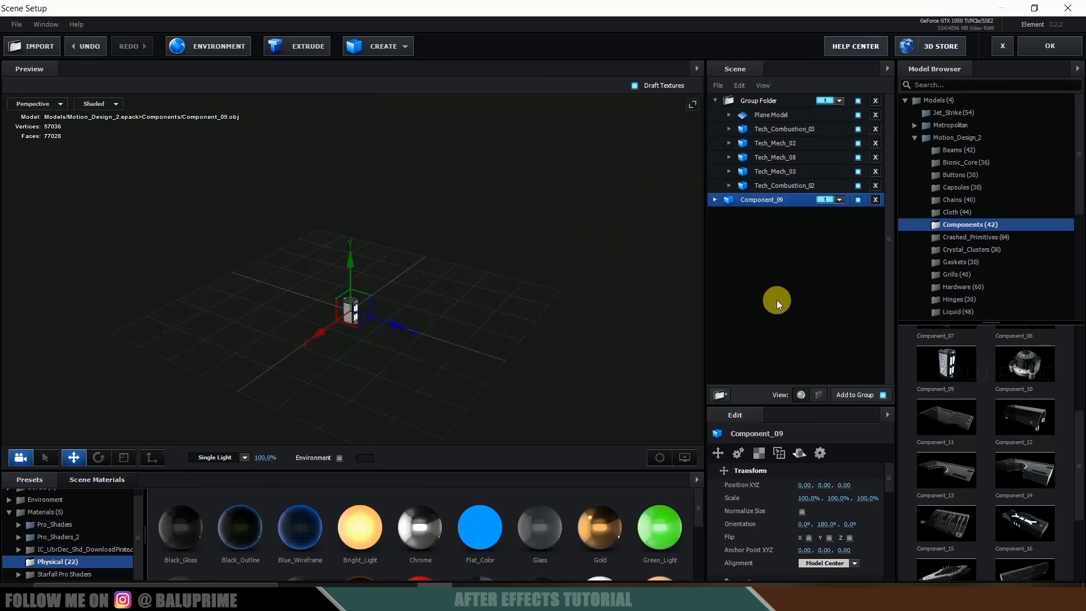
Step: Assign Component_09 to group 2 and apply the scene setup
click(826, 199)
click(843, 217)
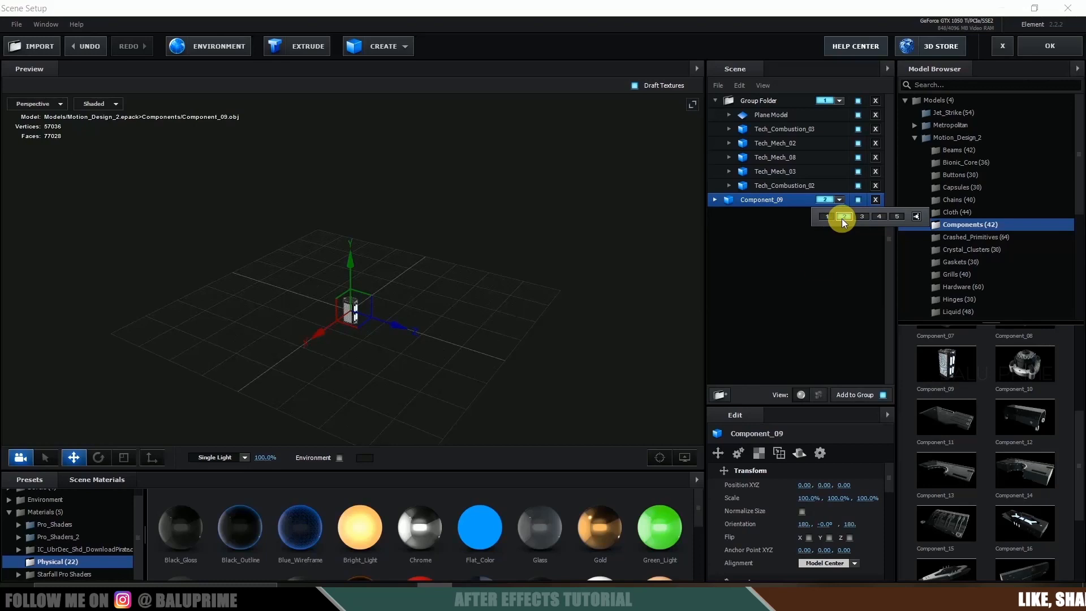
click(1056, 45)
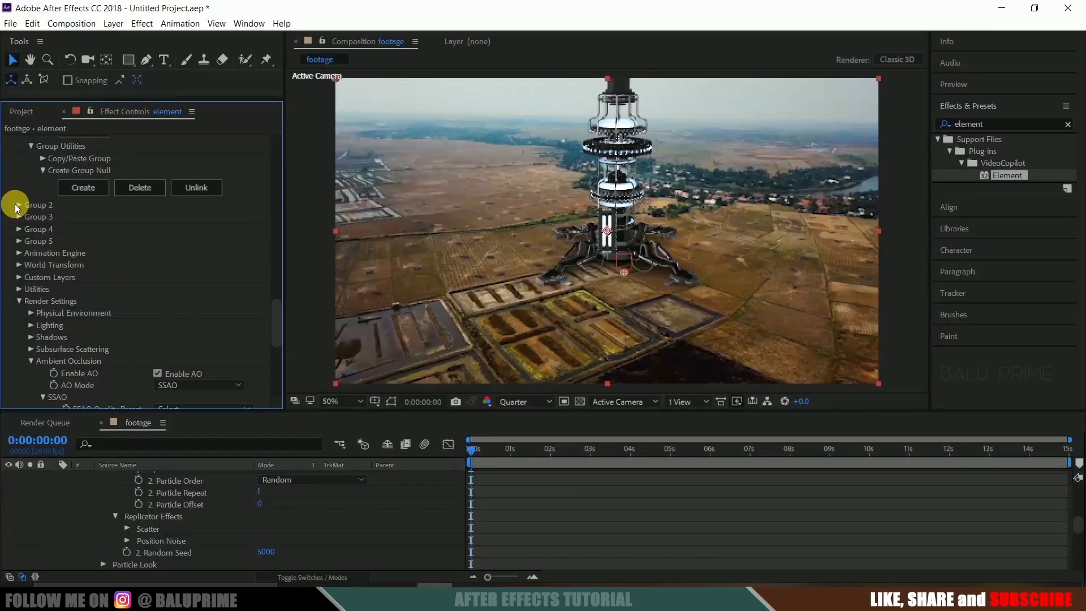
Step: Create a group null for Group 2 of the Element effect
click(19, 205)
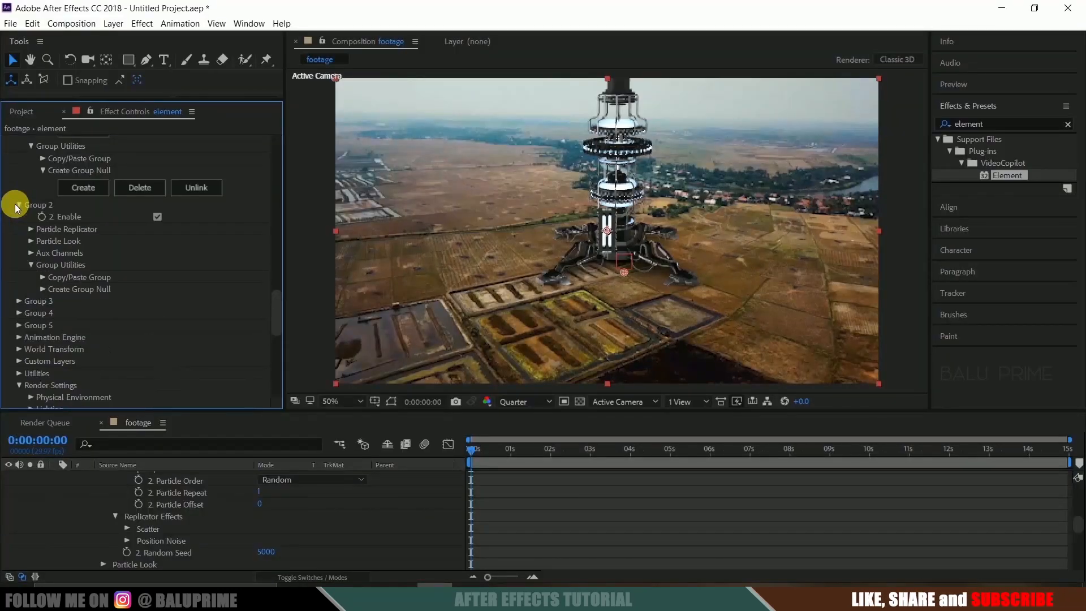
click(42, 289)
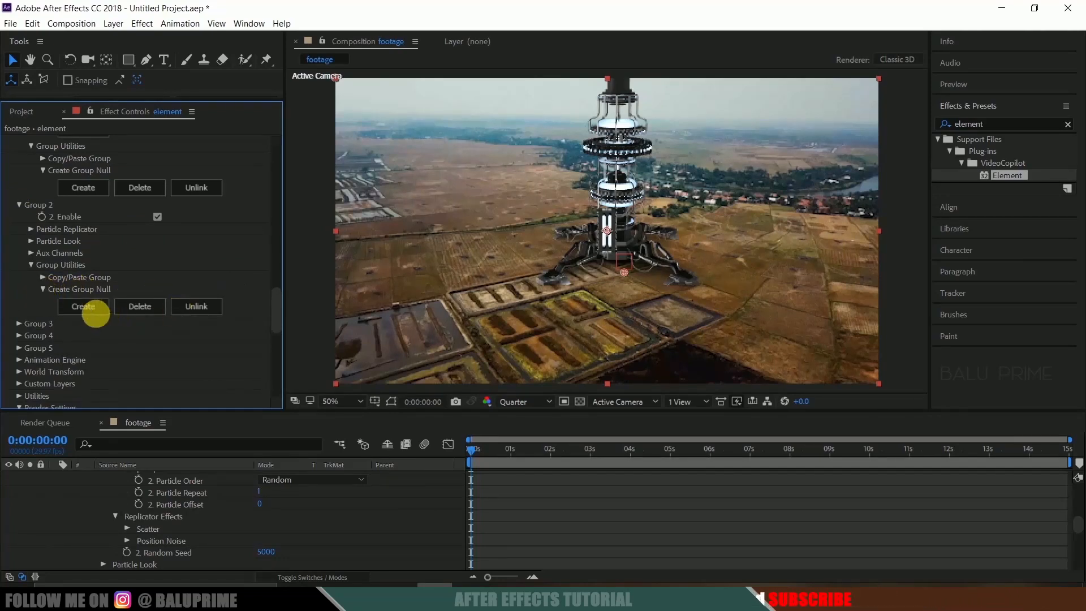
click(82, 310)
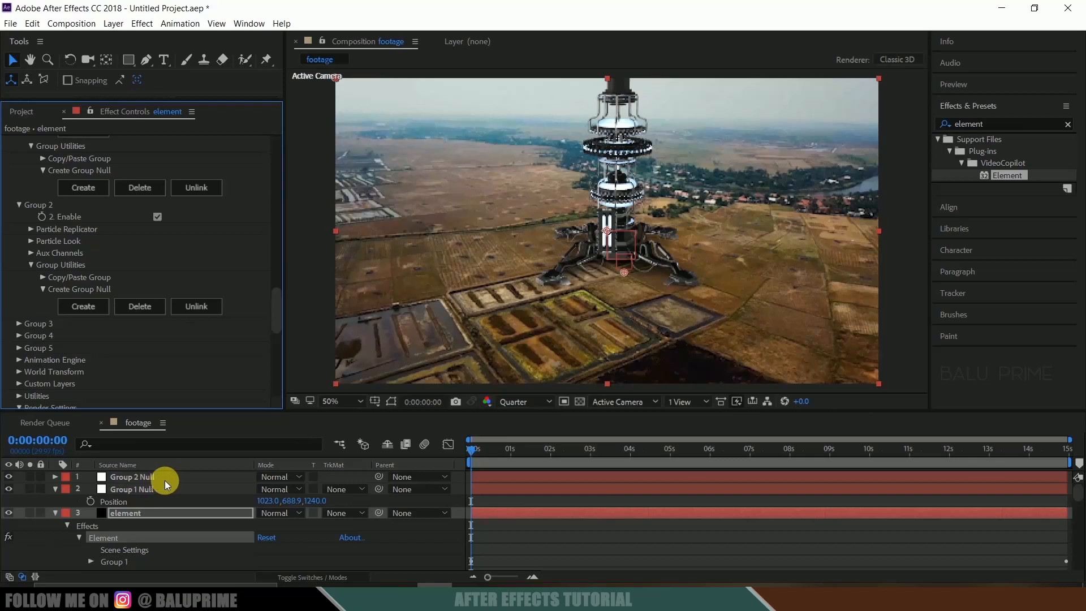
Step: Copy the Position of Track Solid 1 and paste it onto the Position of Group 2 Null
click(55, 512)
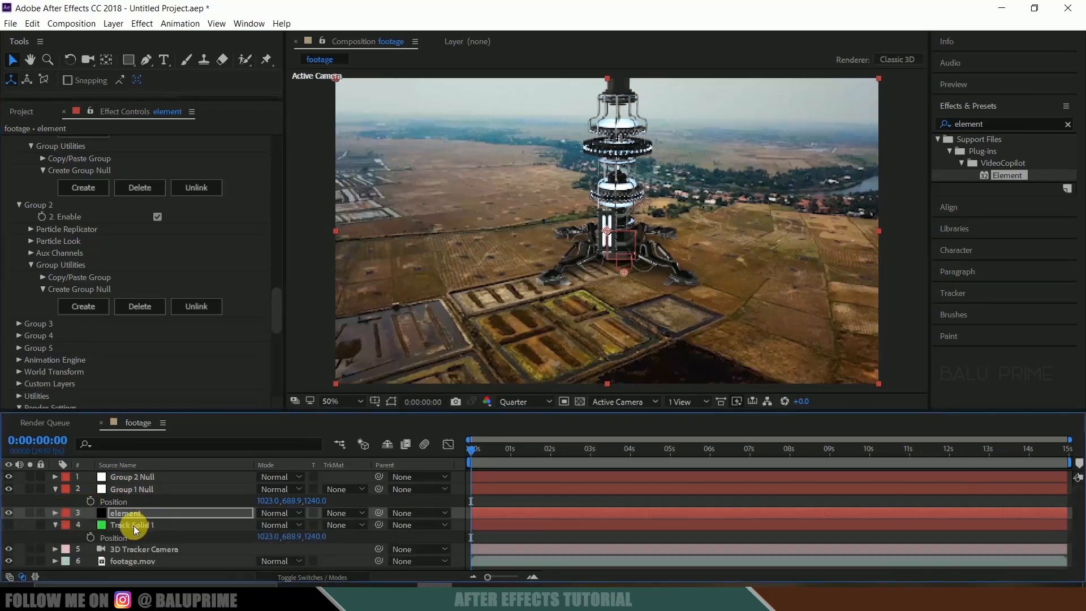
click(133, 525)
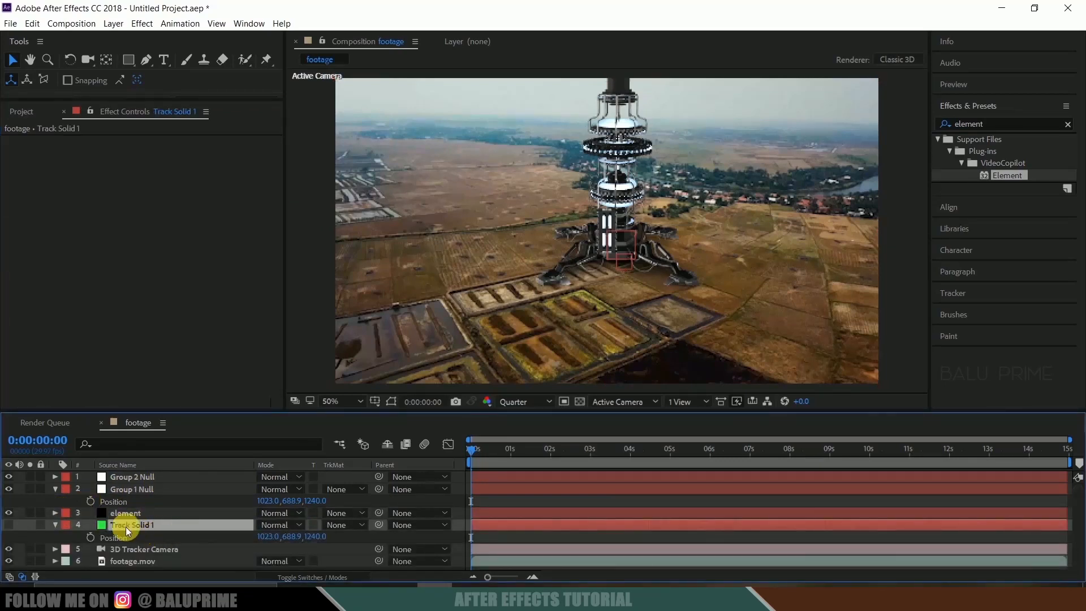
click(122, 541)
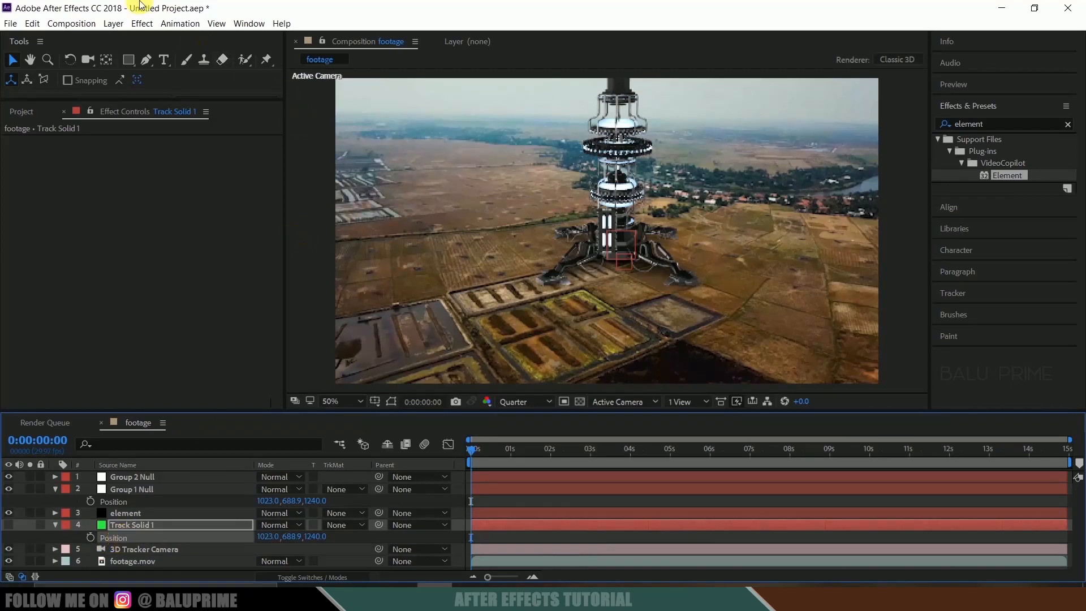
click(33, 23)
click(73, 95)
click(140, 478)
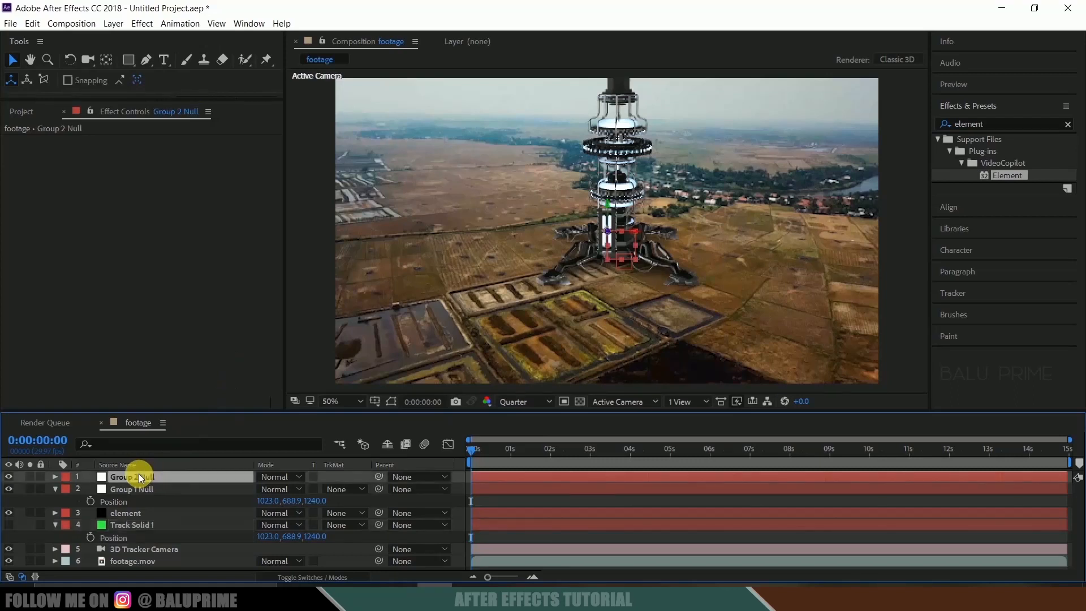
key(p)
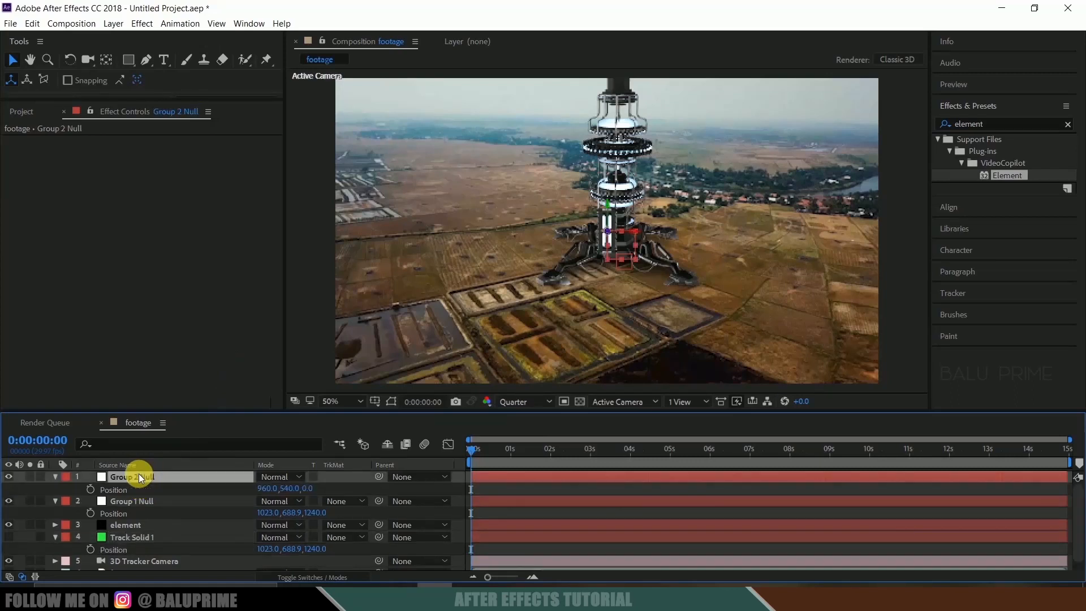
click(114, 489)
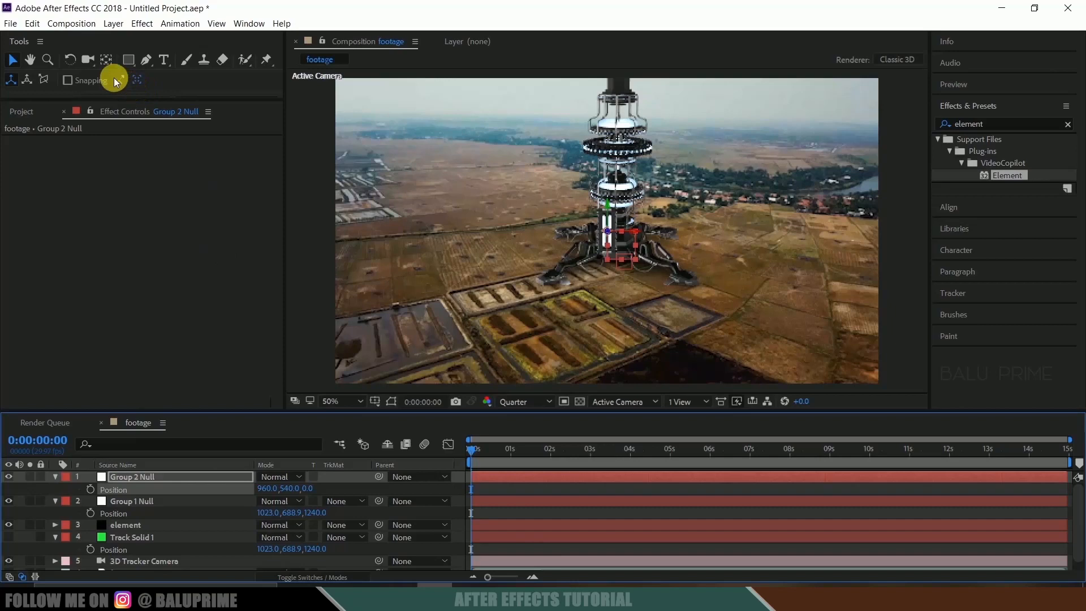
click(34, 25)
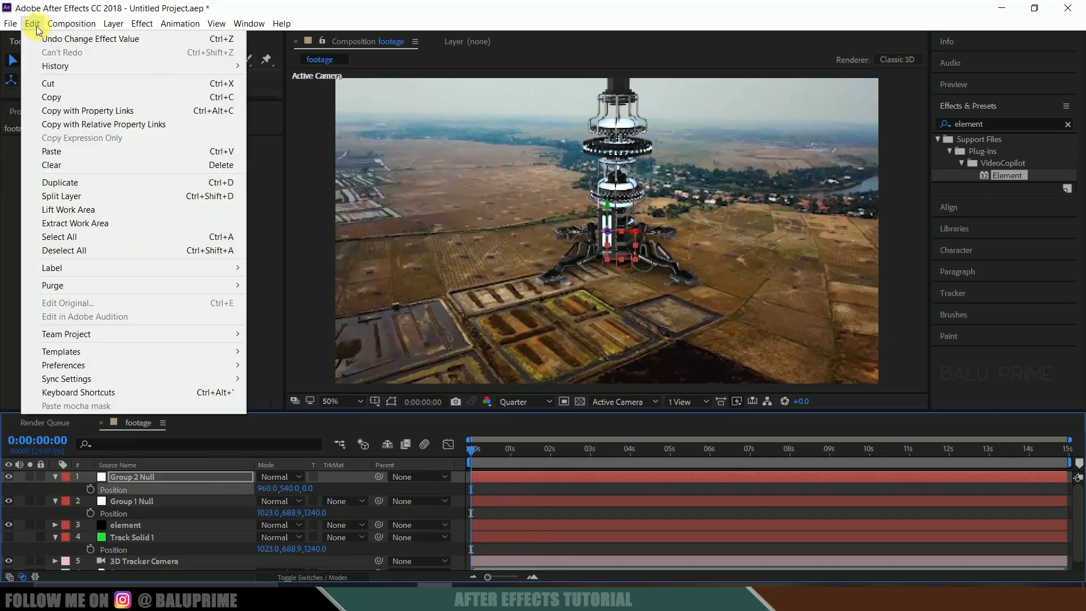
click(57, 154)
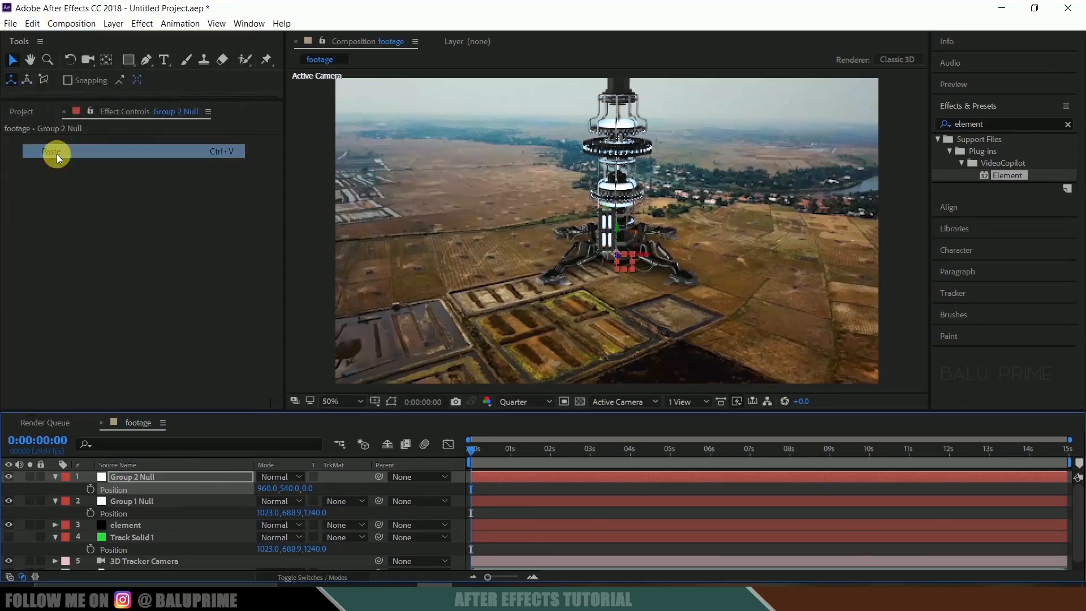
Step: Set the Replicator Shape of Group 2 on the element layer to Ring
click(133, 525)
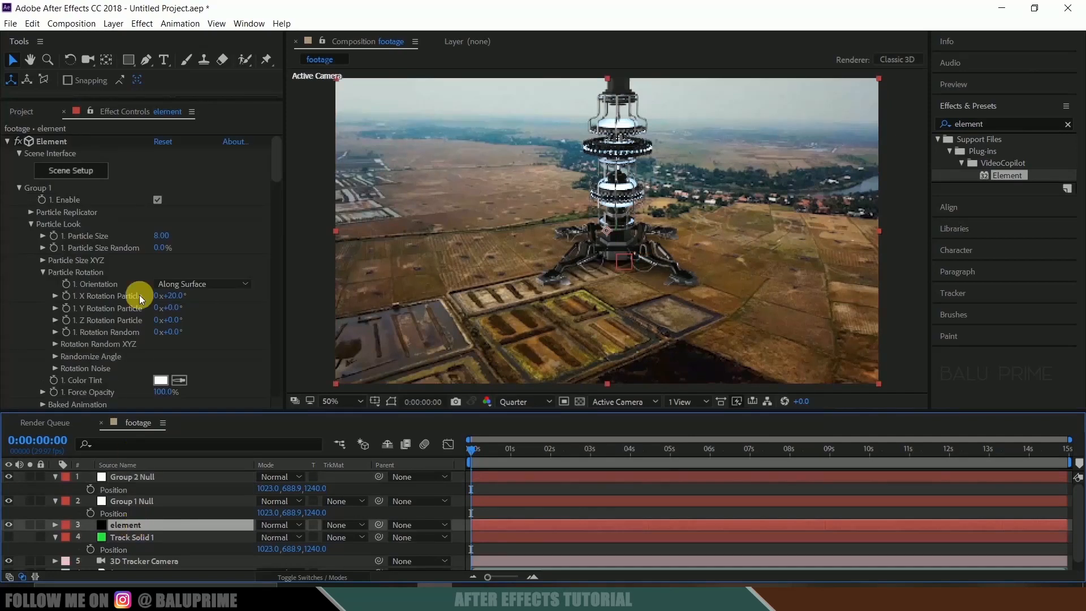
click(20, 188)
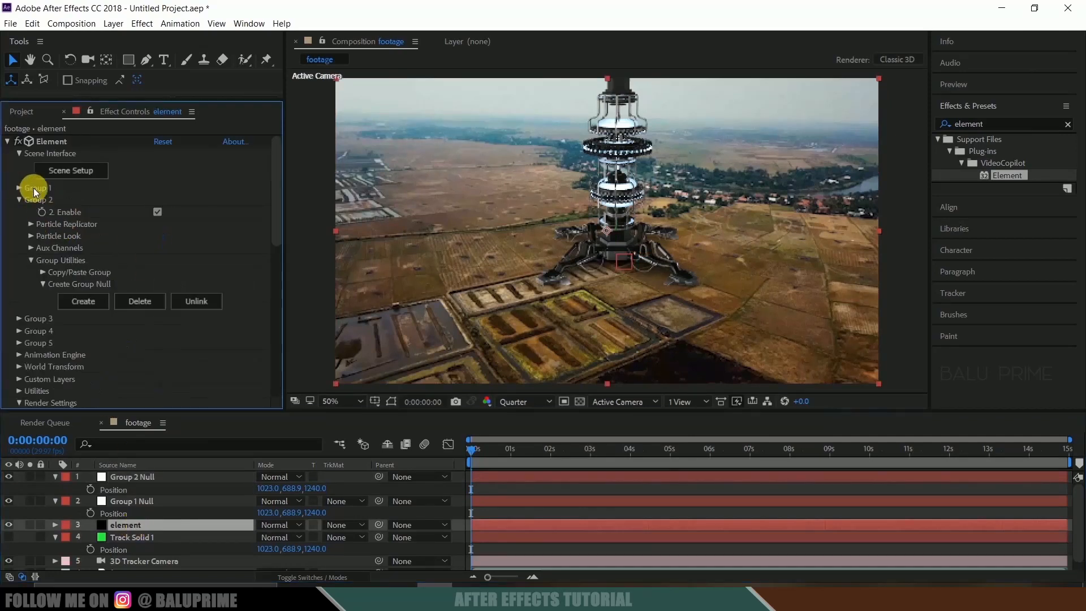
click(31, 224)
scroll(32, 225, down, 1)
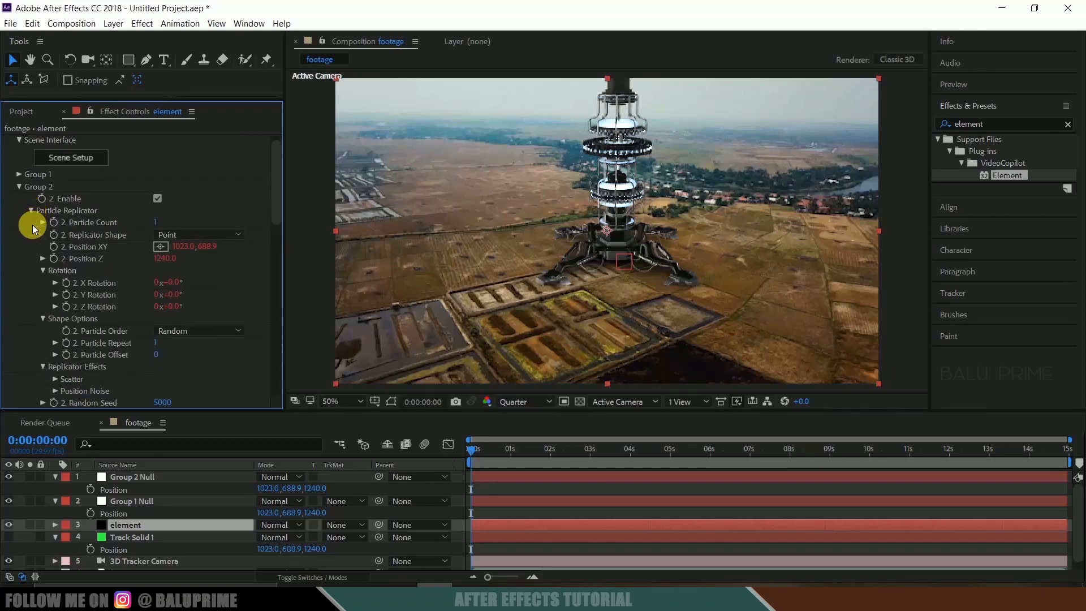
click(178, 231)
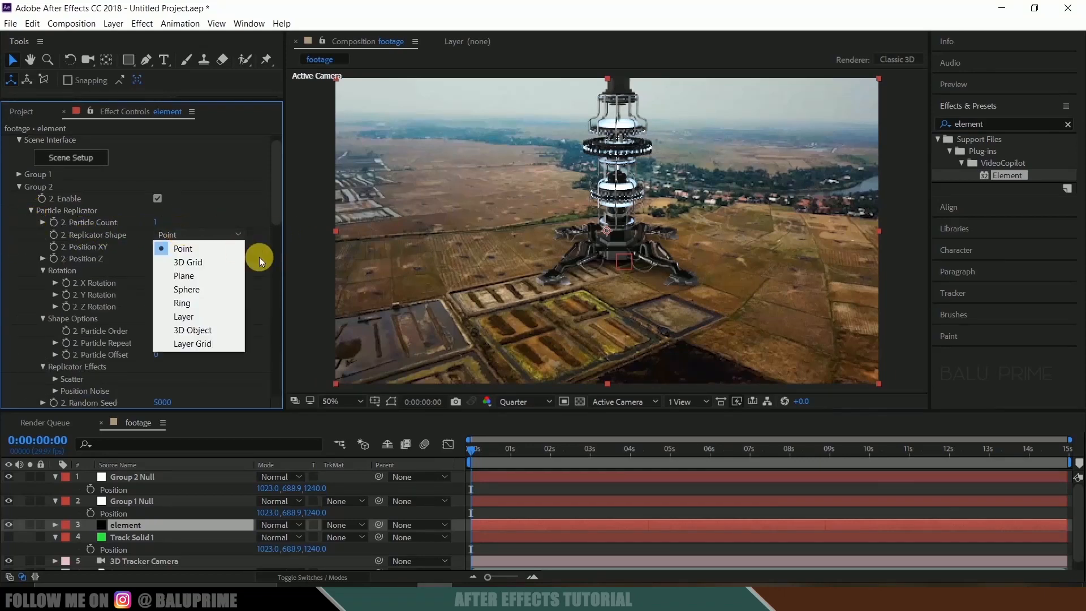
click(189, 304)
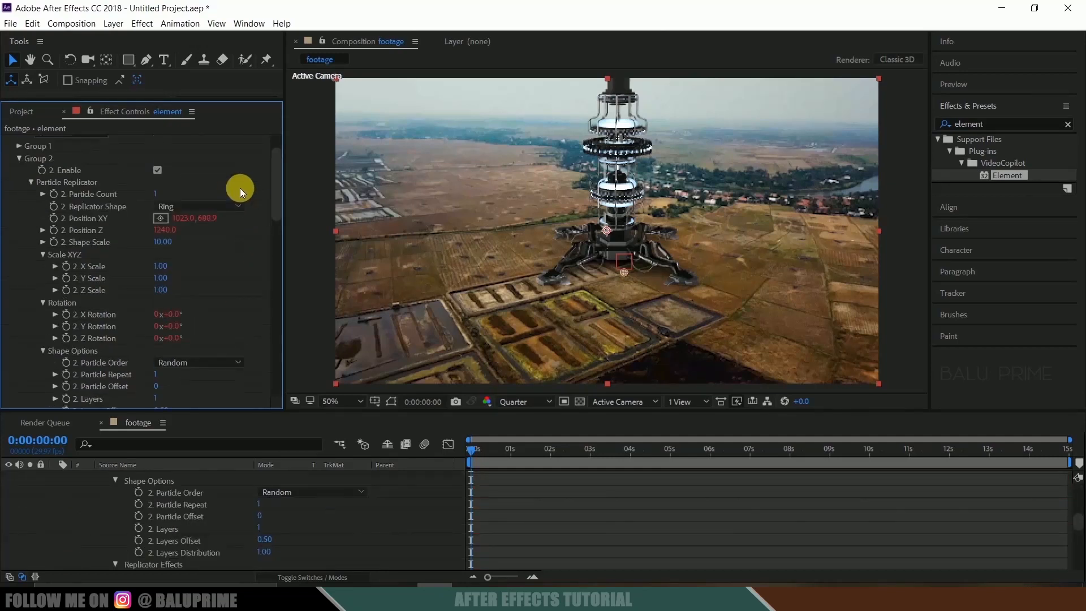
Step: Set Group 2's Particle Count to 8 and its Shape Scale to 20
scroll(144, 233, up, 3)
click(155, 225)
text(8)
key(Return)
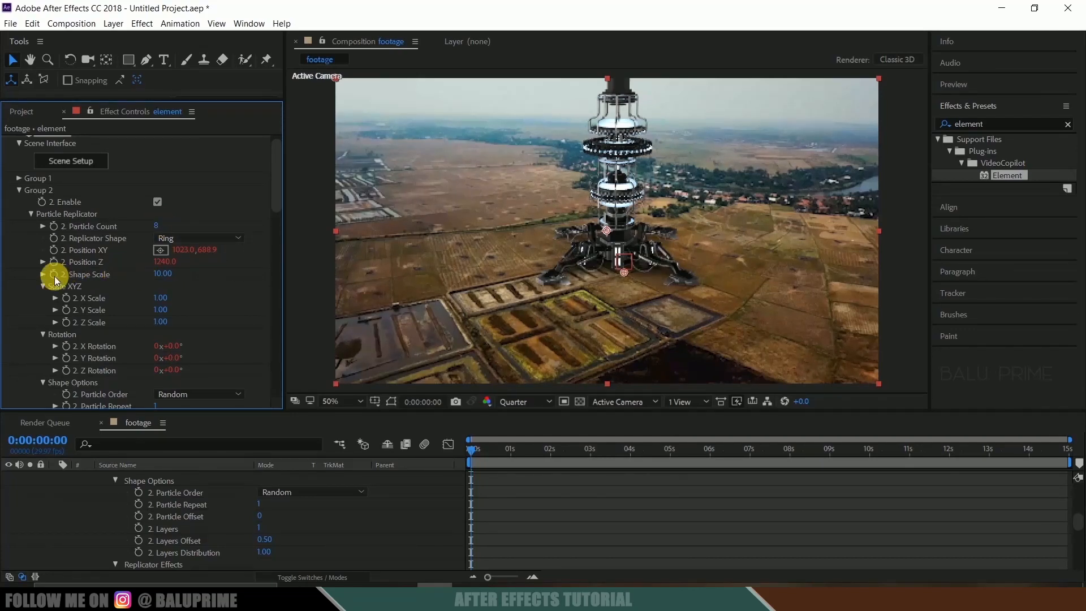
drag(163, 275, 226, 274)
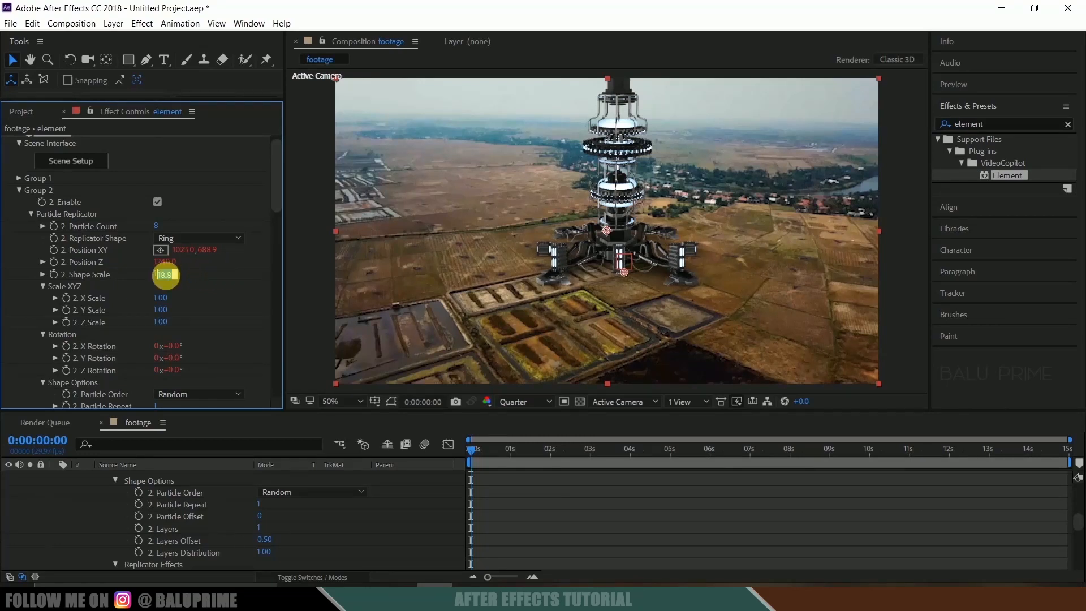
text(18)
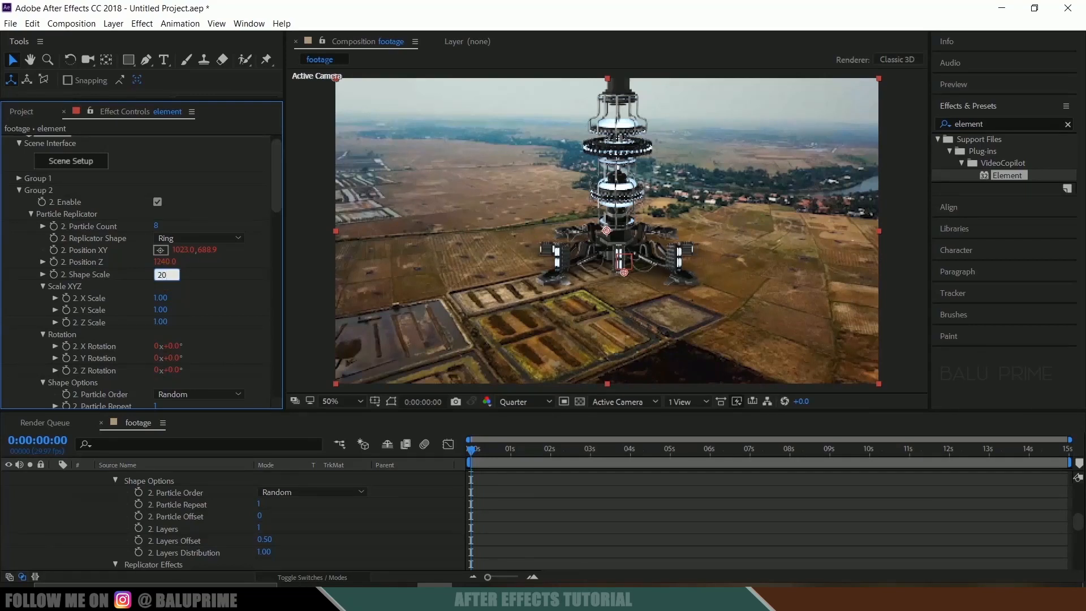
text(20)
click(165, 276)
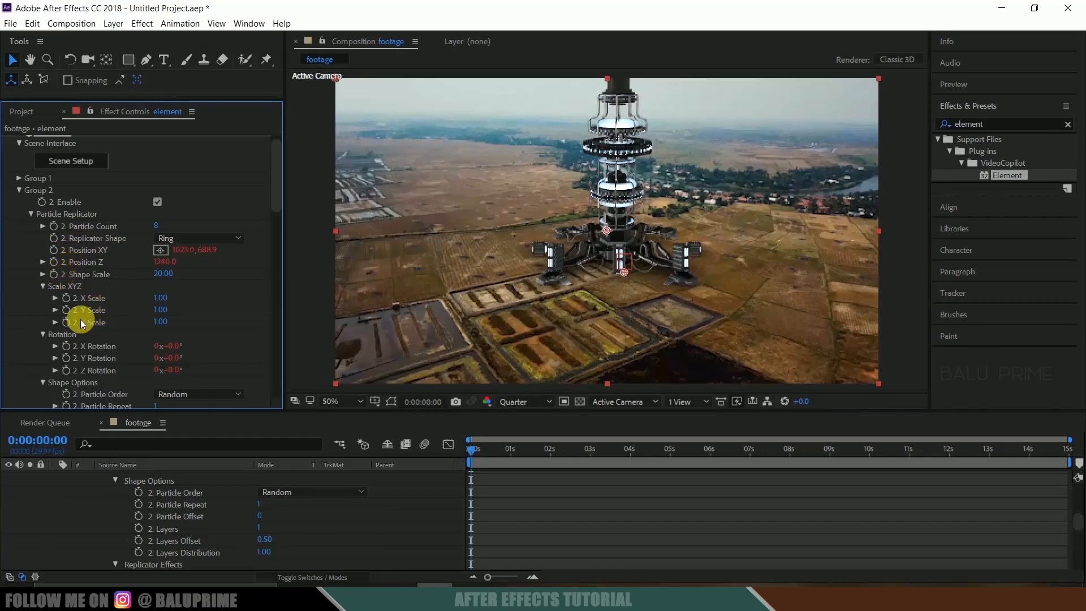
Step: Set Group 2's replicator X Rotation to 20° to tilt the component ring
scroll(104, 342, down, 2)
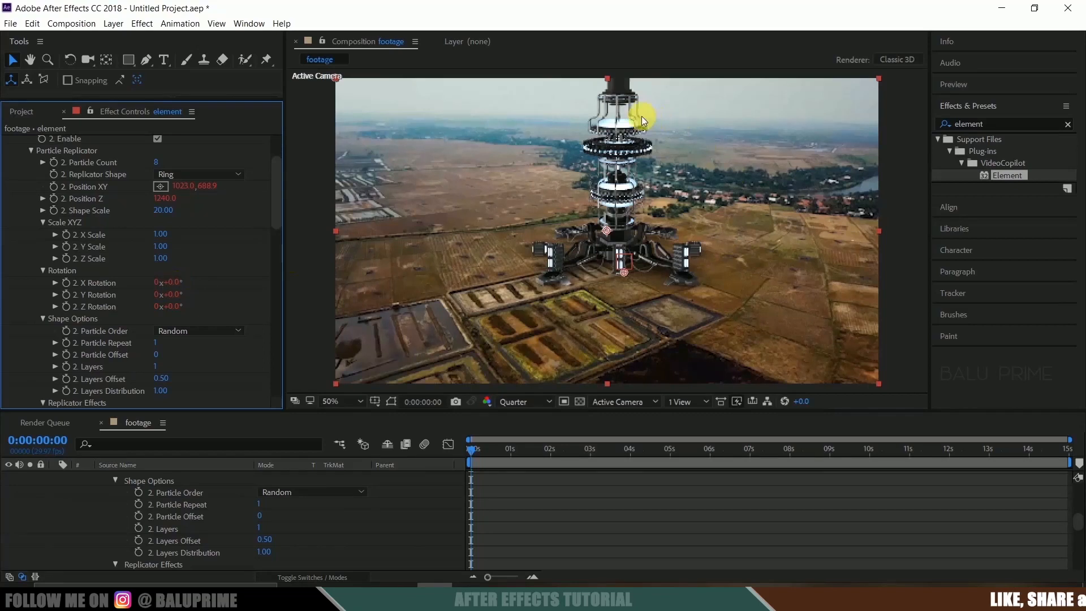
scroll(249, 255, up, 3)
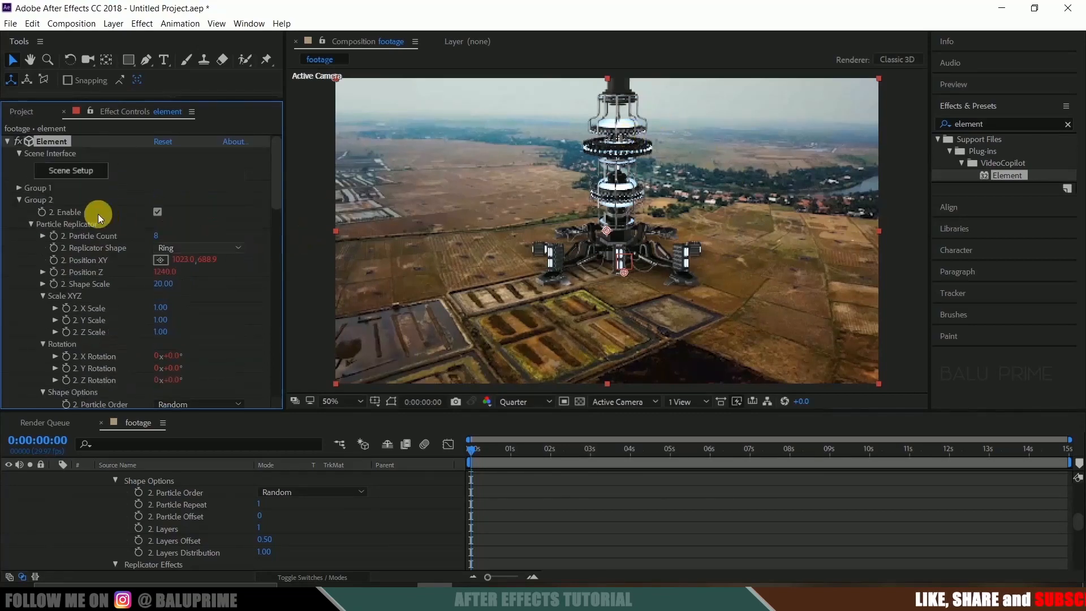
click(21, 188)
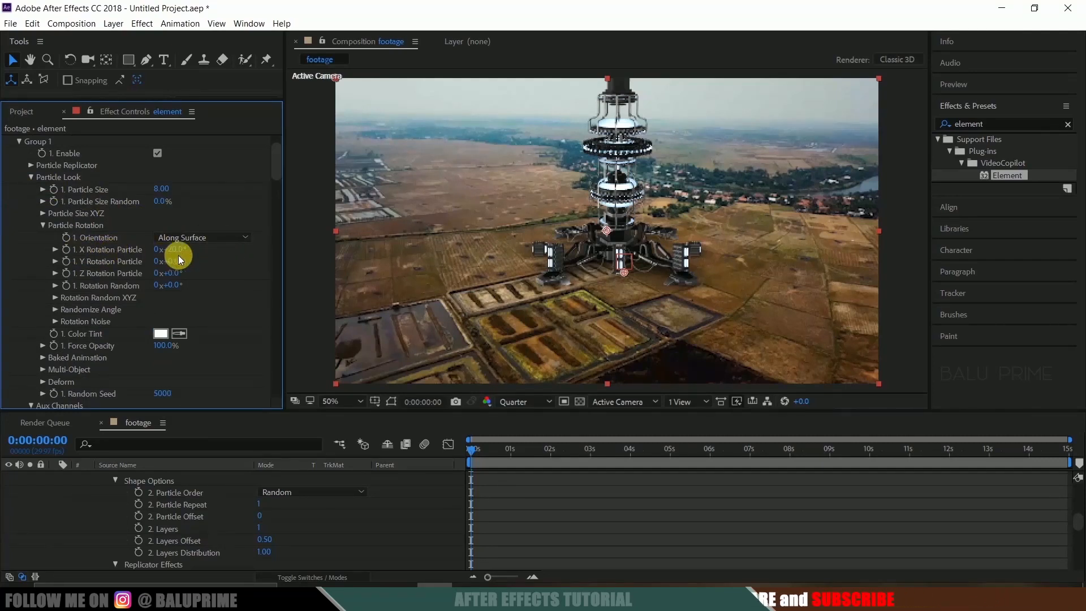
scroll(219, 281, down, 10)
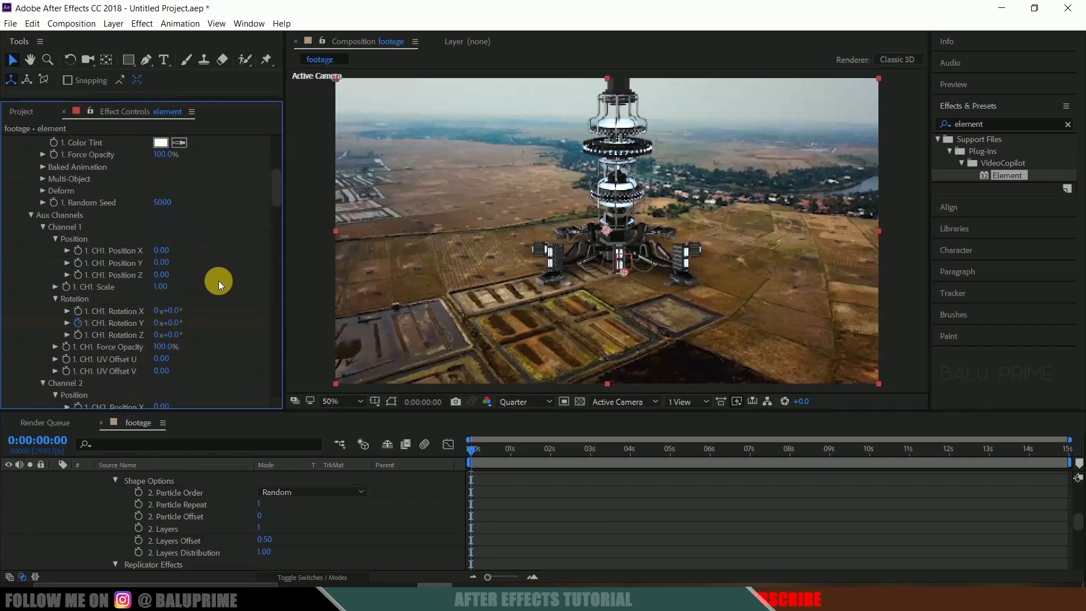
scroll(218, 281, down, 15)
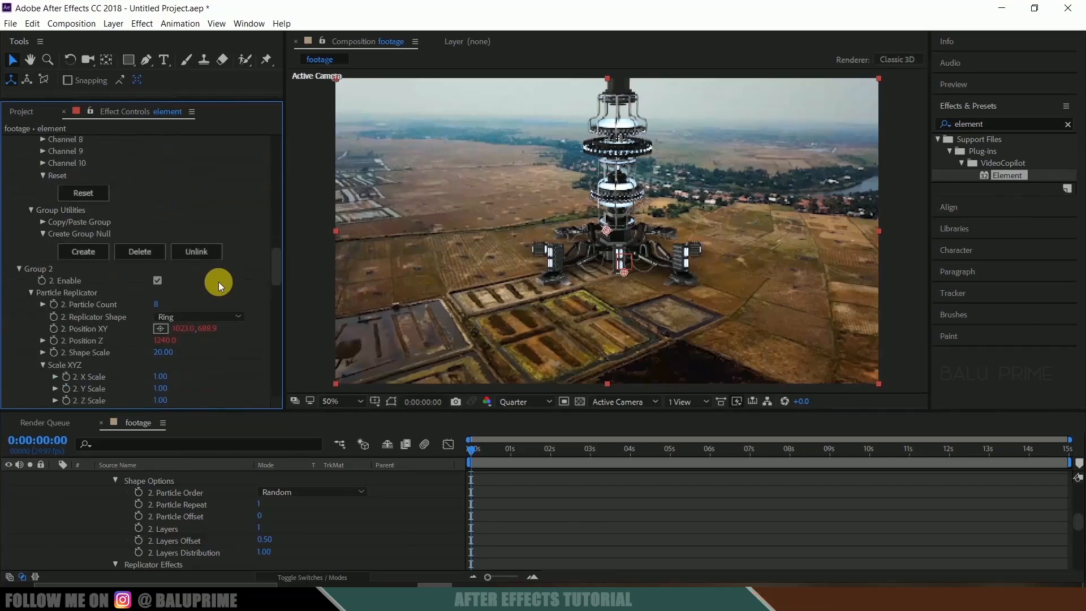
scroll(105, 354, down, 4)
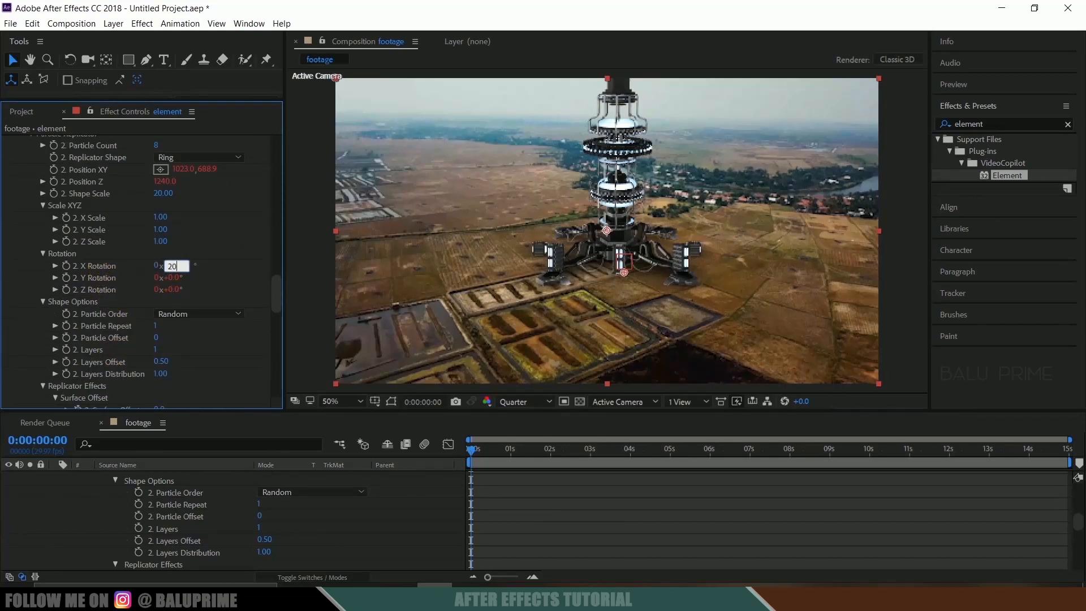
click(179, 266)
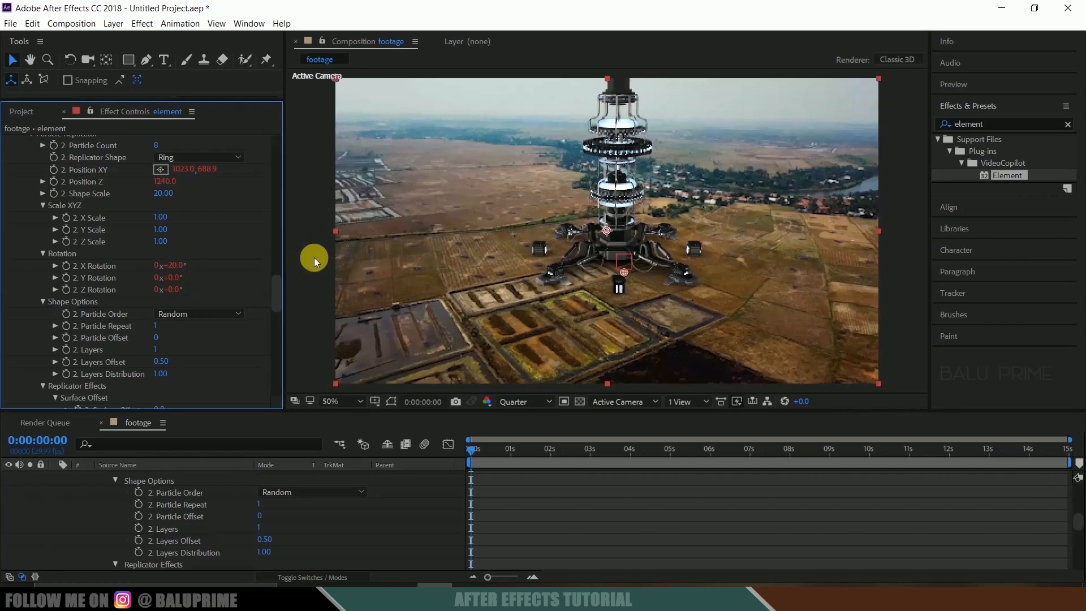
Step: Raise the Group 2 ring to the tower's upper section, with its Y position at about -3.1
drag(178, 169, 44, 165)
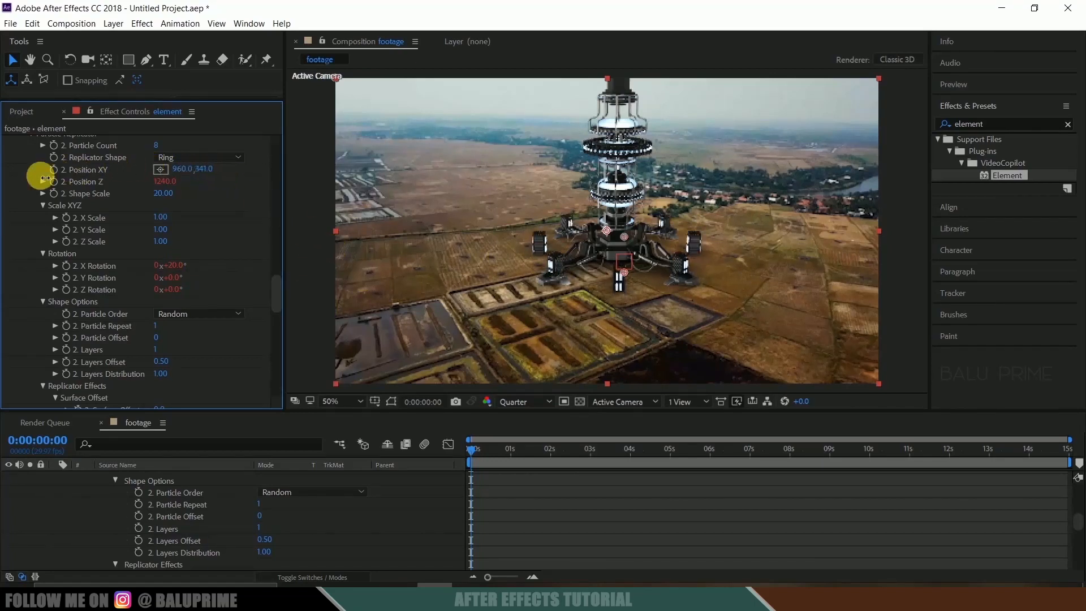
drag(213, 177, 97, 182)
drag(213, 164, 4, 170)
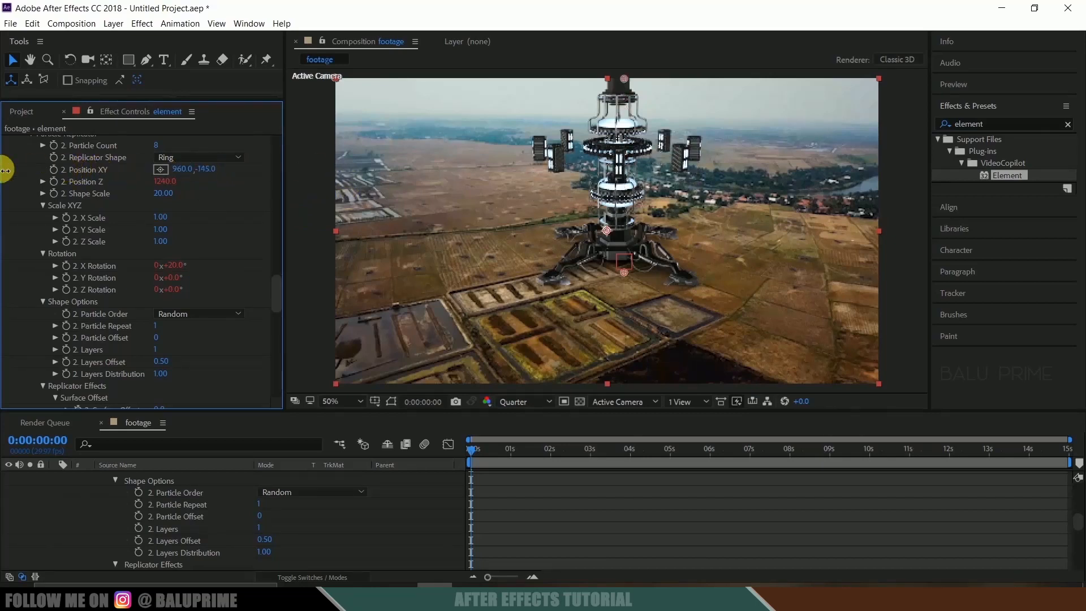
mouse_move(182, 169)
mouse_down()
mouse_move(201, 167)
mouse_move(153, 166)
mouse_move(190, 168)
mouse_up()
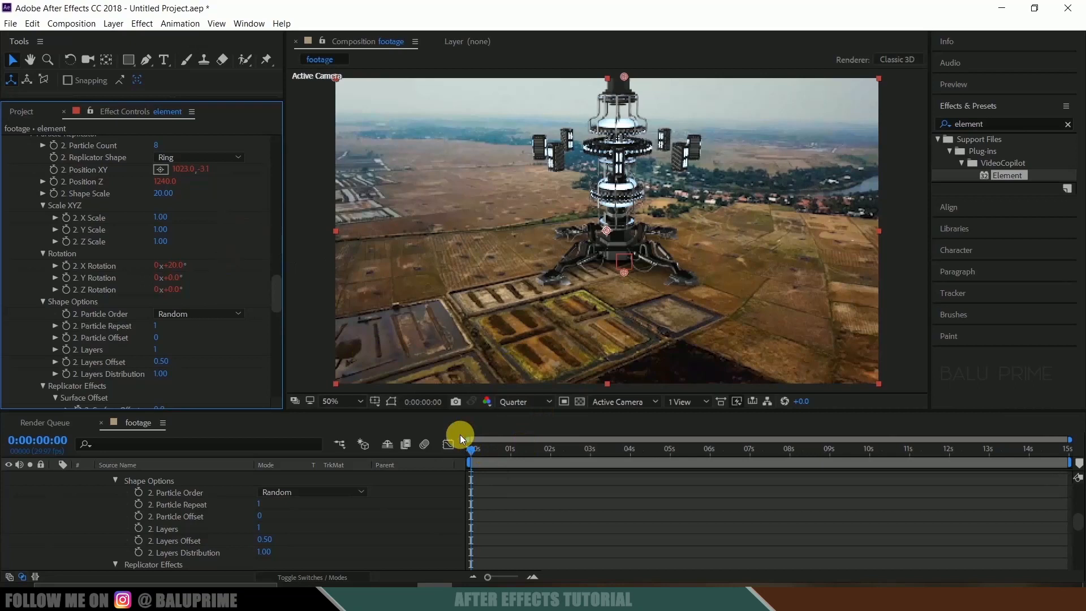
Step: Keyframe Group 2's Y Rotation from 0° at the first frame to full revolutions at 0:00:14:28, and preview the spinning ring
click(471, 454)
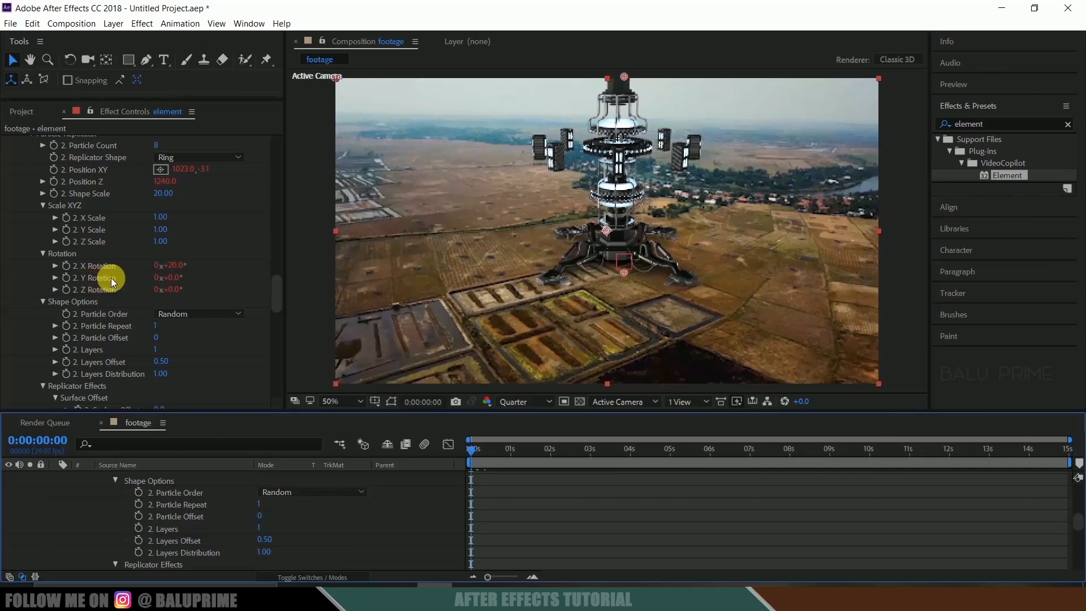
click(66, 278)
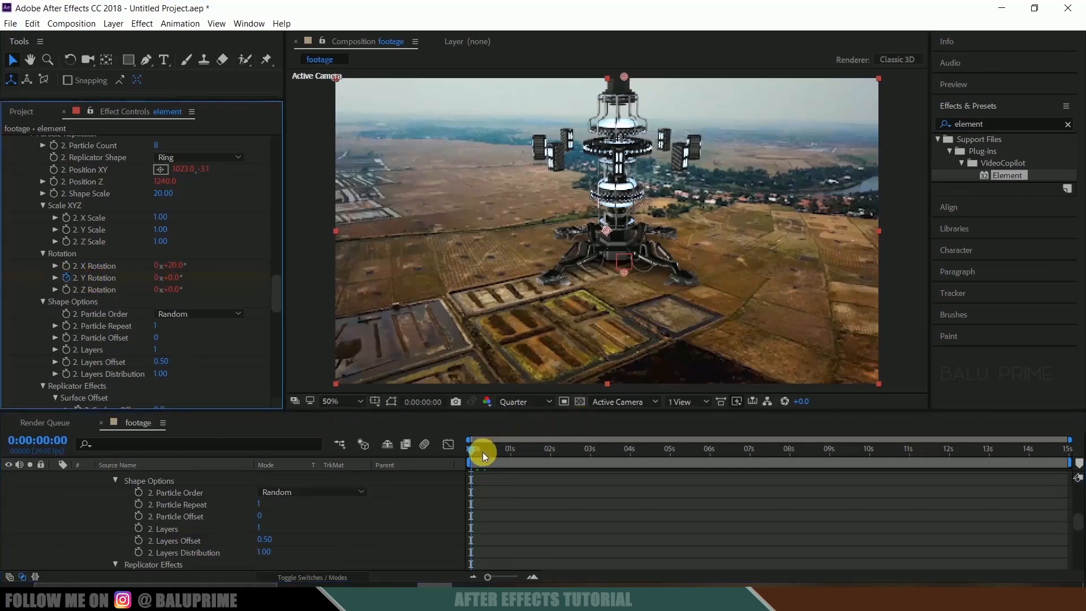
drag(480, 453, 1077, 451)
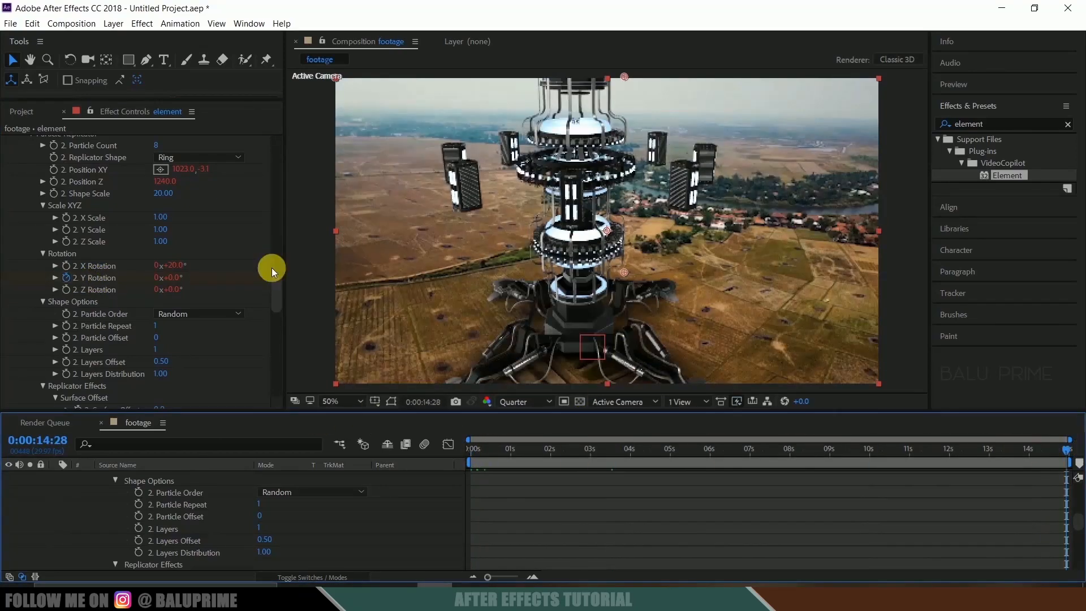
click(157, 278)
key(Return)
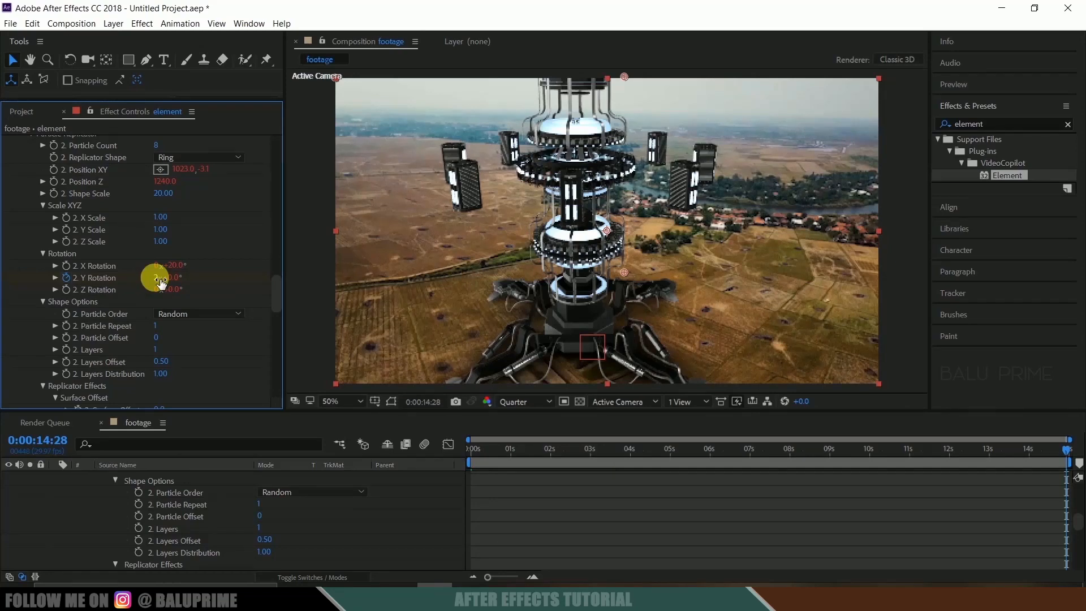
key(space)
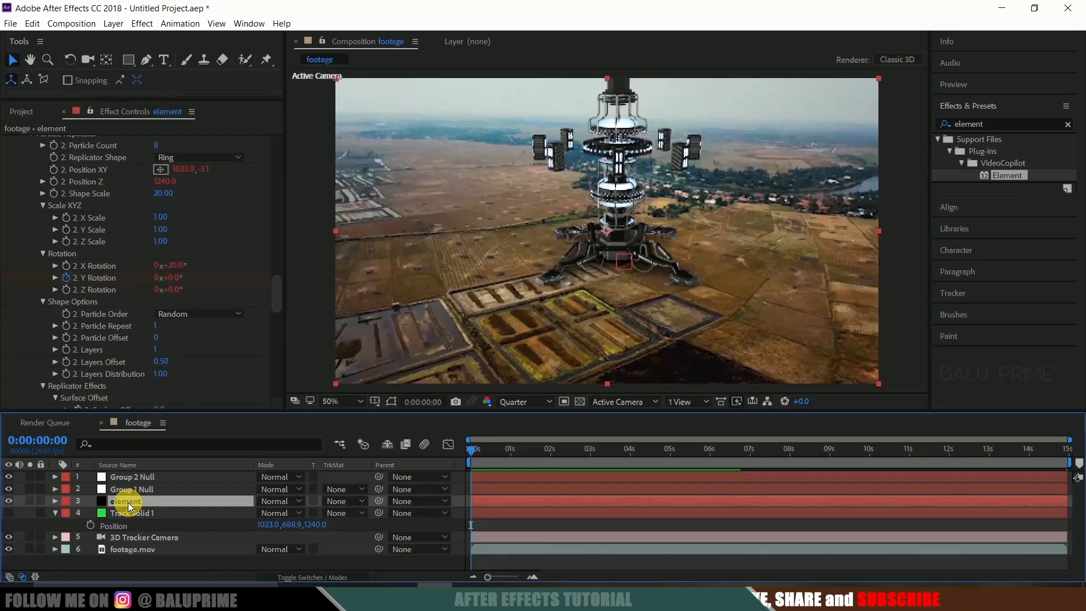
Step: Duplicate the element layer and set the upper copy's Output Show option to Illumination
click(32, 23)
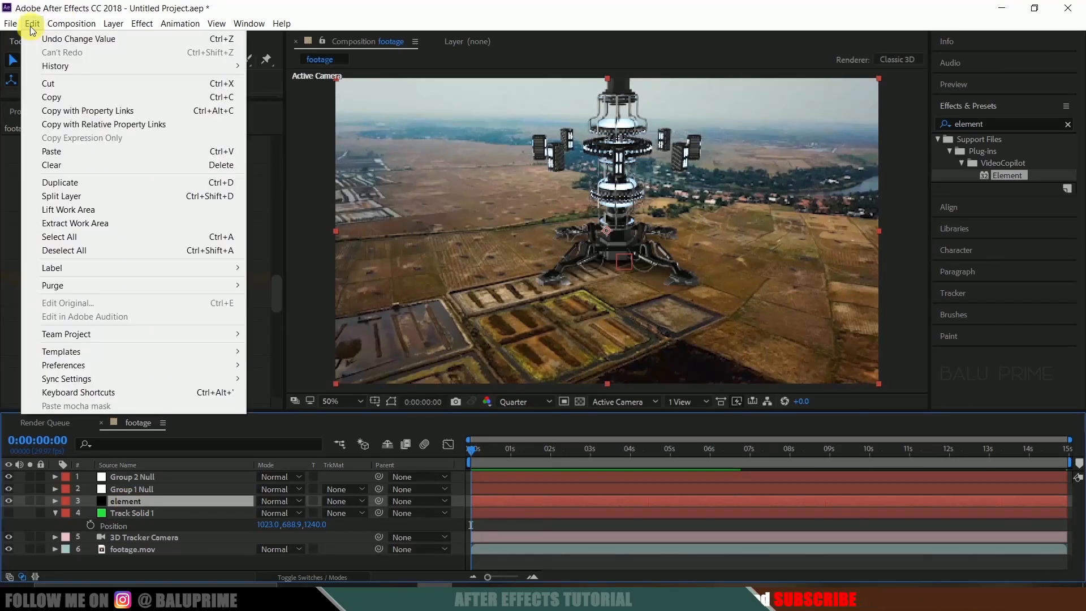
click(56, 181)
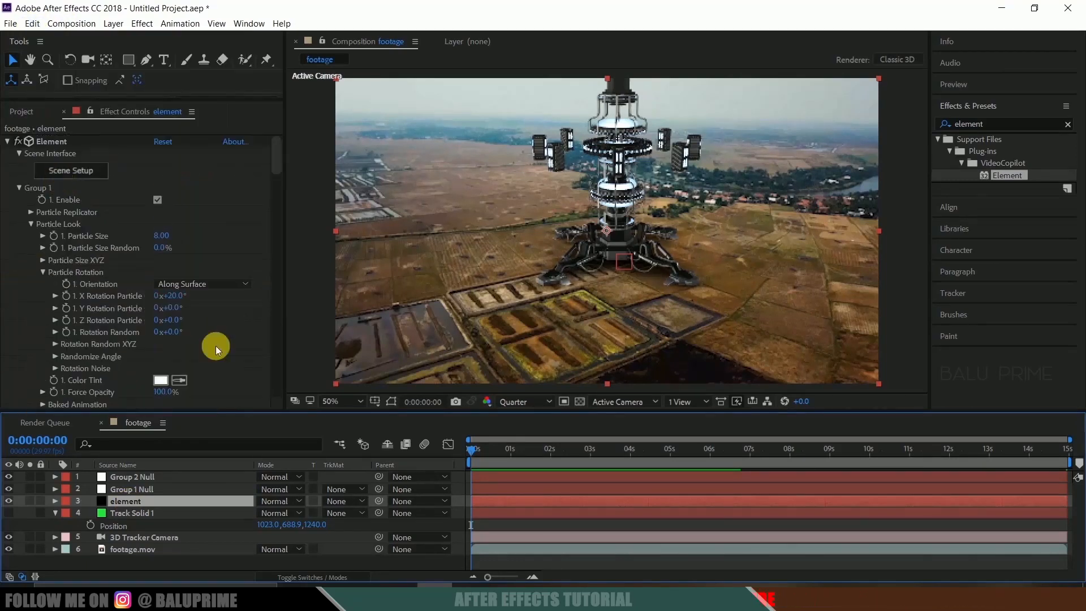
scroll(36, 361, down, 15)
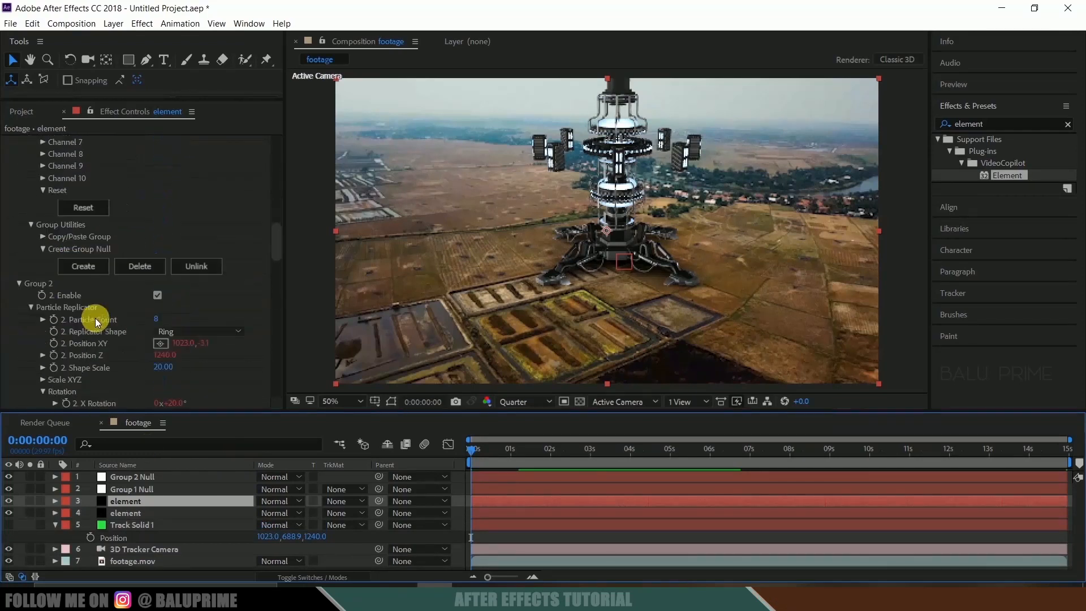
scroll(100, 327, down, 20)
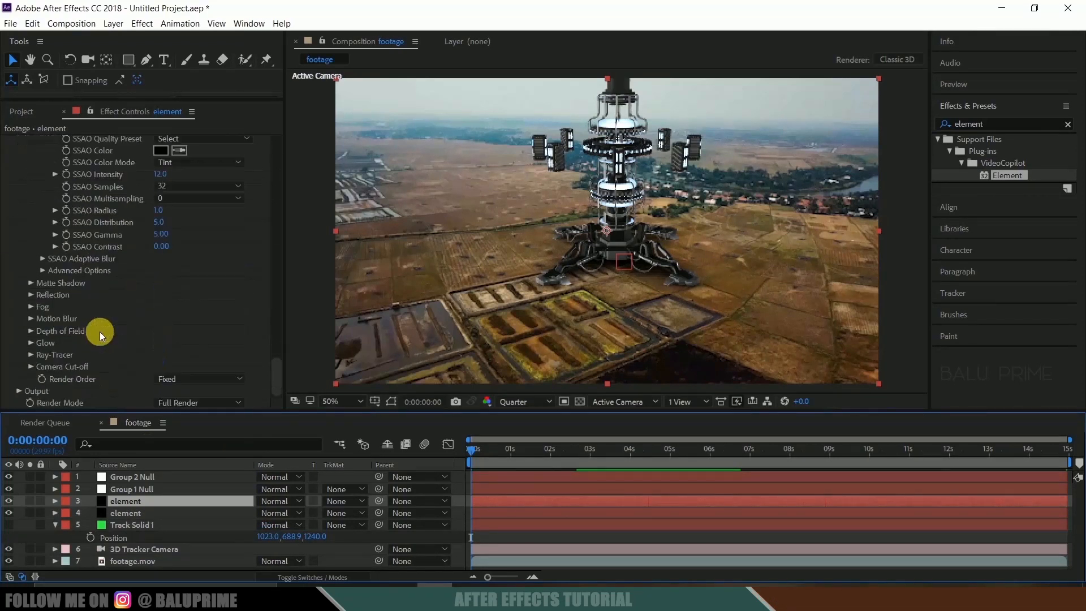
click(19, 390)
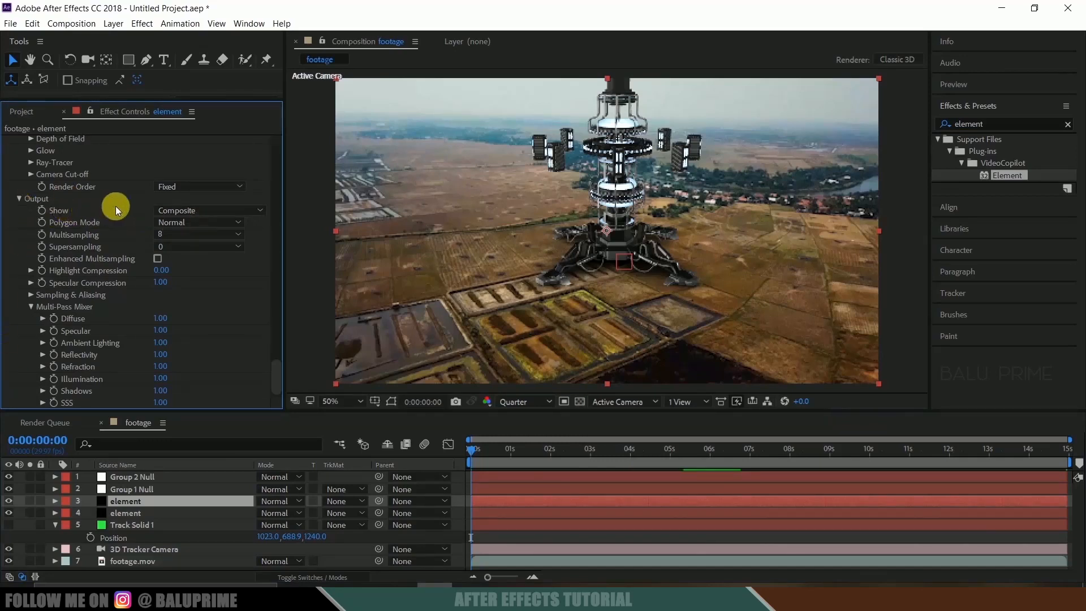
click(167, 210)
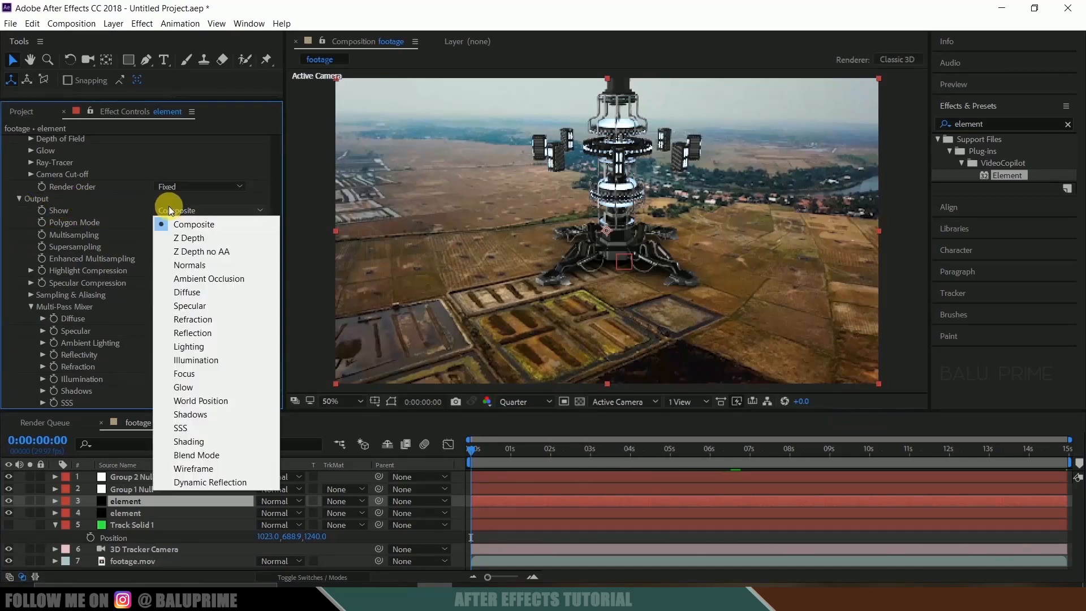
click(260, 360)
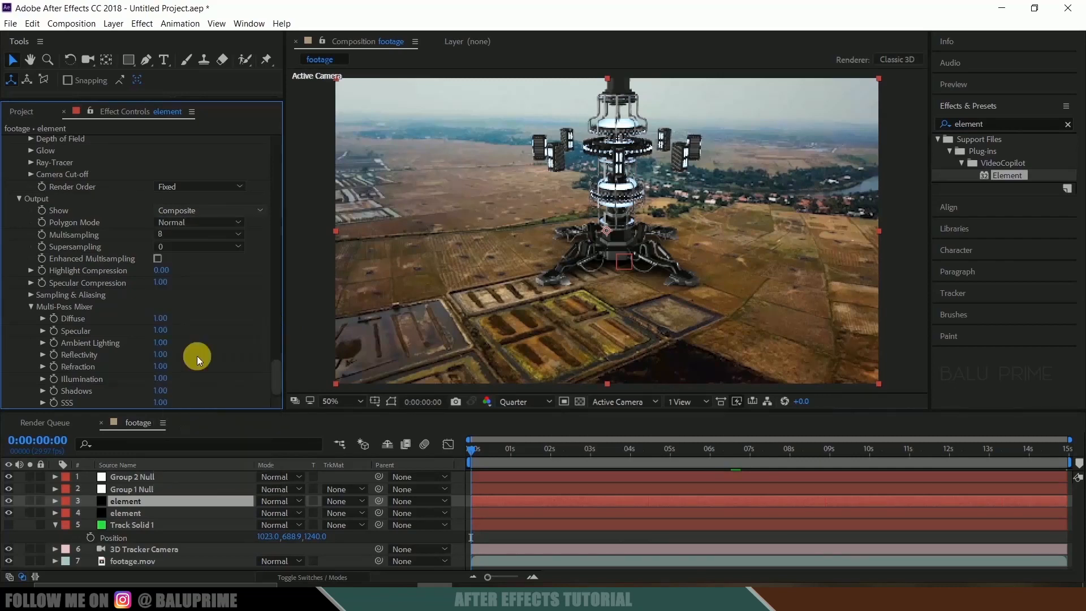
Step: Find the Deep Glow effect and apply it to the upper element layer
click(1011, 131)
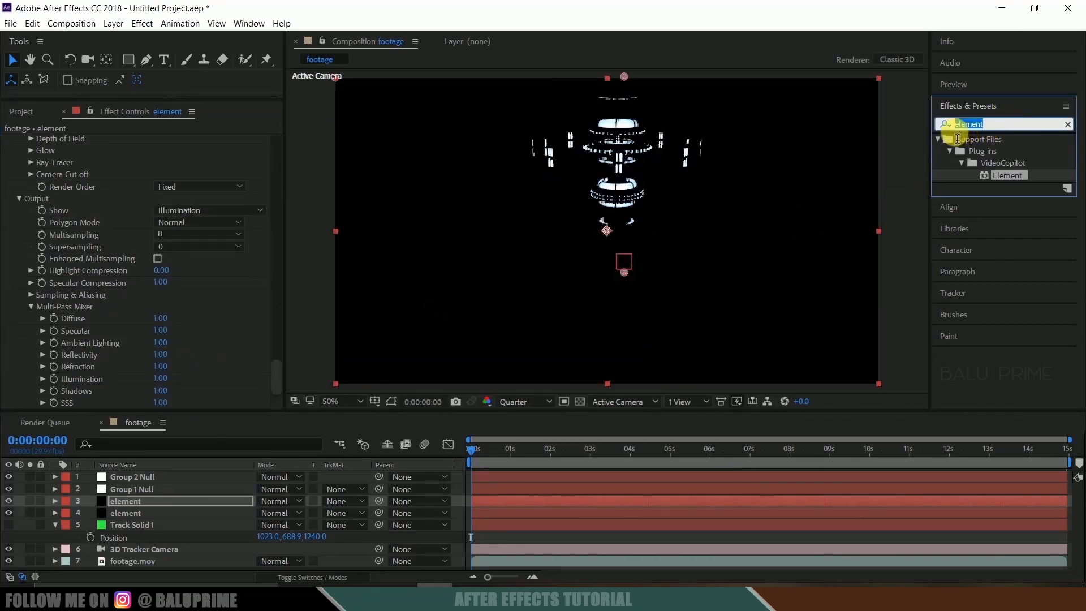
text(glow)
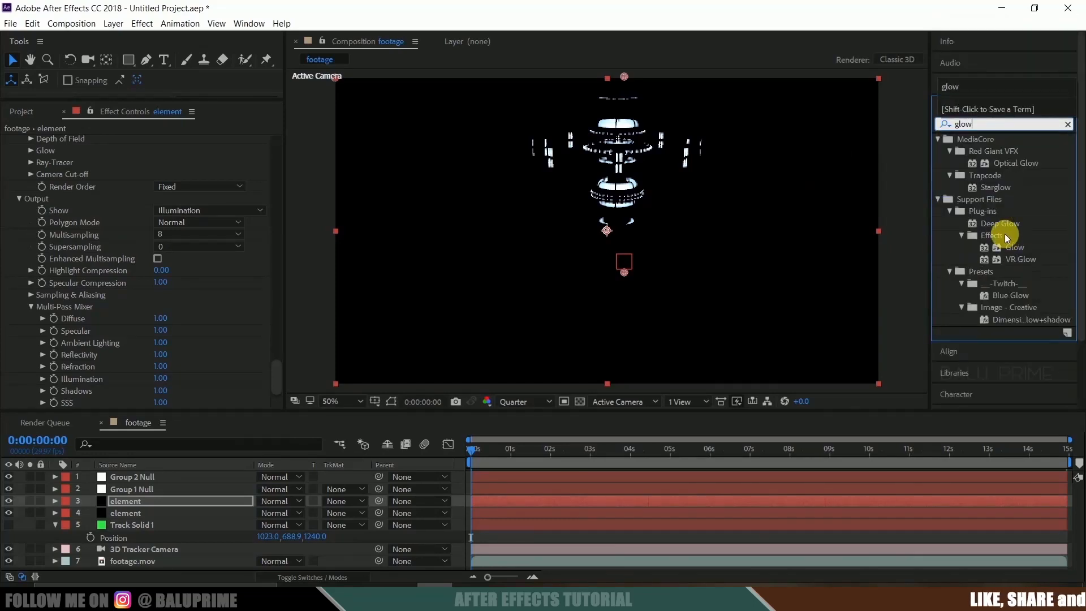
click(1000, 222)
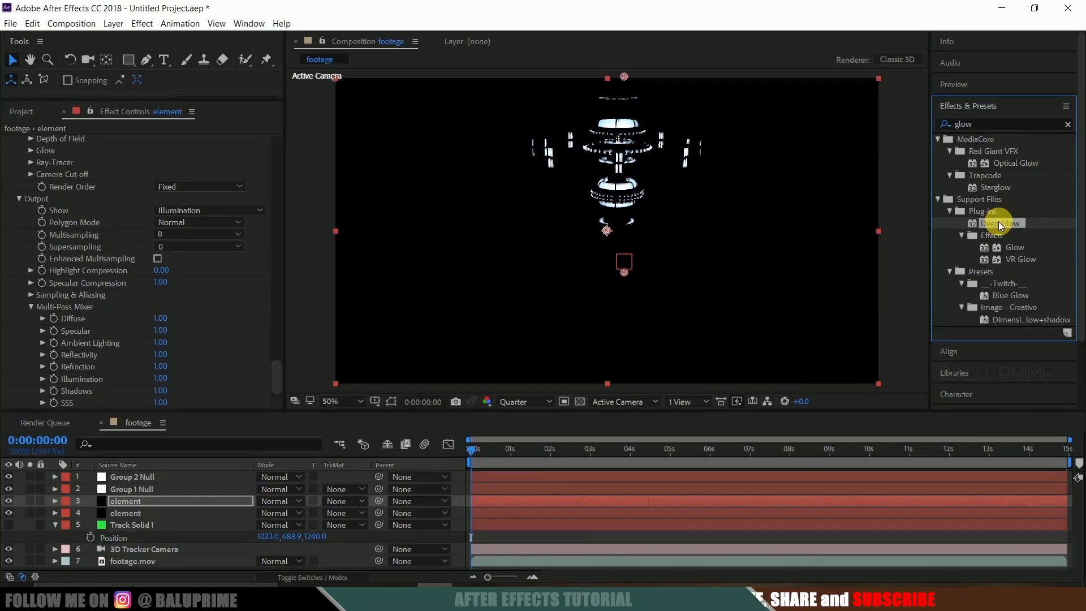
drag(999, 222, 128, 502)
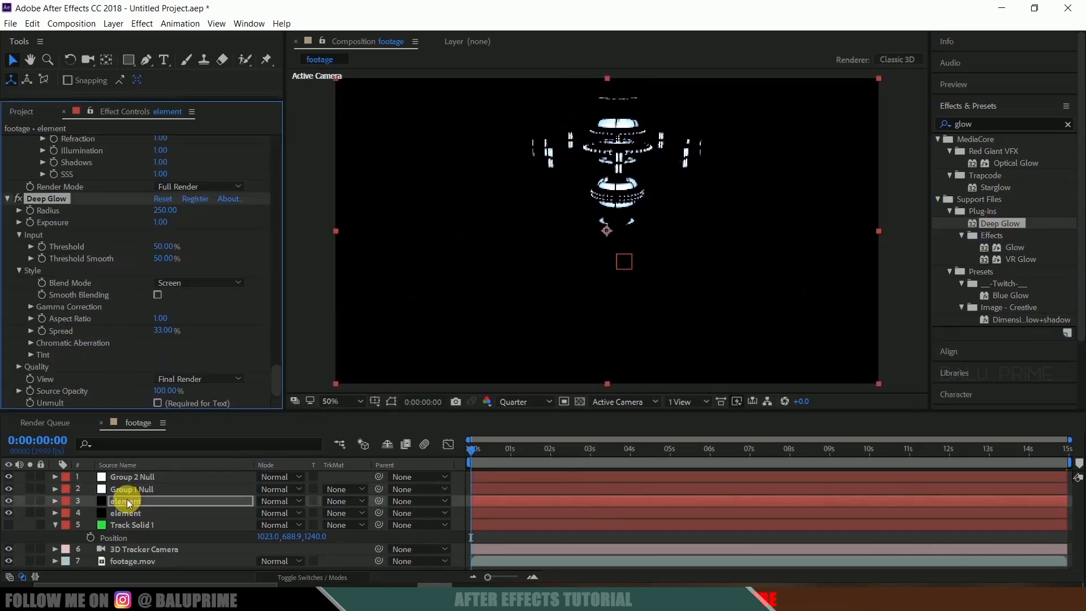
Step: Apply VC Color Vibrance to the upper element layer and set its color to bright sky blue
click(1001, 128)
drag(999, 126, 890, 126)
text(vc)
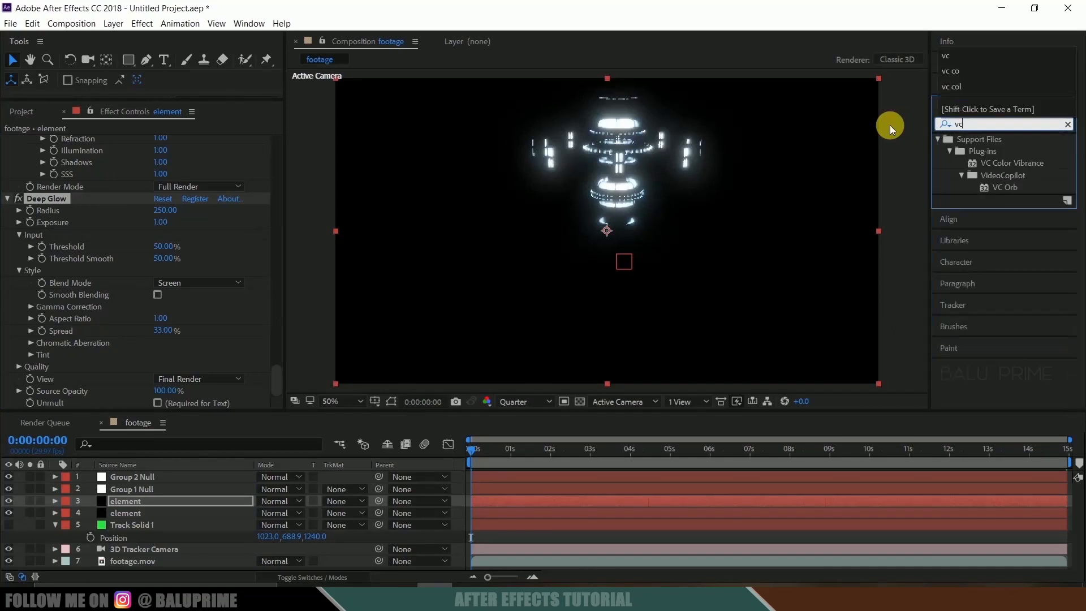
drag(999, 163, 138, 505)
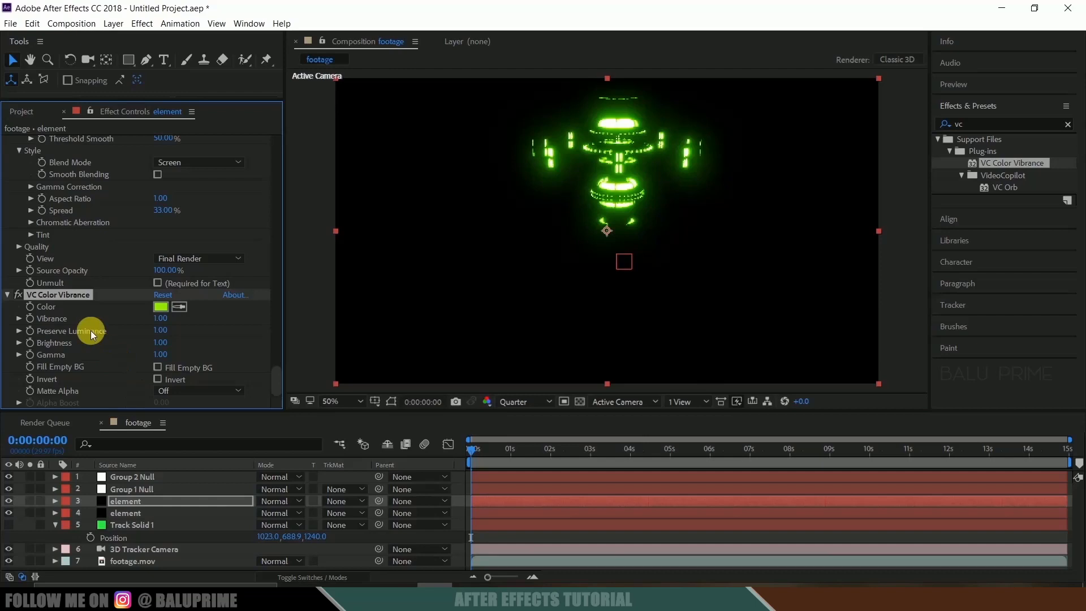
click(163, 307)
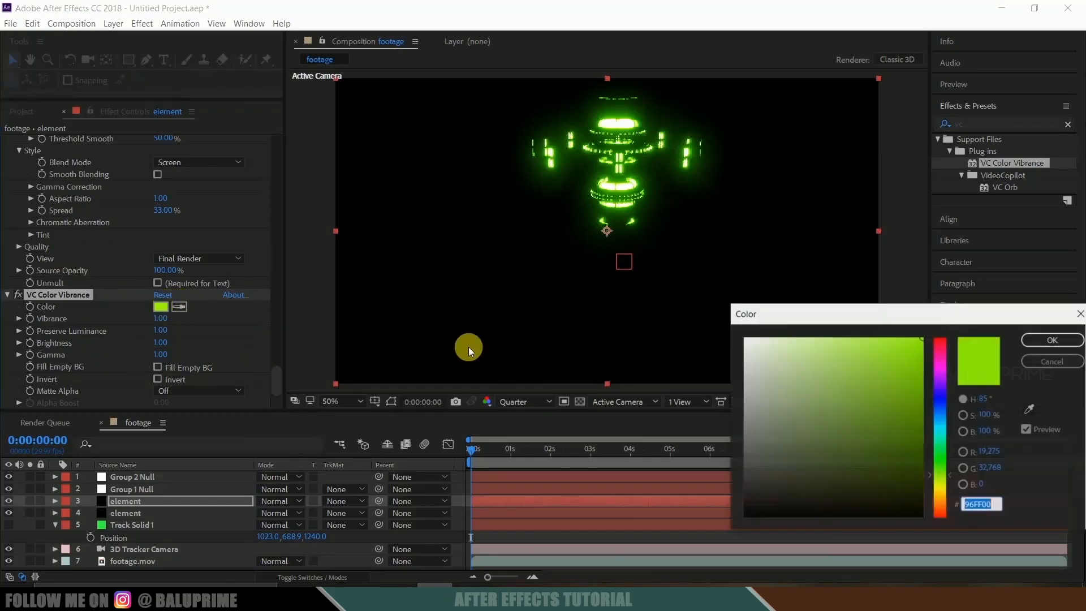
click(939, 426)
click(1050, 340)
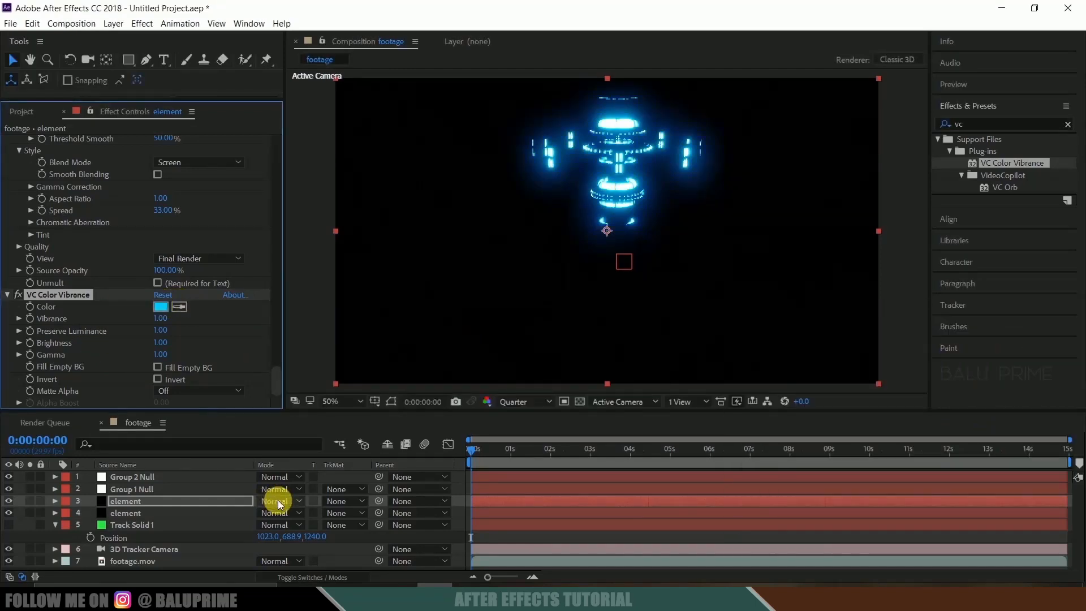
Step: Set the upper element layer's blending mode to Add and preview the glow over the footage
click(277, 501)
click(332, 207)
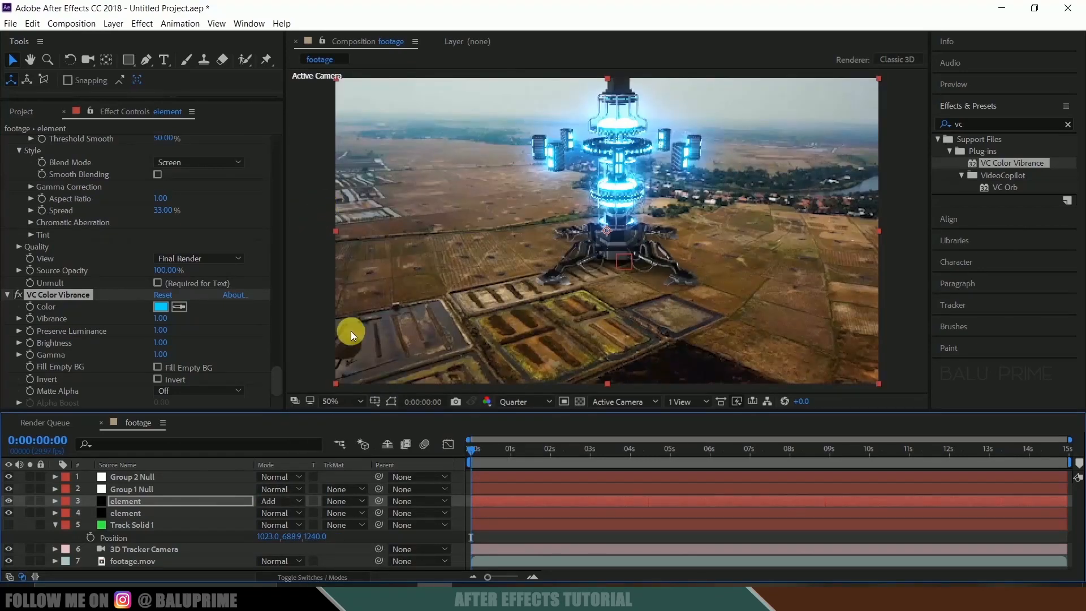
key(space)
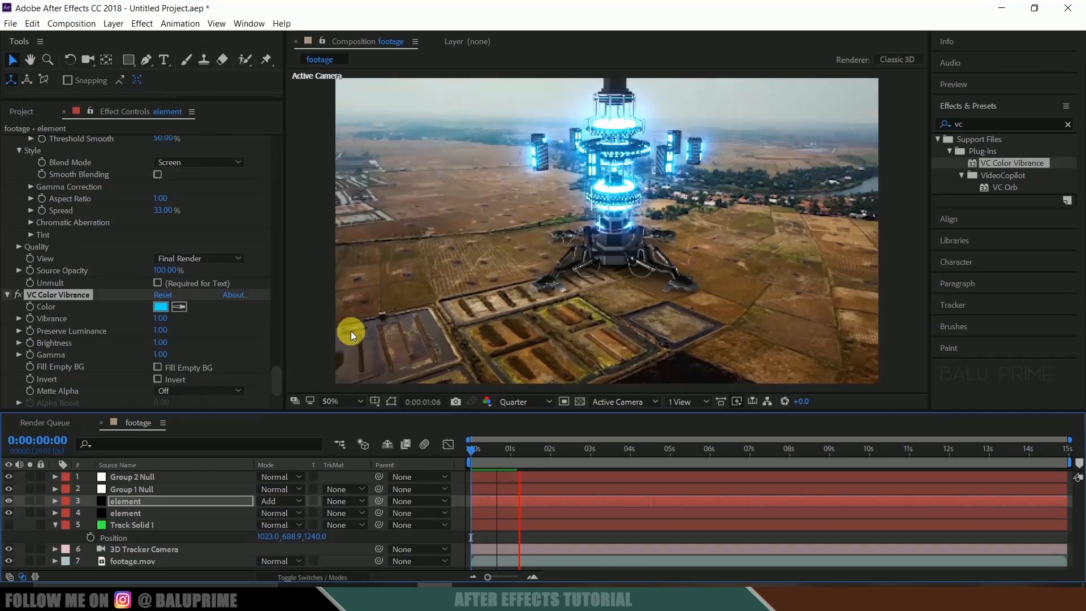
click(365, 310)
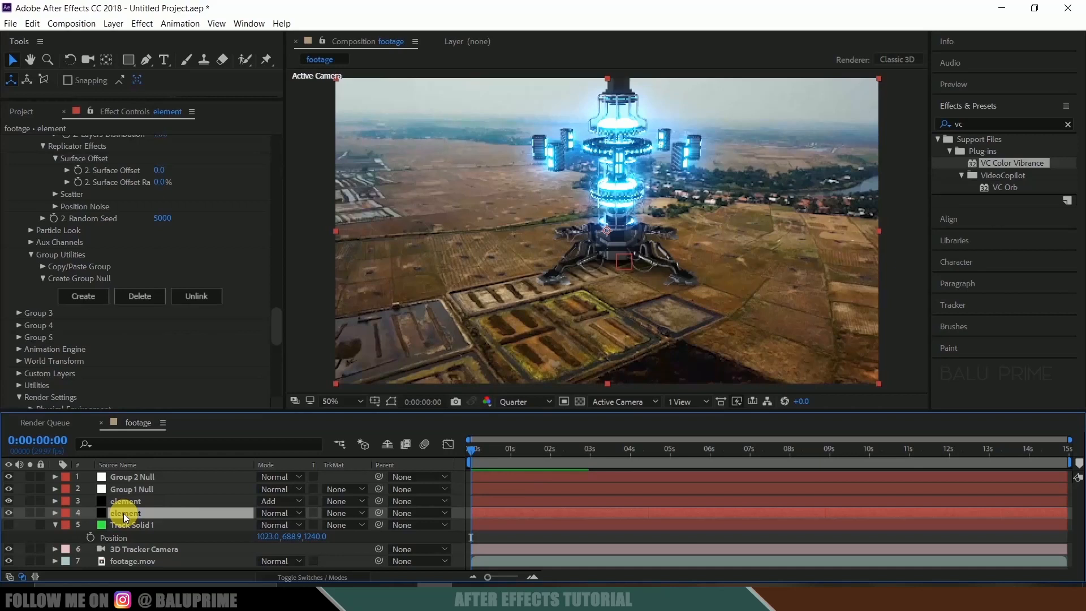
Step: In the lower element layer's Scene Setup, load Screenshot (559).png from the sci fi folder as the environment texture and apply the scene
scroll(230, 167, up, 10)
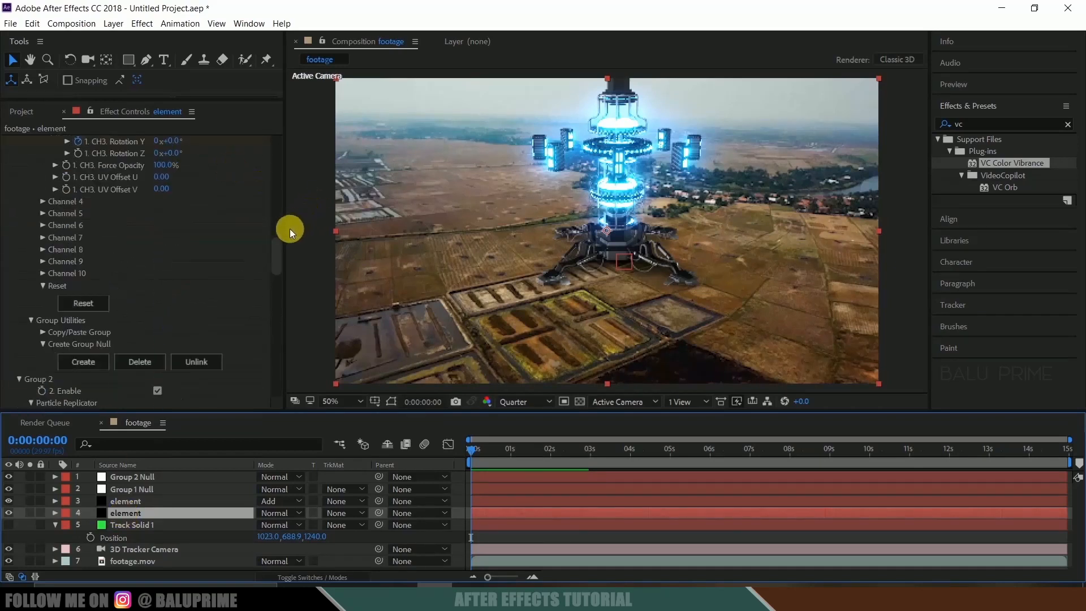
drag(279, 243, 283, 114)
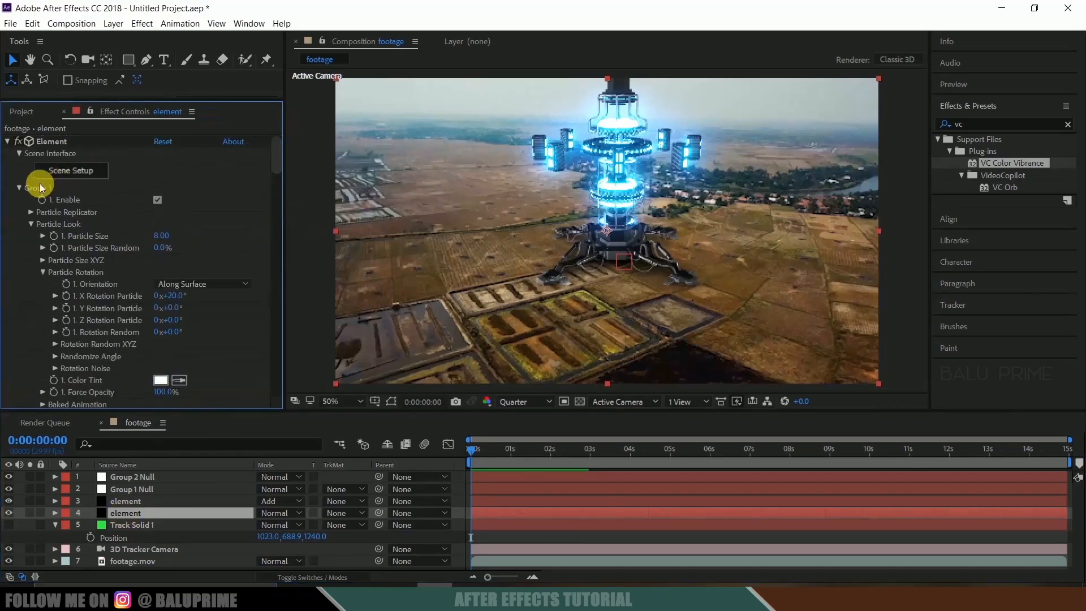
click(62, 172)
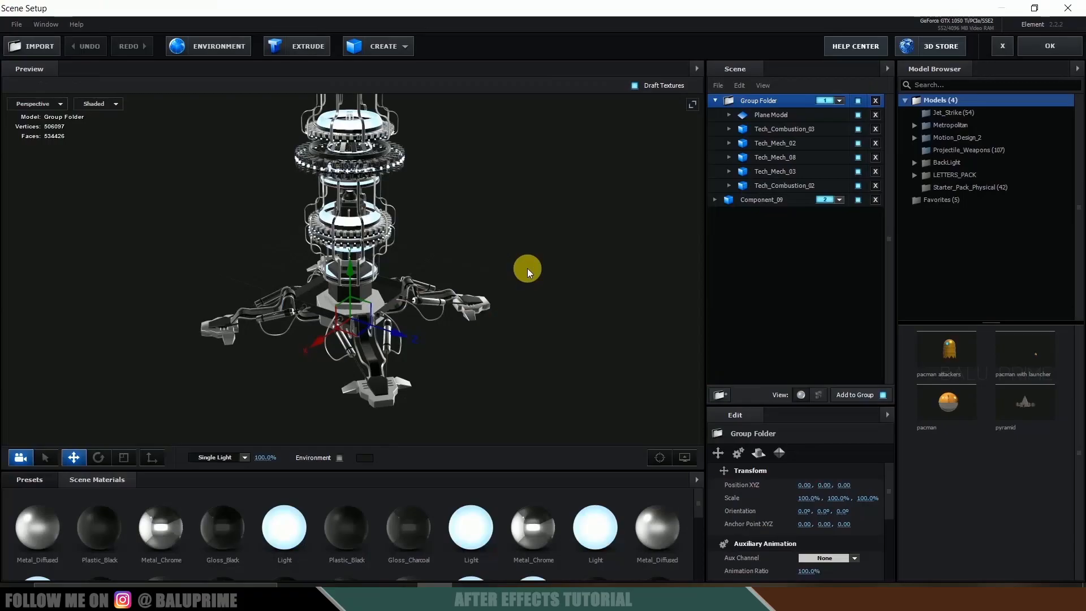
click(202, 47)
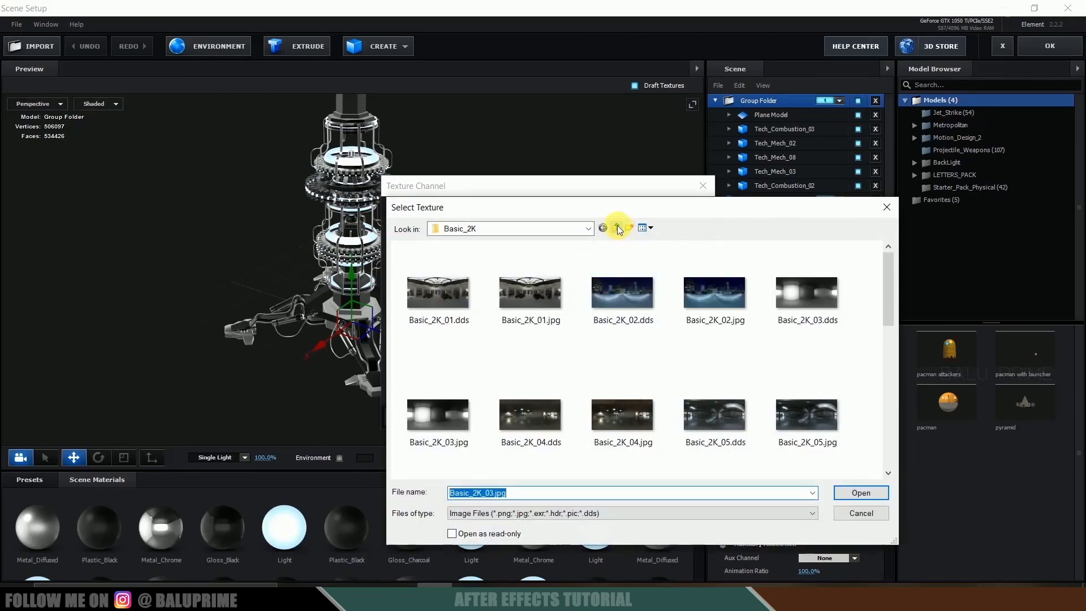
click(619, 230)
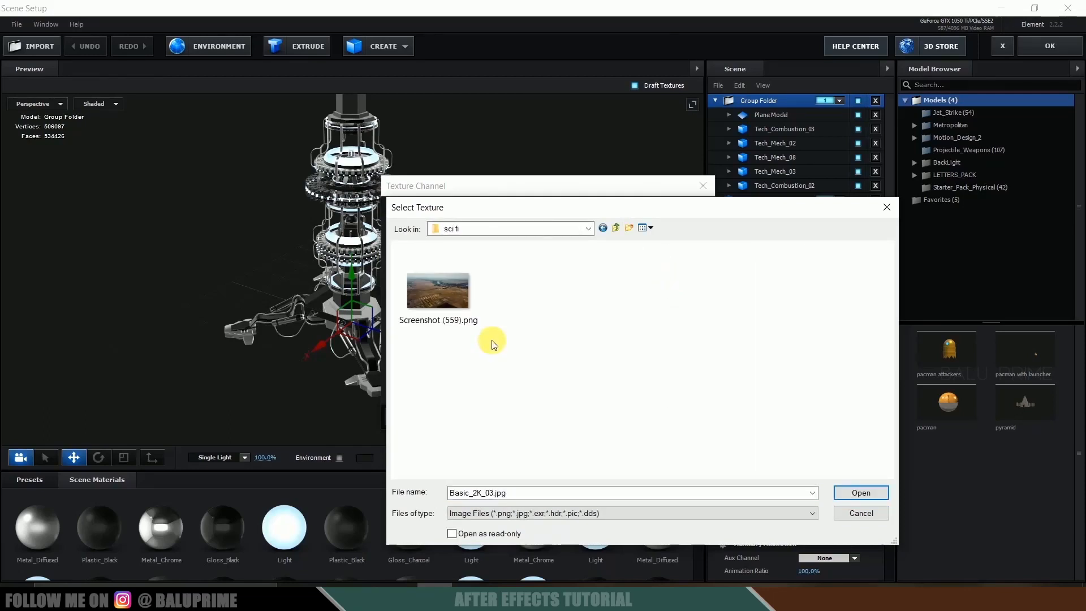
click(457, 300)
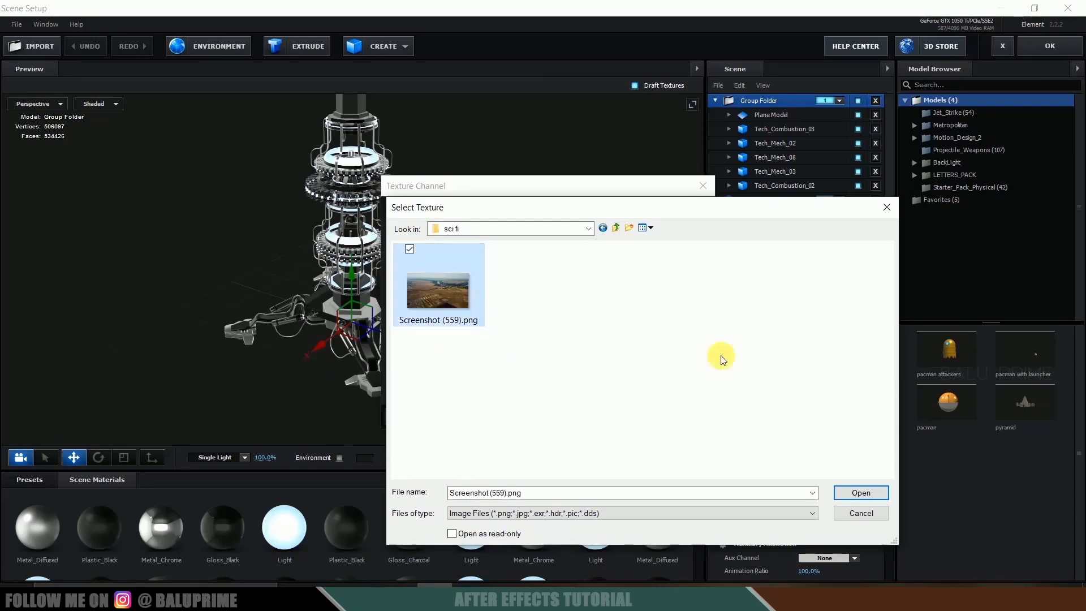
click(870, 493)
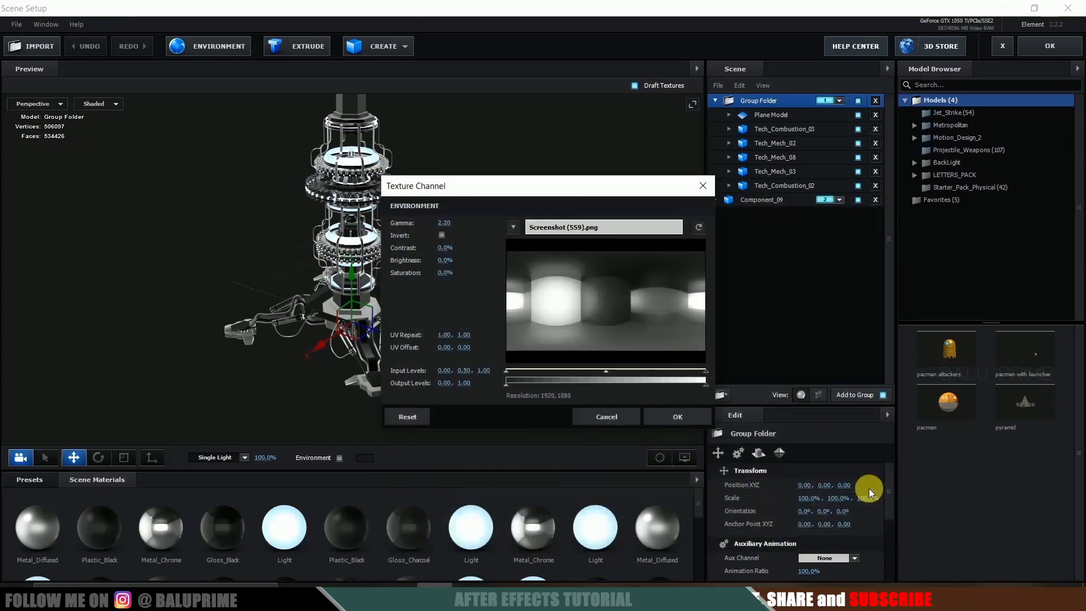
click(669, 418)
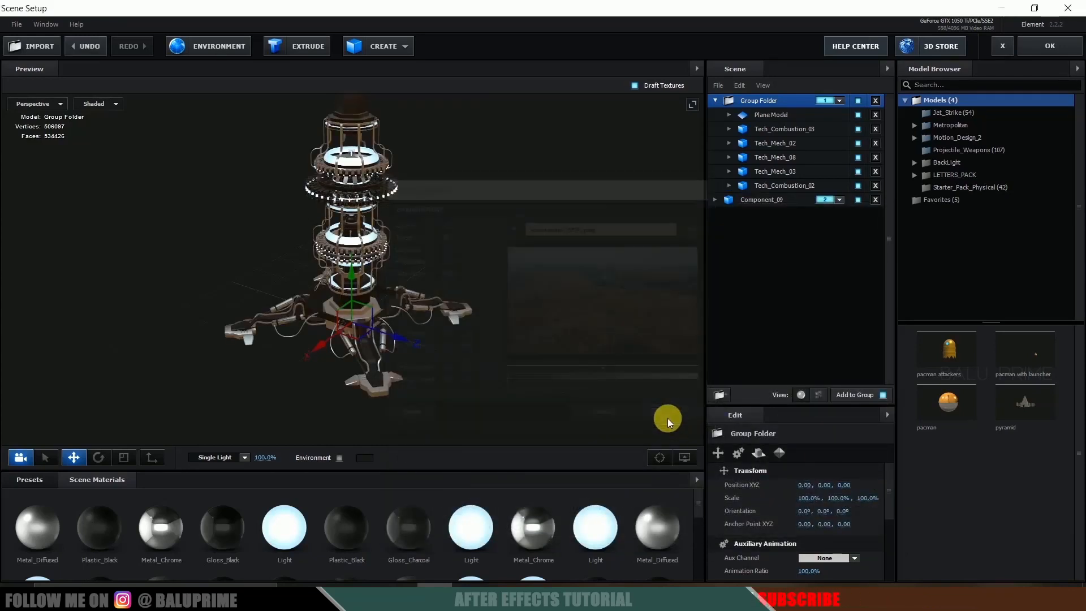
click(1039, 47)
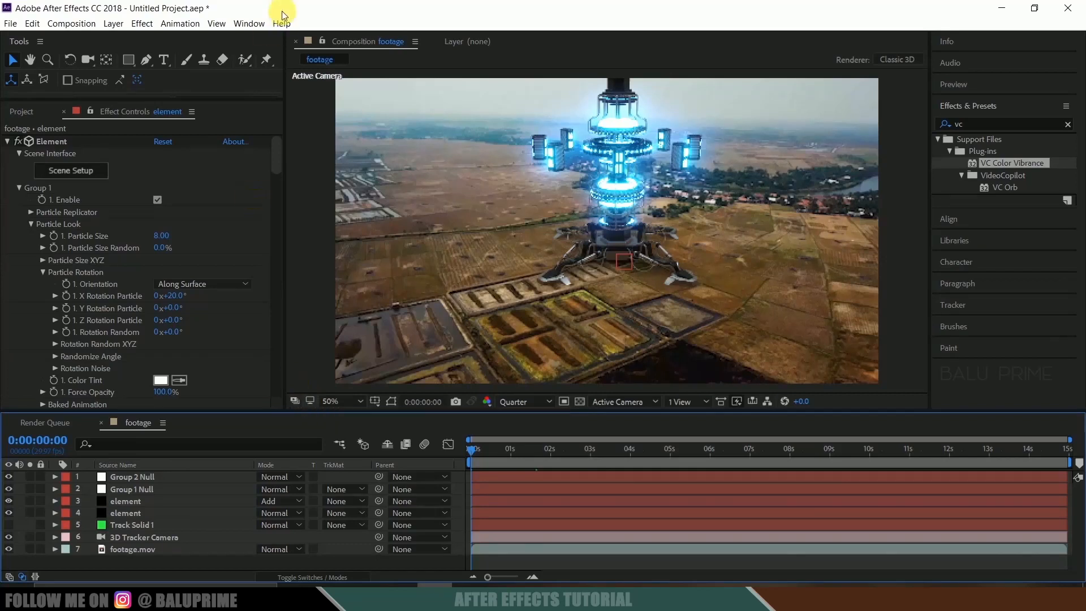
Step: Add a new light layer of type Parallel to the footage composition
click(116, 25)
mouse_move(130, 34)
click(396, 66)
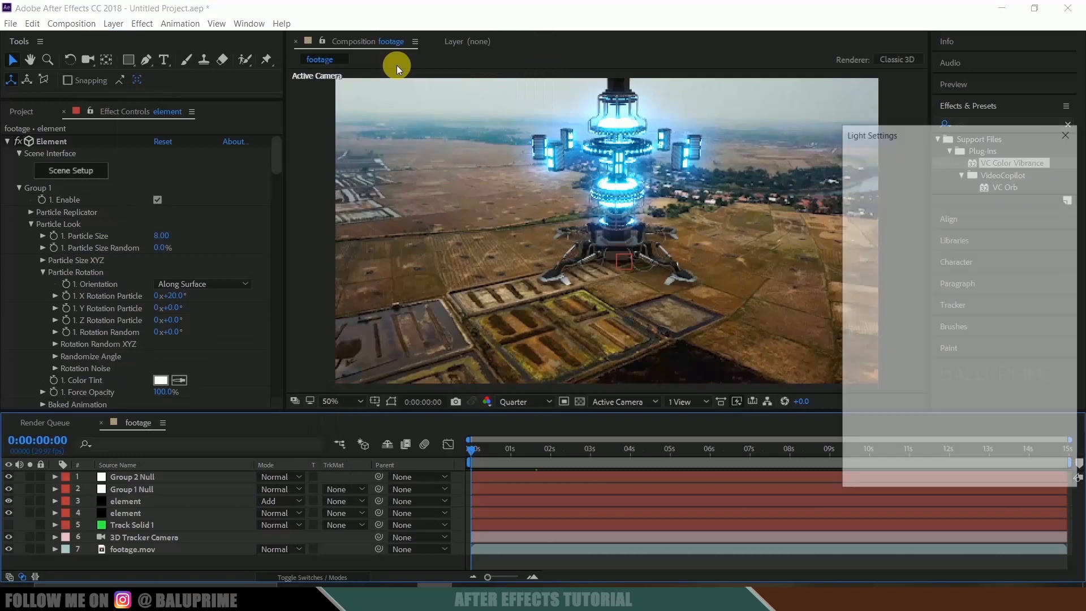
click(980, 195)
click(982, 207)
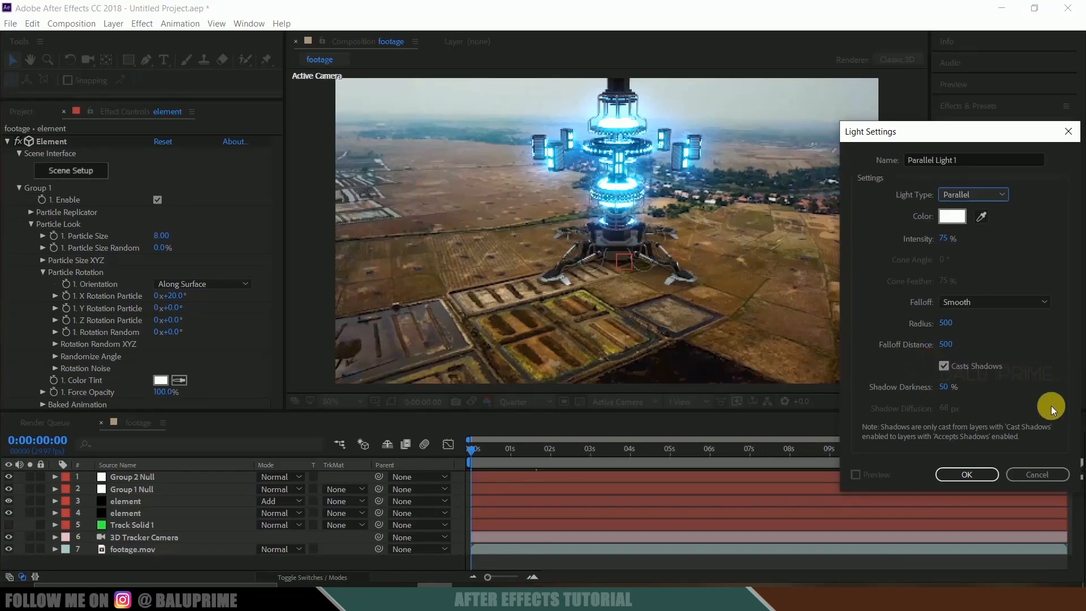
click(965, 475)
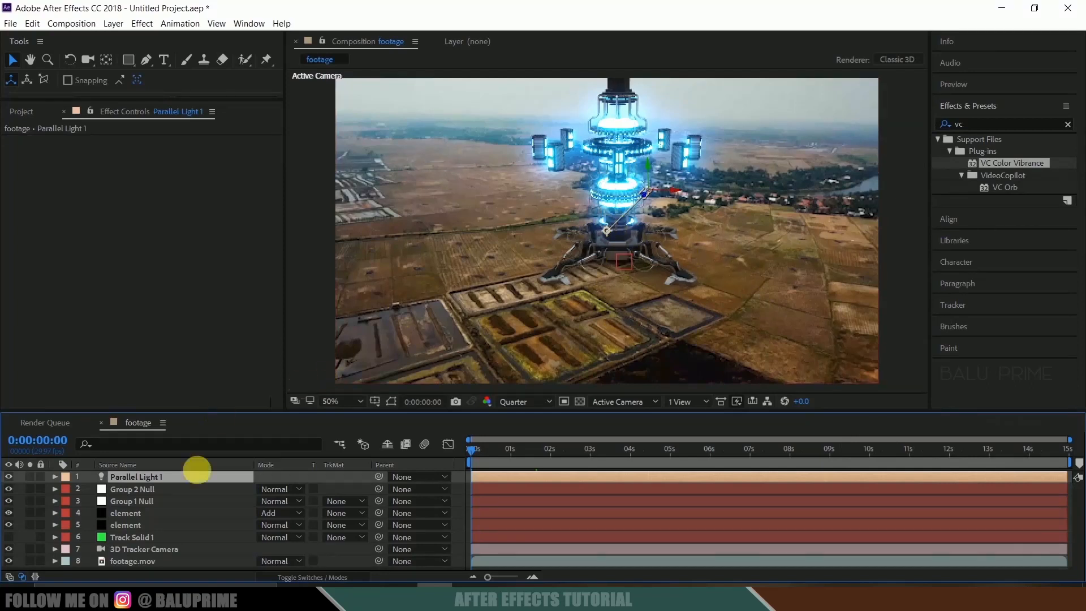
Step: Enable shadows in the Element render settings of the lower element layer
click(134, 524)
scroll(87, 259, down, 5)
scroll(86, 259, down, 15)
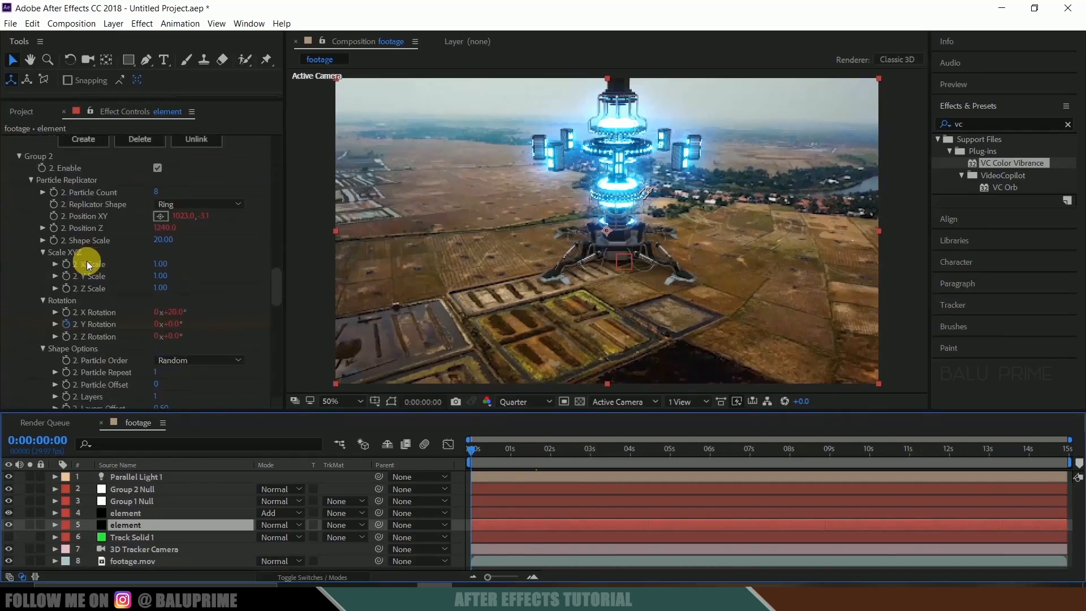
scroll(87, 260, down, 15)
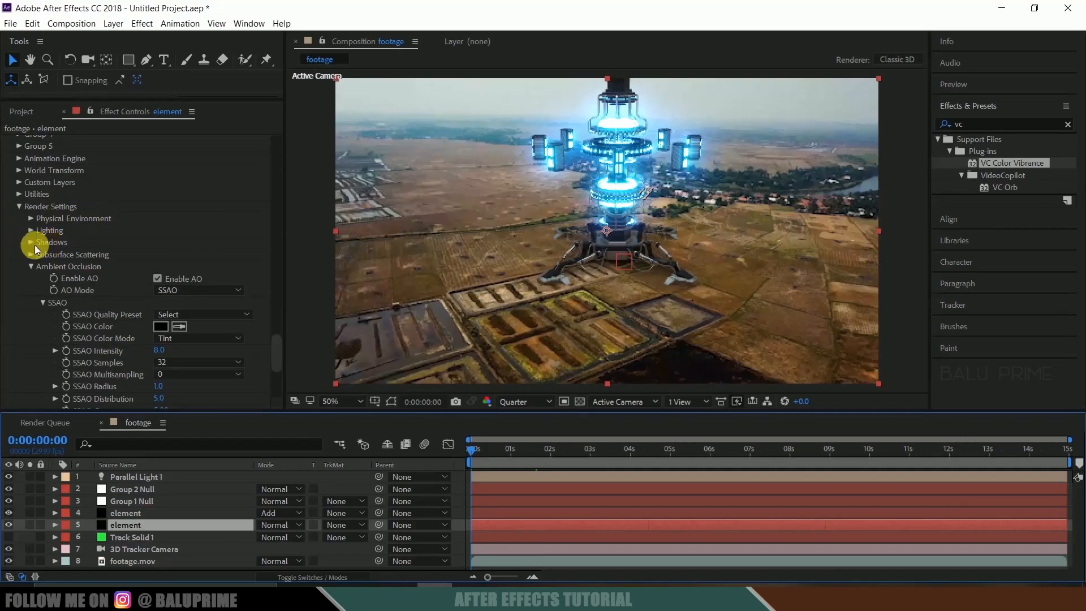
click(33, 244)
scroll(33, 244, down, 2)
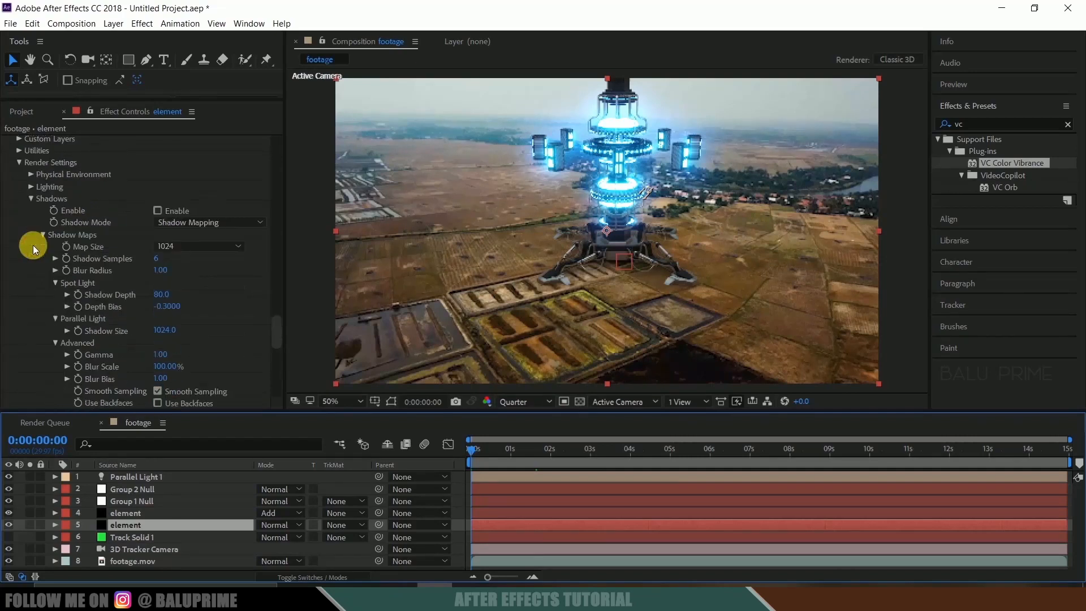
click(159, 210)
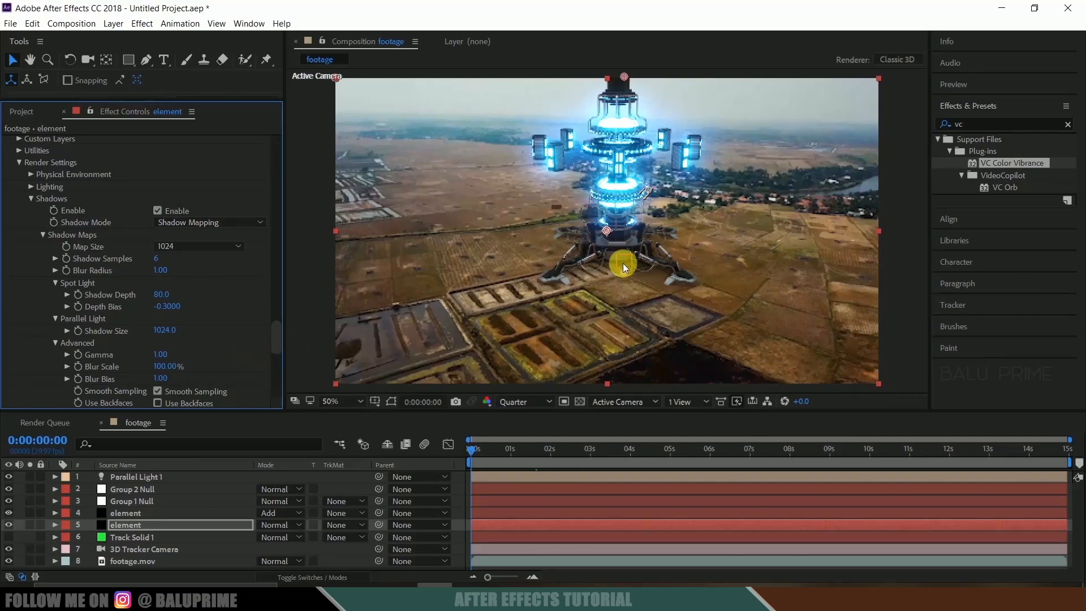
Step: Move Parallel Light 1 far to the right of the tower, aim its point of interest at the tower's left foot, and preview the shadows
click(512, 478)
drag(608, 230, 509, 268)
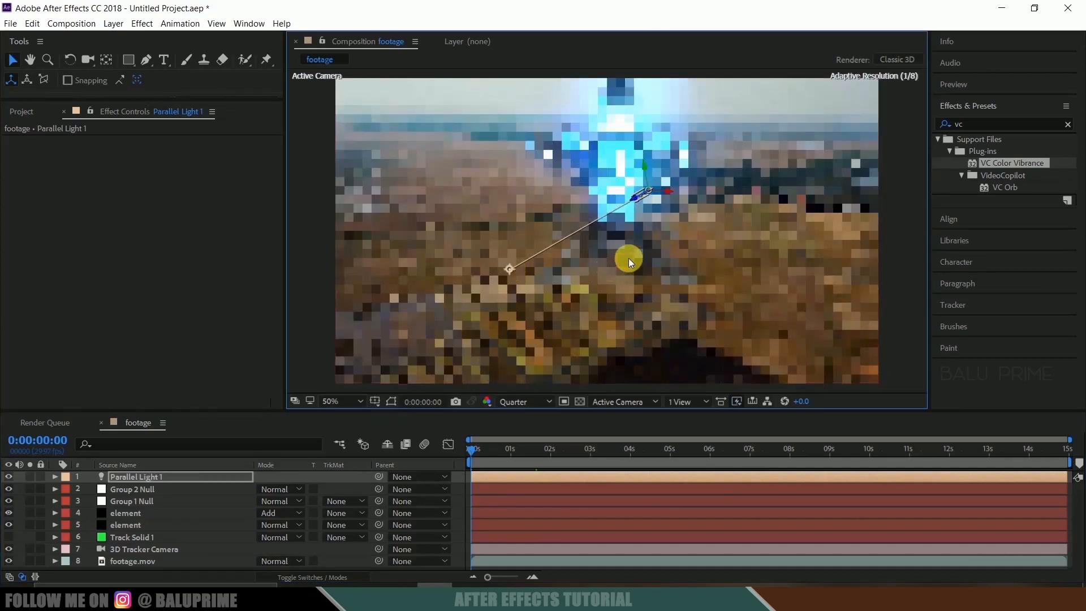
drag(669, 193, 790, 202)
scroll(783, 236, down, 2)
scroll(592, 248, up, 2)
drag(587, 259, 564, 270)
click(456, 450)
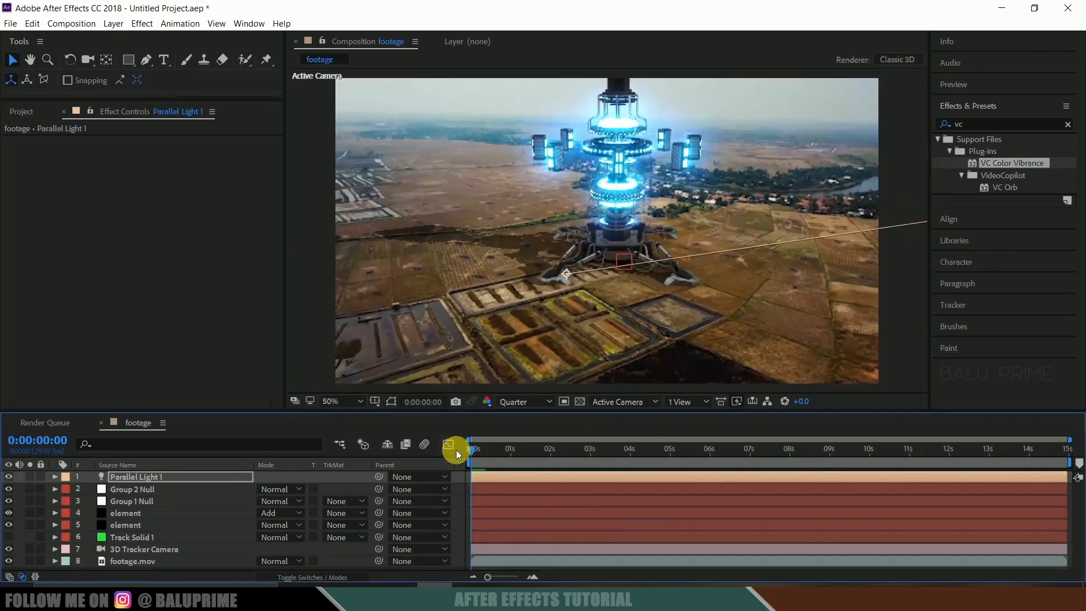
key(space)
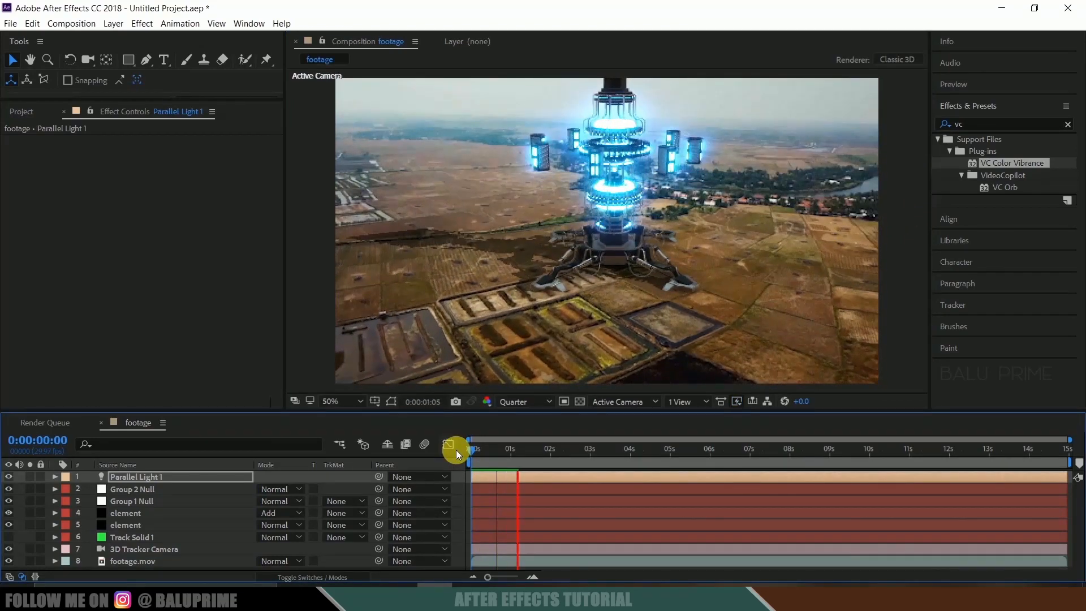